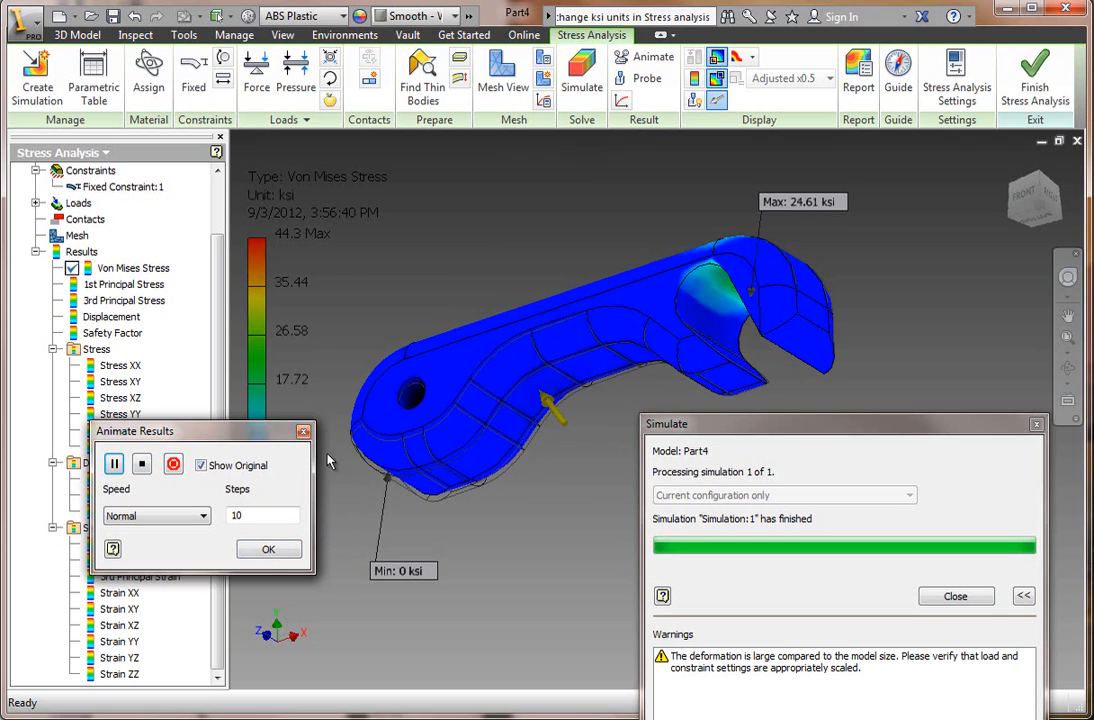
Close the stress results animation and the simulation report, and close Part4 without saving its changes.
left_click(268, 553)
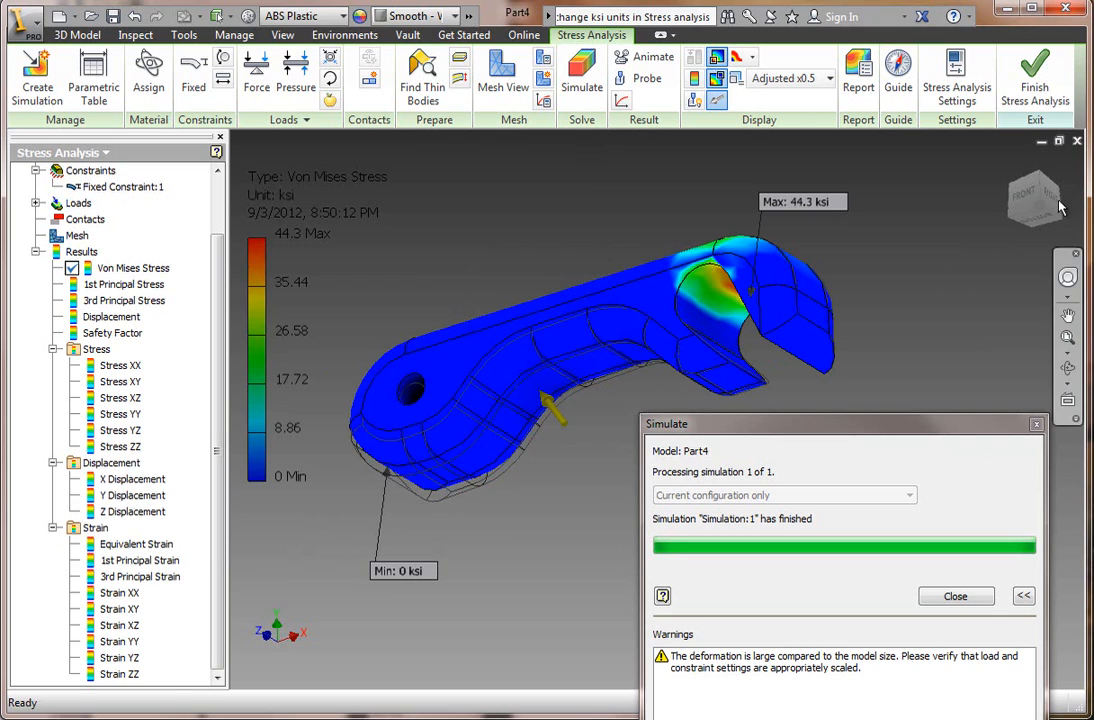
left_click(964, 603)
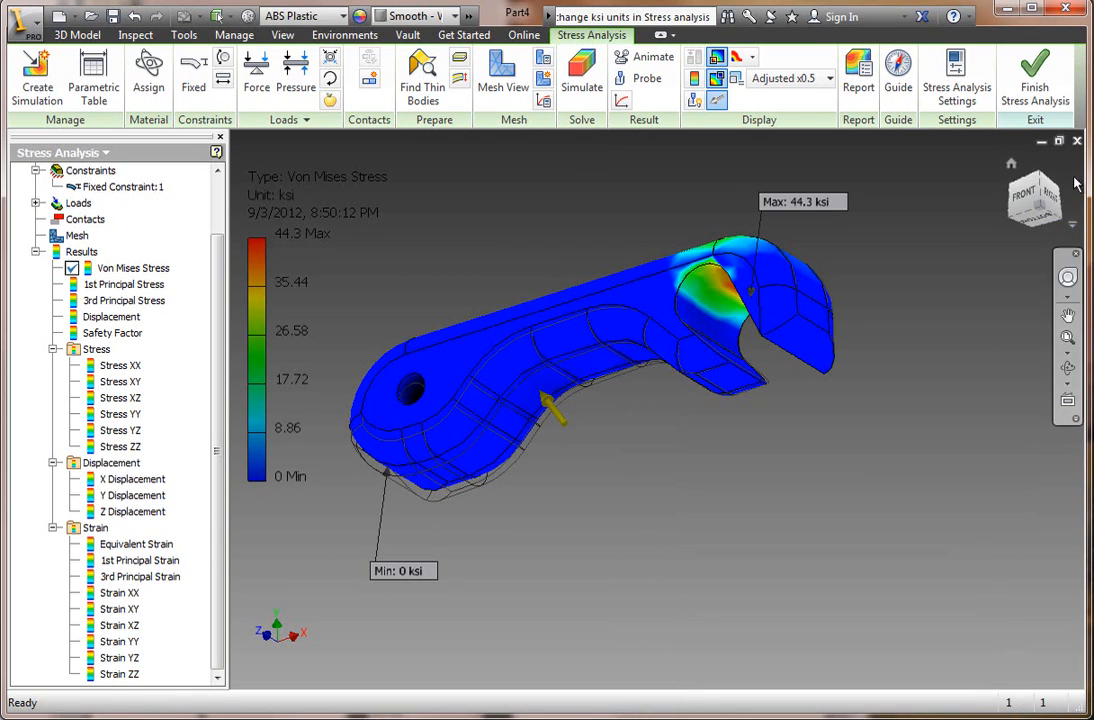
left_click(1077, 143)
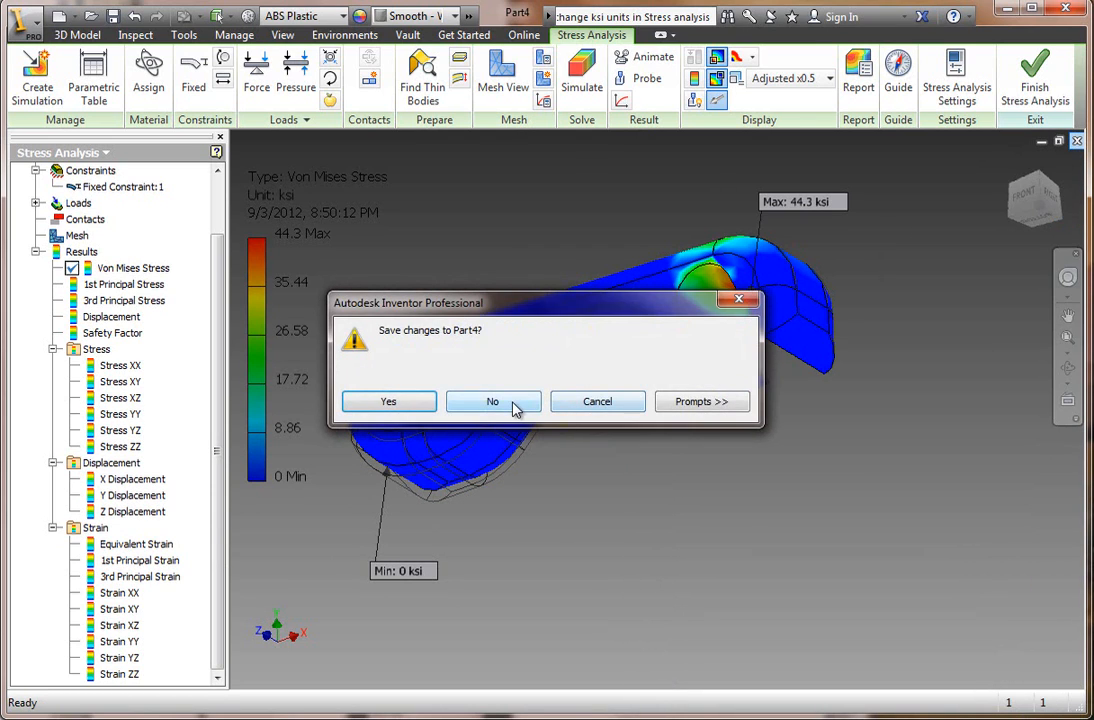
left_click(515, 405)
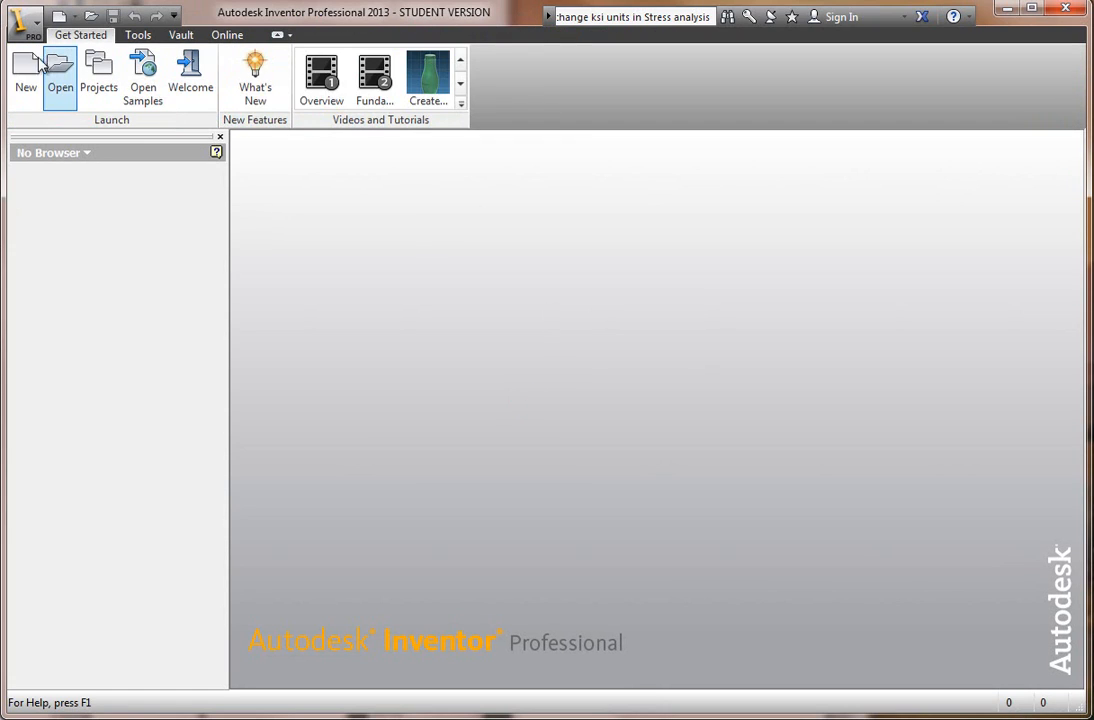
Create a new part from the Standard.ipt template and start a 2D sketch on the front plane.
left_click(27, 72)
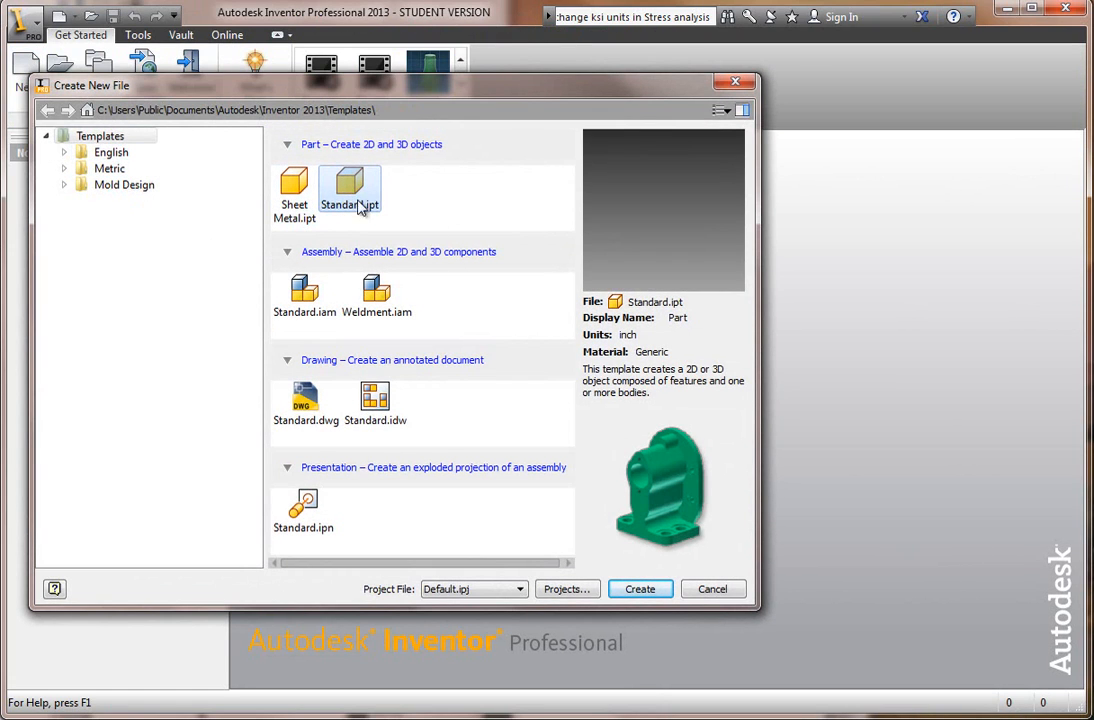
left_click(640, 589)
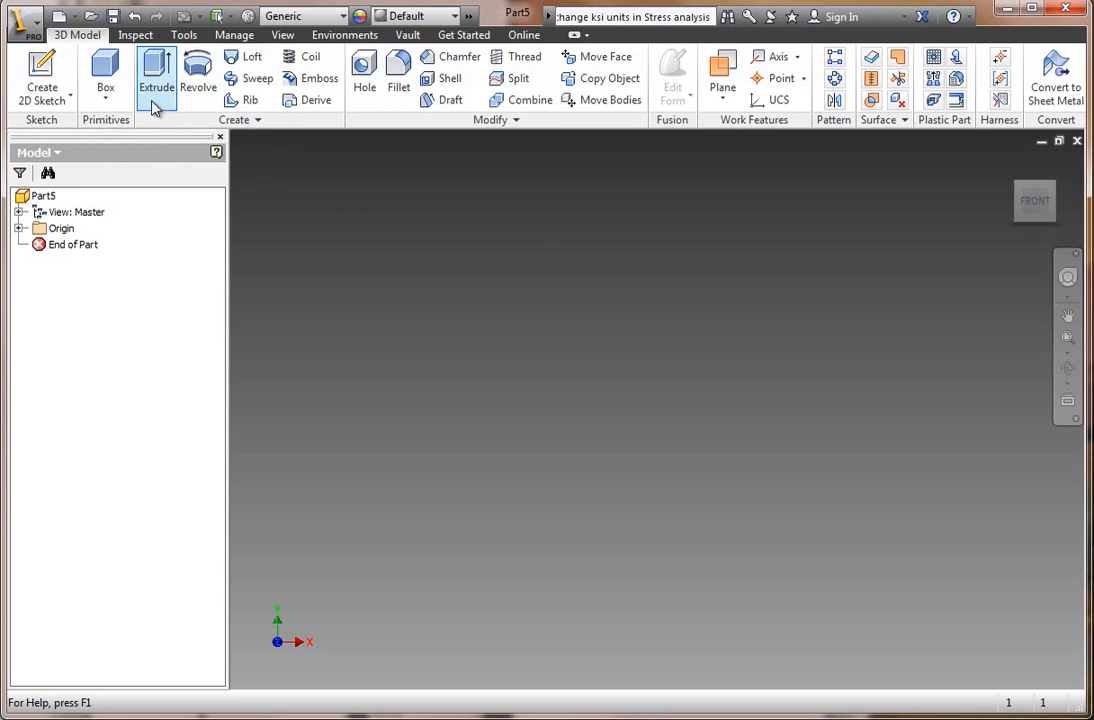
left_click(42, 75)
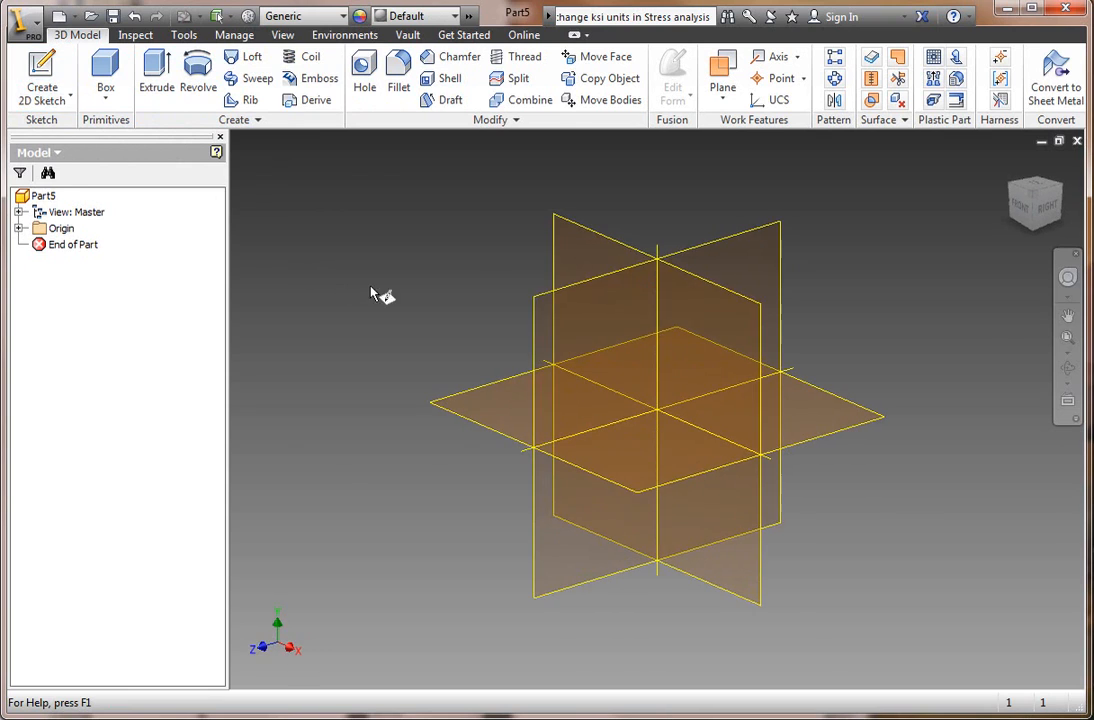
left_click(567, 234)
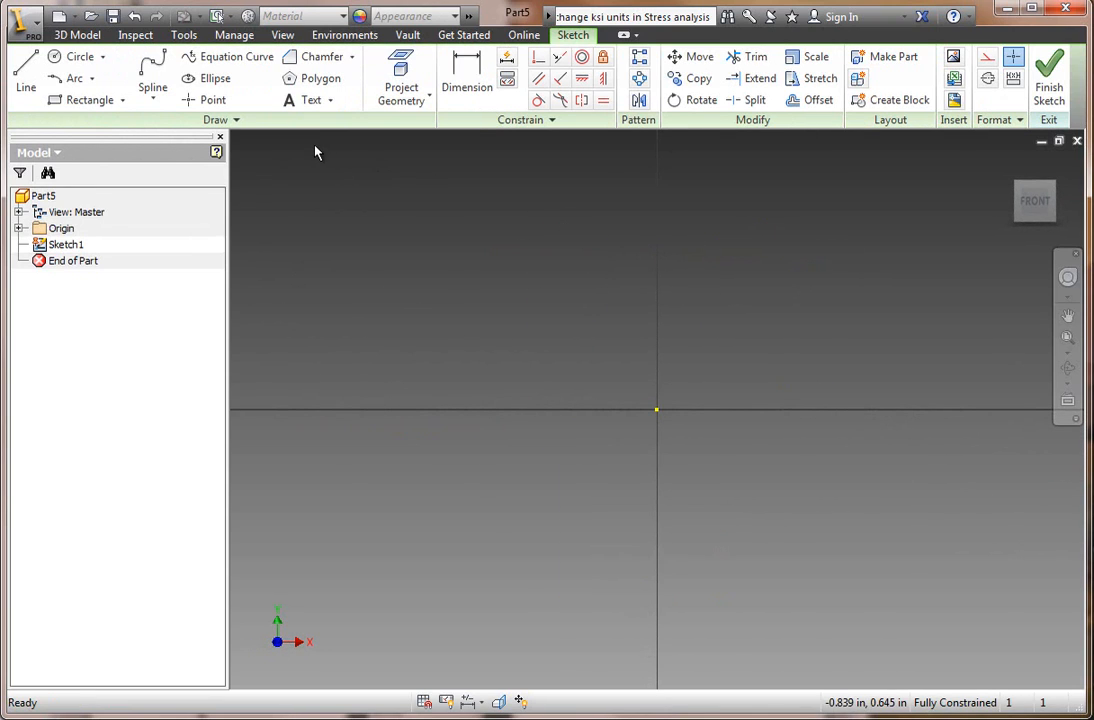
Switch to the Word instructions, examine the dimensioned profile drawing in item 3, and return to the Inventor sketch.
key("alt+Tab")
scroll(593, 593, "down", 12)
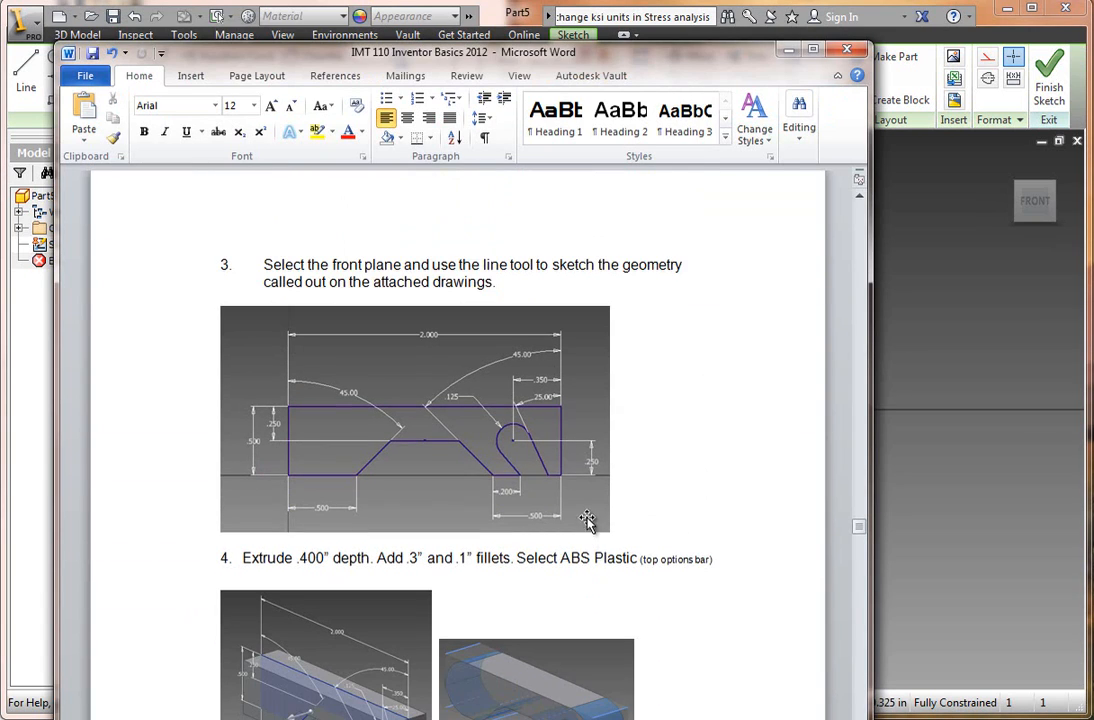
mouse_move(575, 60)
left_mouse_down()
mouse_move(411, 23)
mouse_move(0, 0)
left_mouse_up()
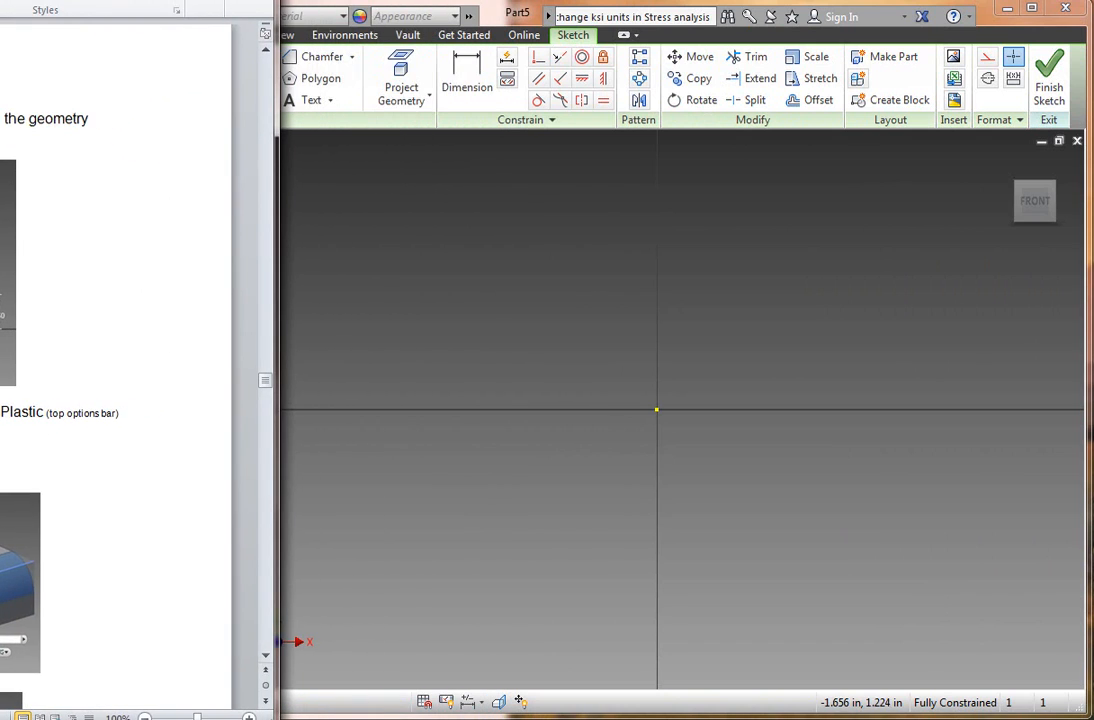
left_click(519, 14)
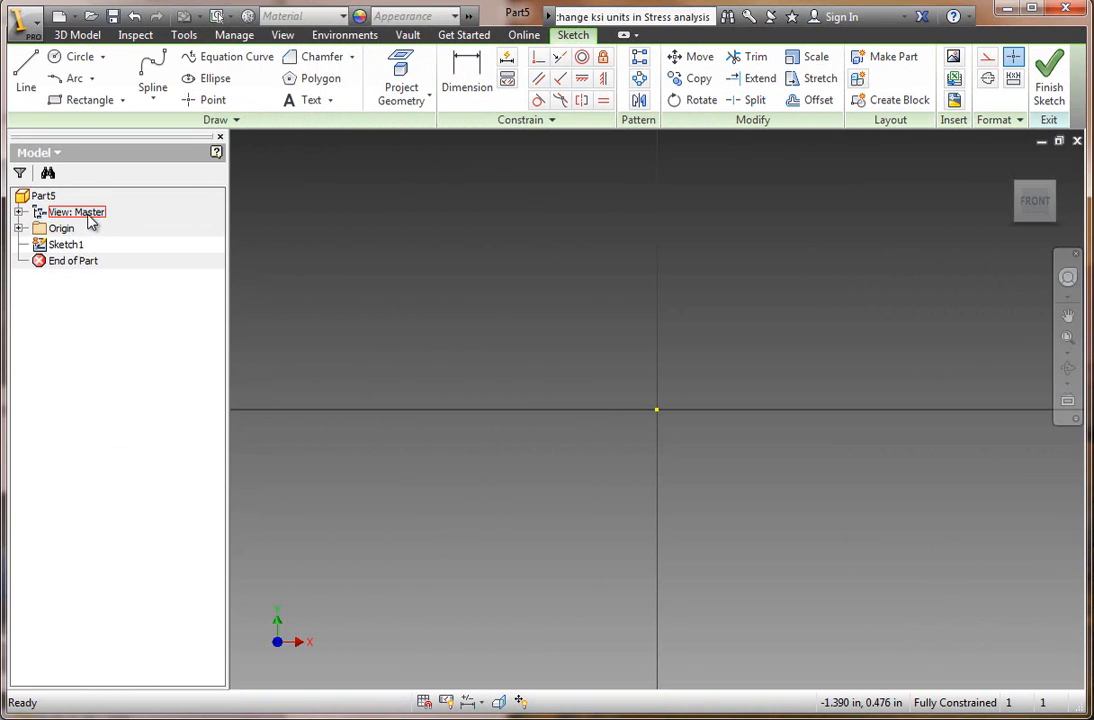
Draw a vertical line 0.5 in up from the origin and a horizontal line 2 in to the right from its upper end.
left_click(22, 72)
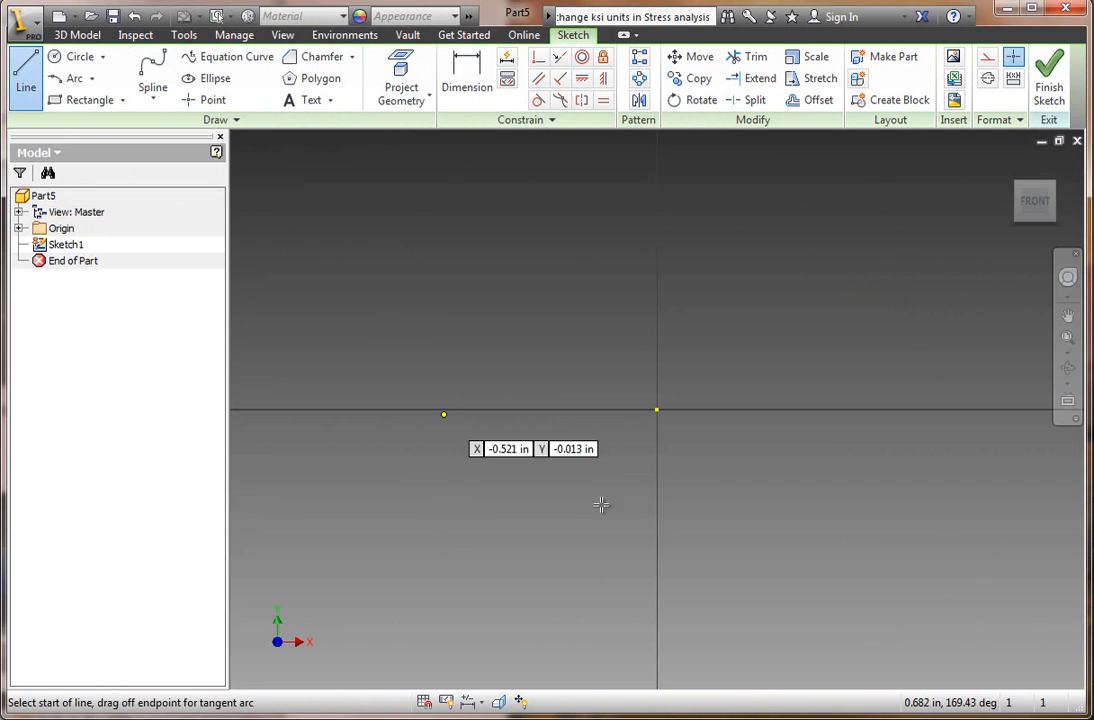
left_click(657, 408)
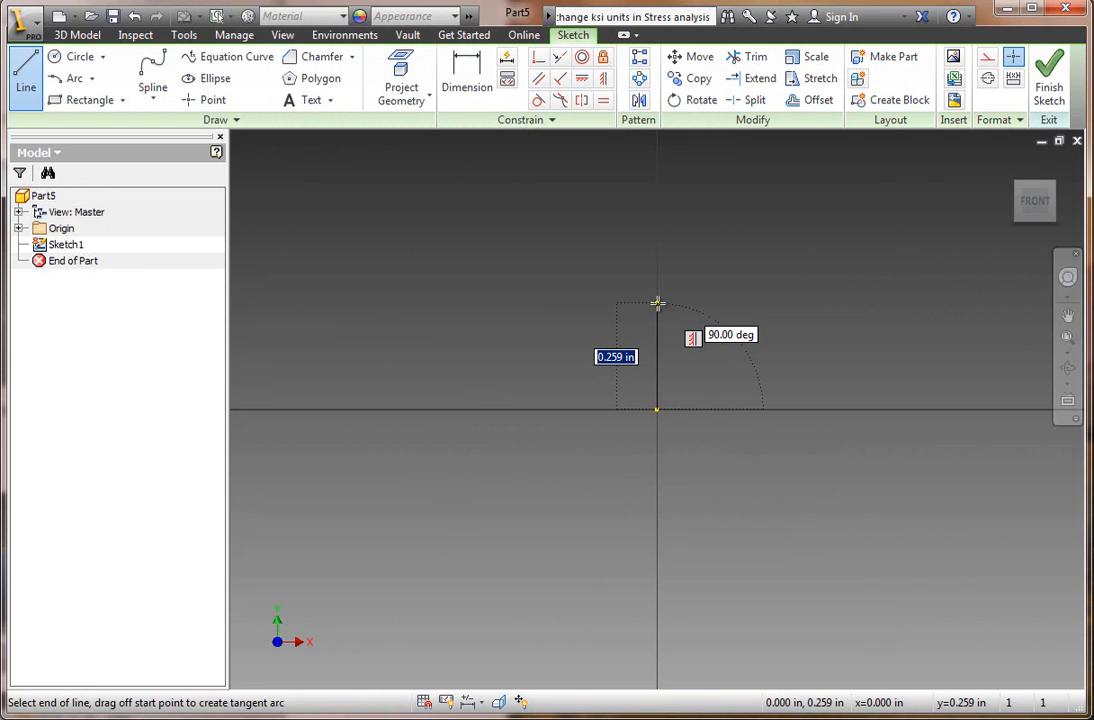
type(".5")
key("Return")
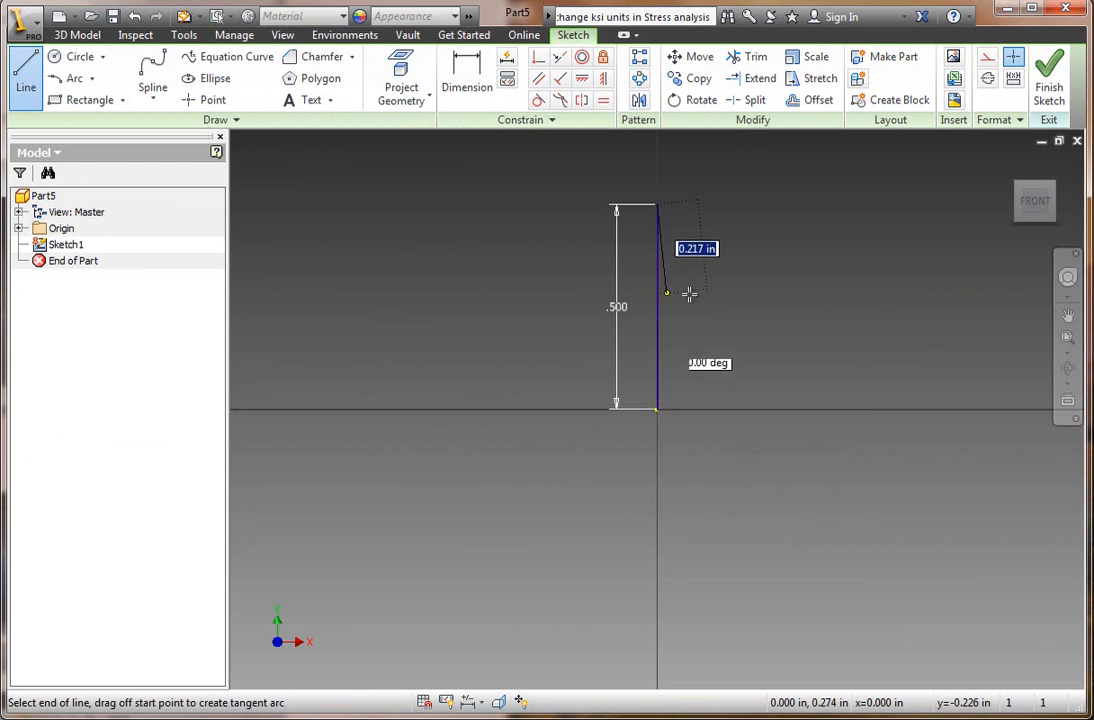
scroll(688, 293, "up", 2)
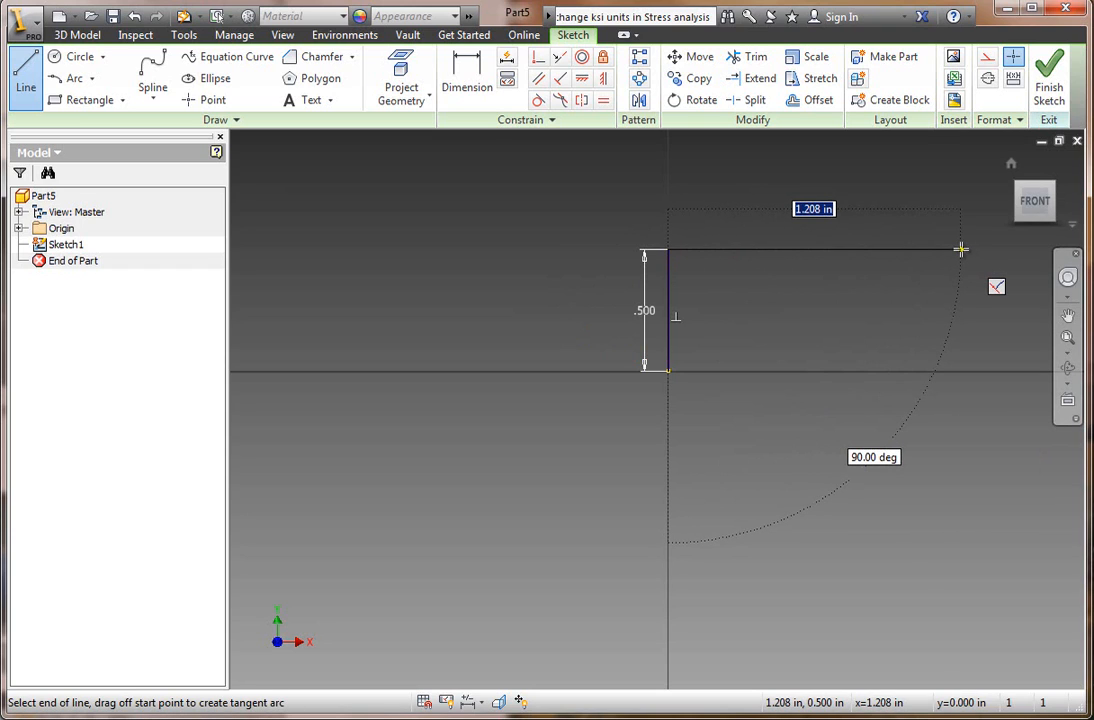
type("2")
key("Return")
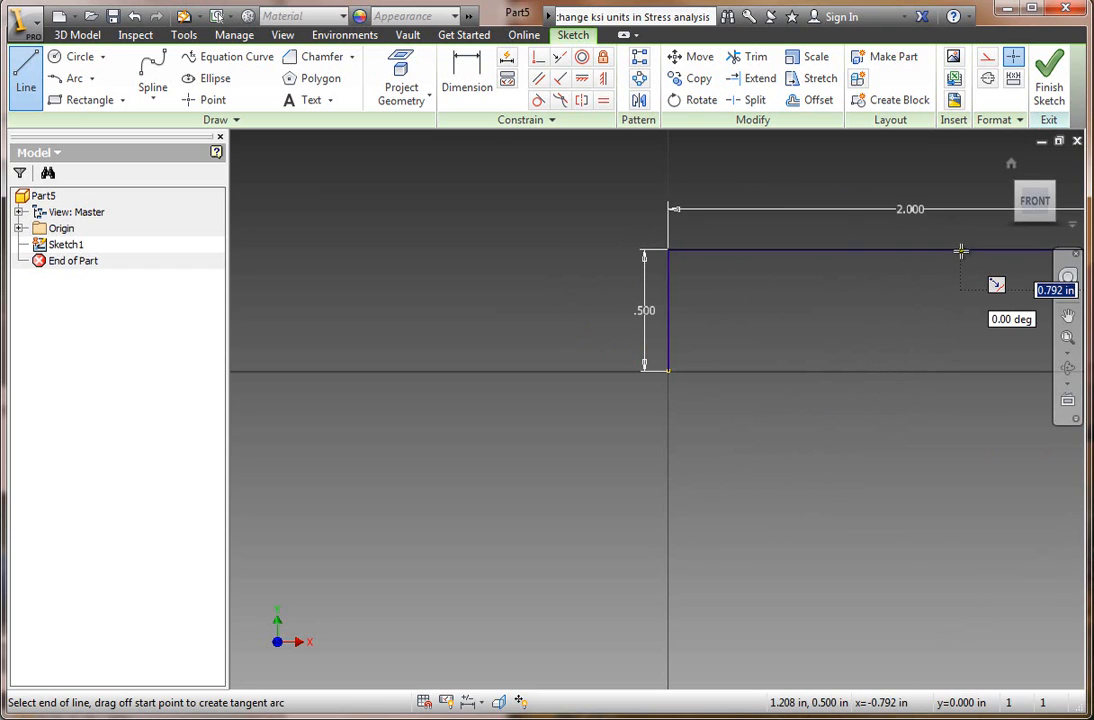
Continue the line chain 0.5 in straight down to form the profile's right edge.
scroll(680, 345, "down", 5)
scroll(947, 325, "up", 5)
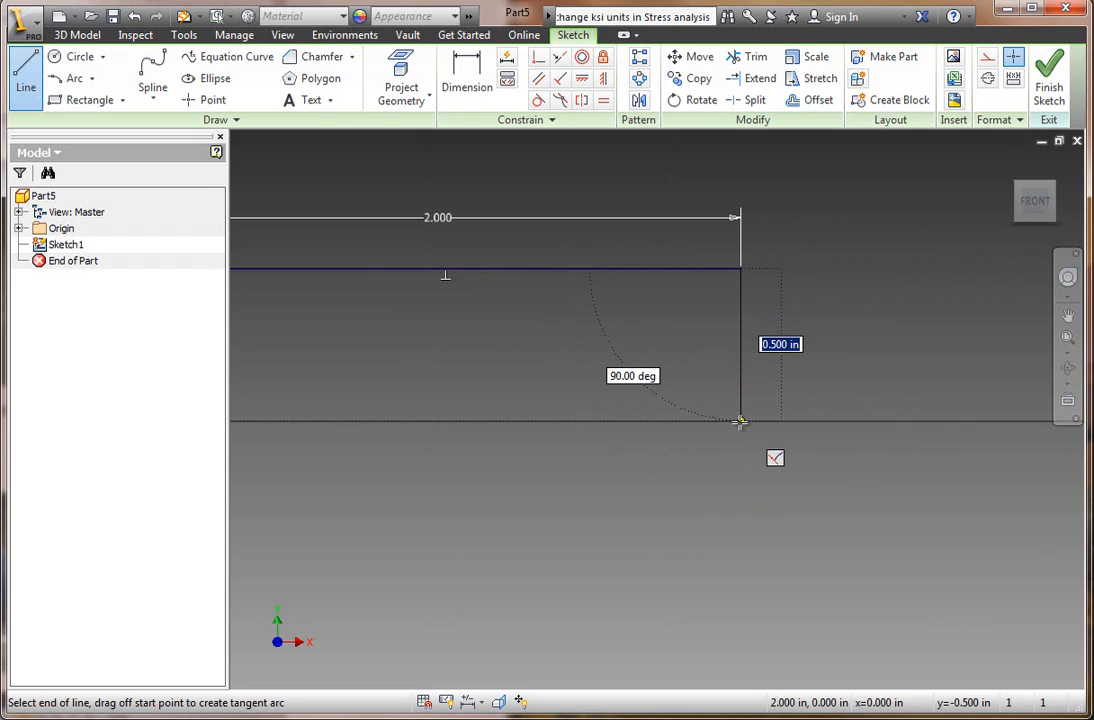
type(".5")
key("Return")
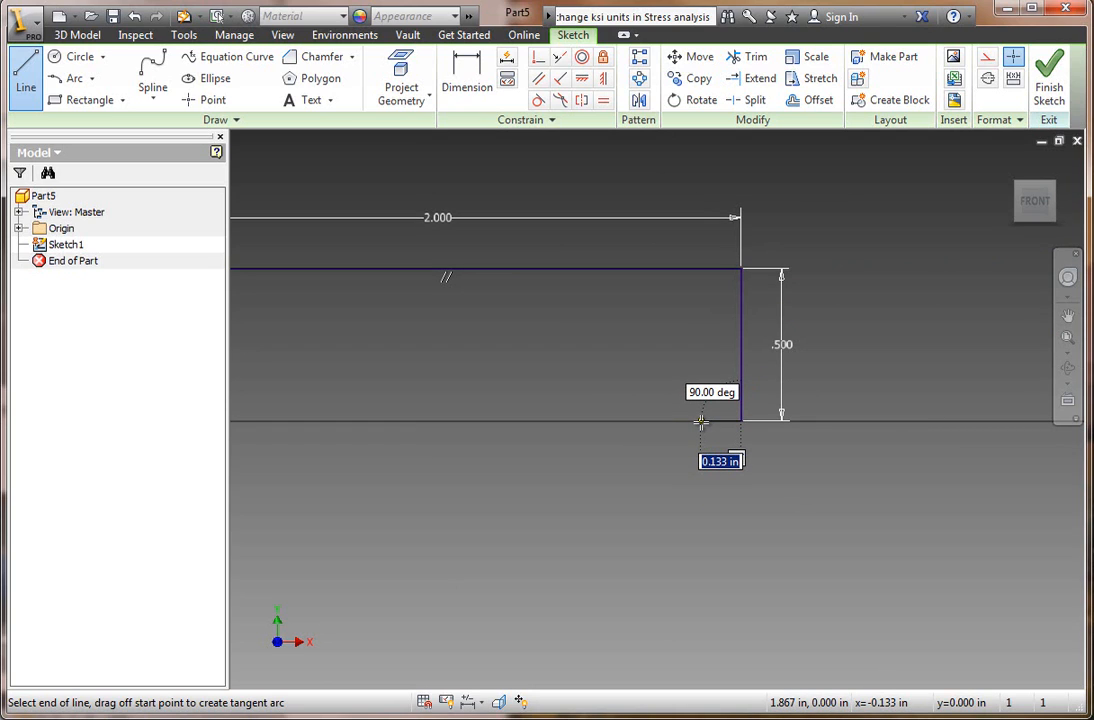
Continue the chain leftward with a bottom segment about 0.13 in long, three lines outlining a slanted slot, and a 0.2 in bottom segment.
left_click(701, 422)
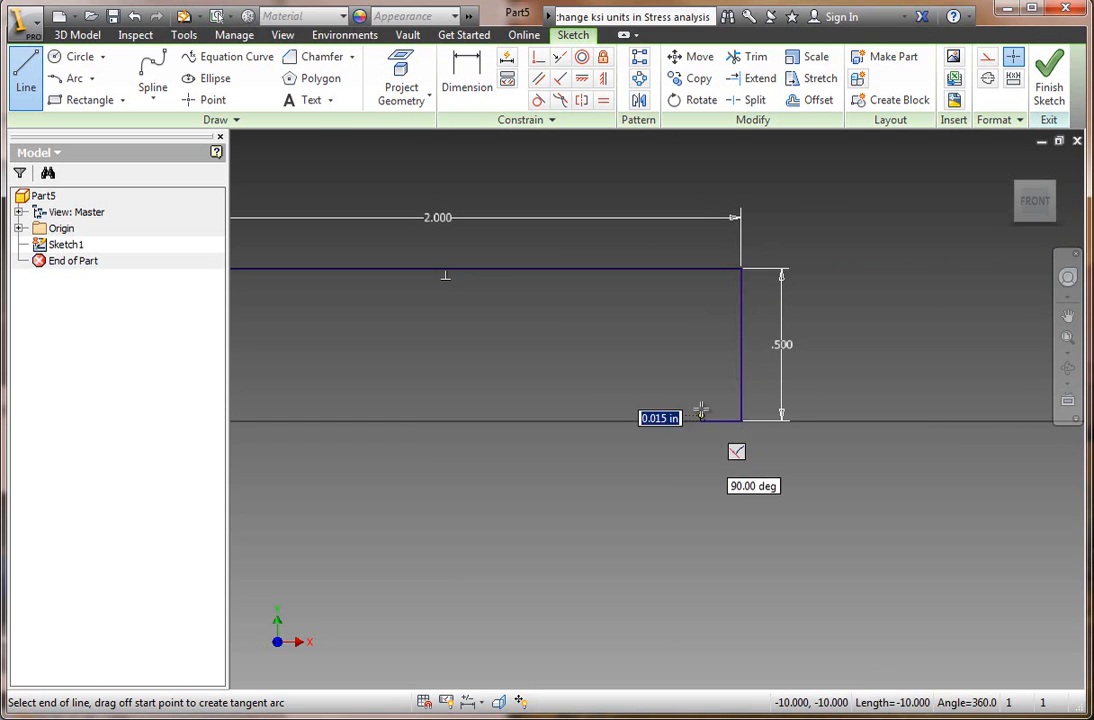
left_click(662, 325)
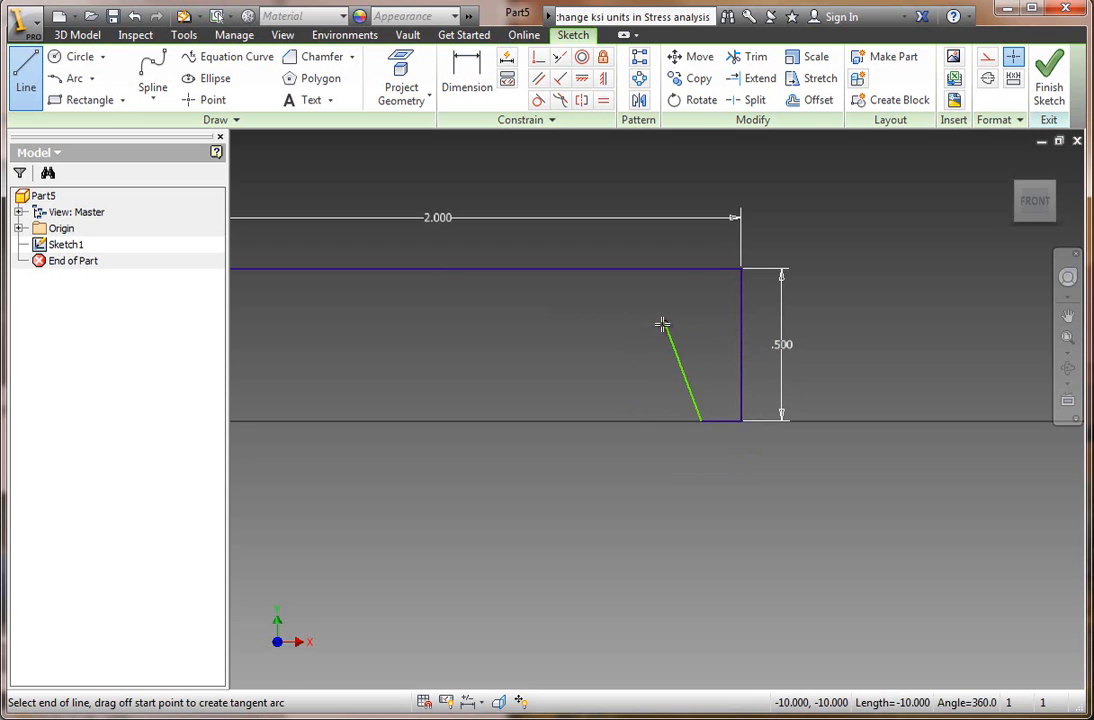
left_click(611, 343)
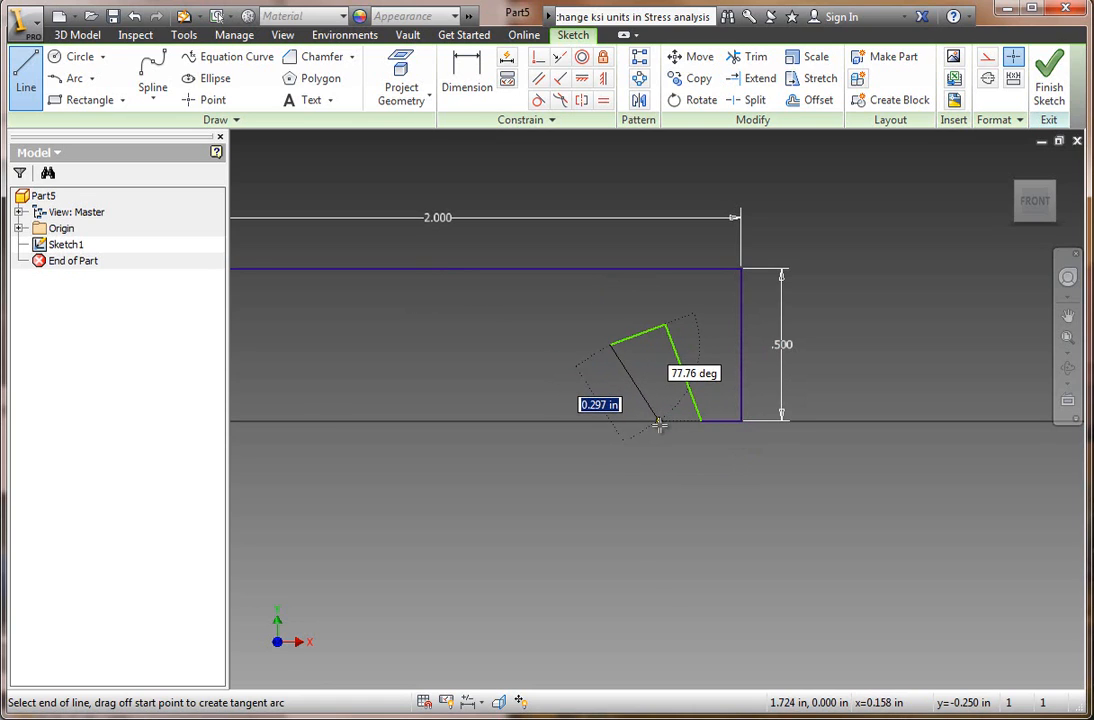
left_click(658, 424)
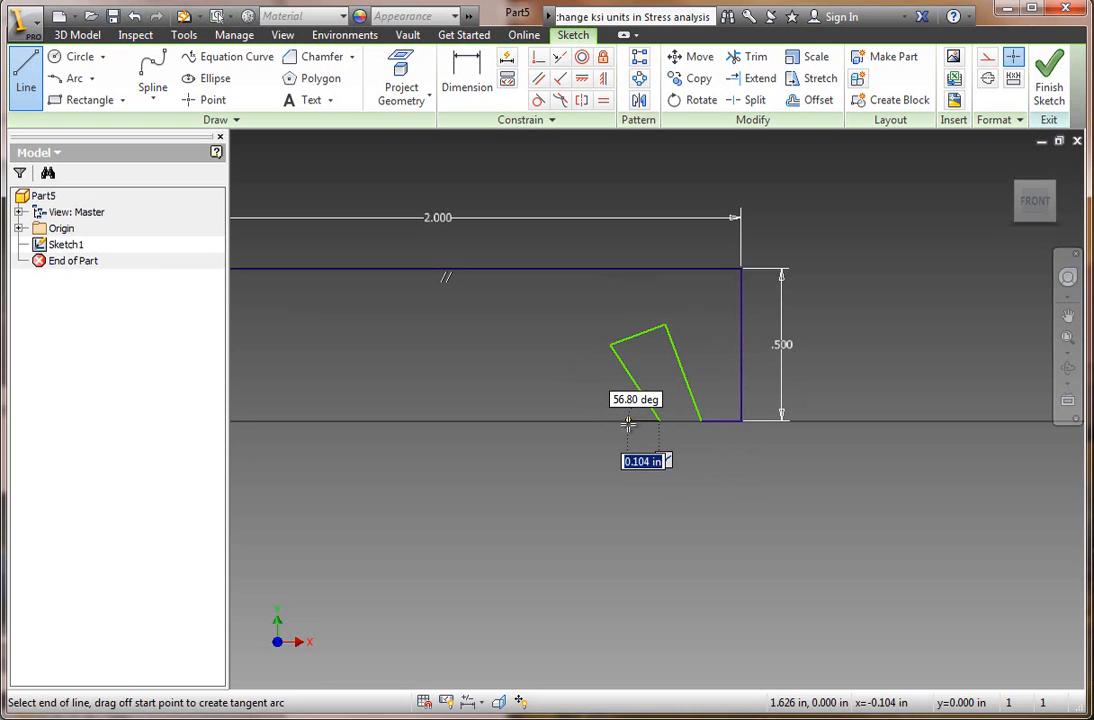
type(".2")
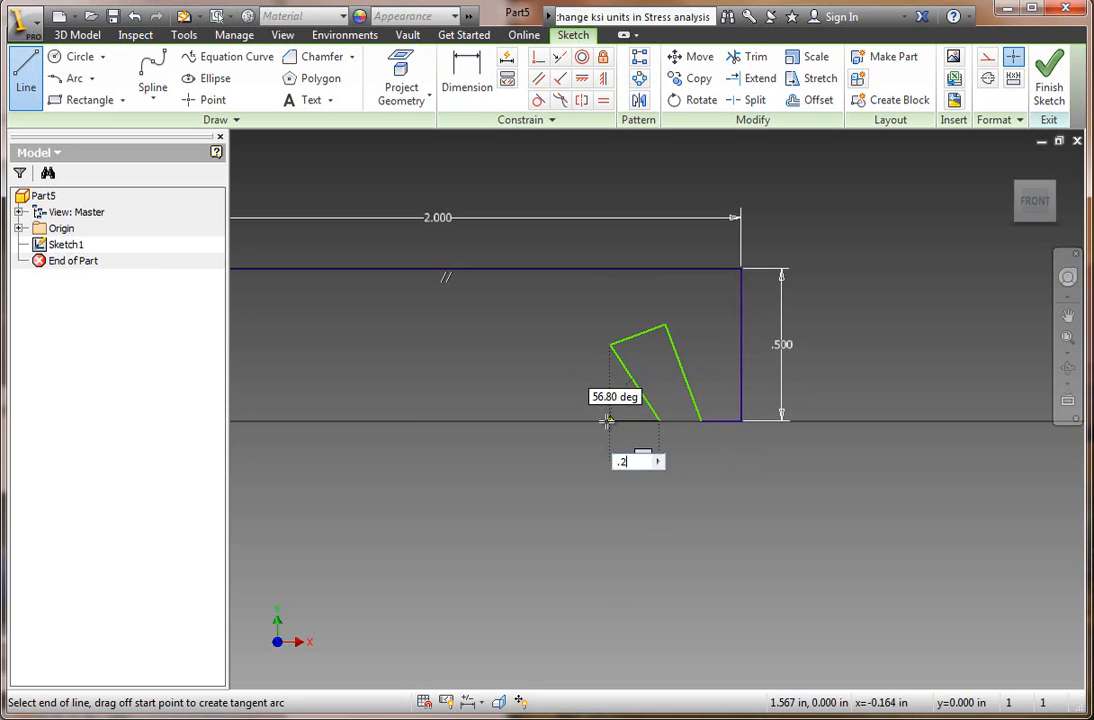
key("Return")
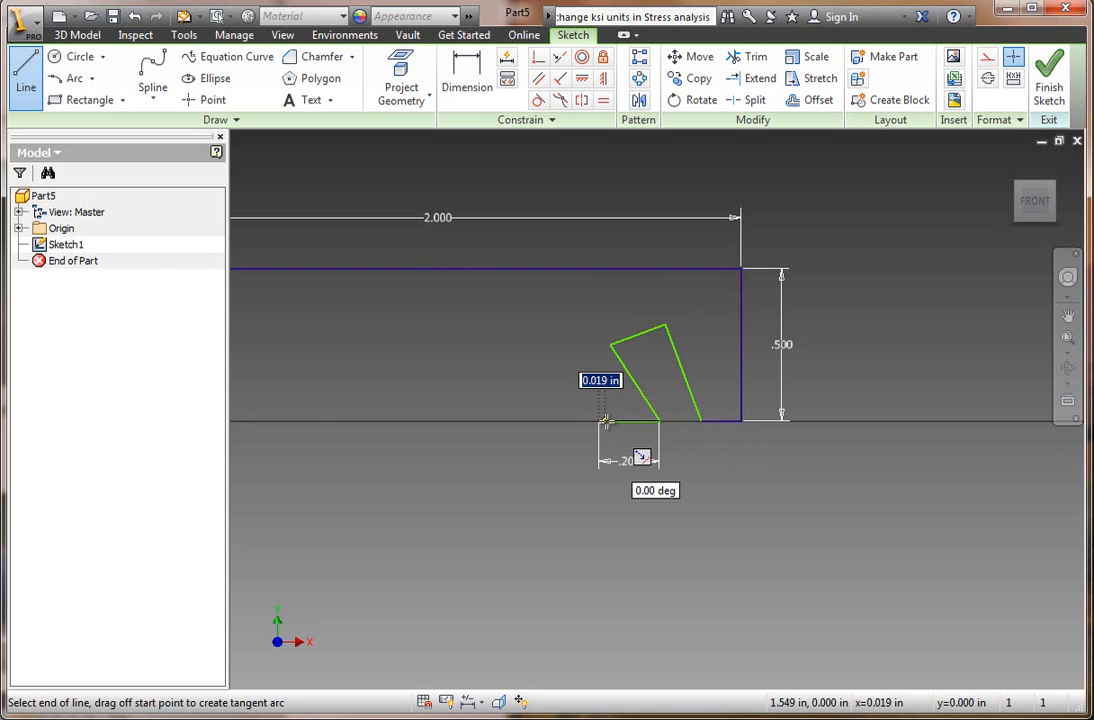
Draw a trapezoidal notch in the bottom edge and close the profile at the origin with a segment about 0.45 in long.
left_click(528, 336)
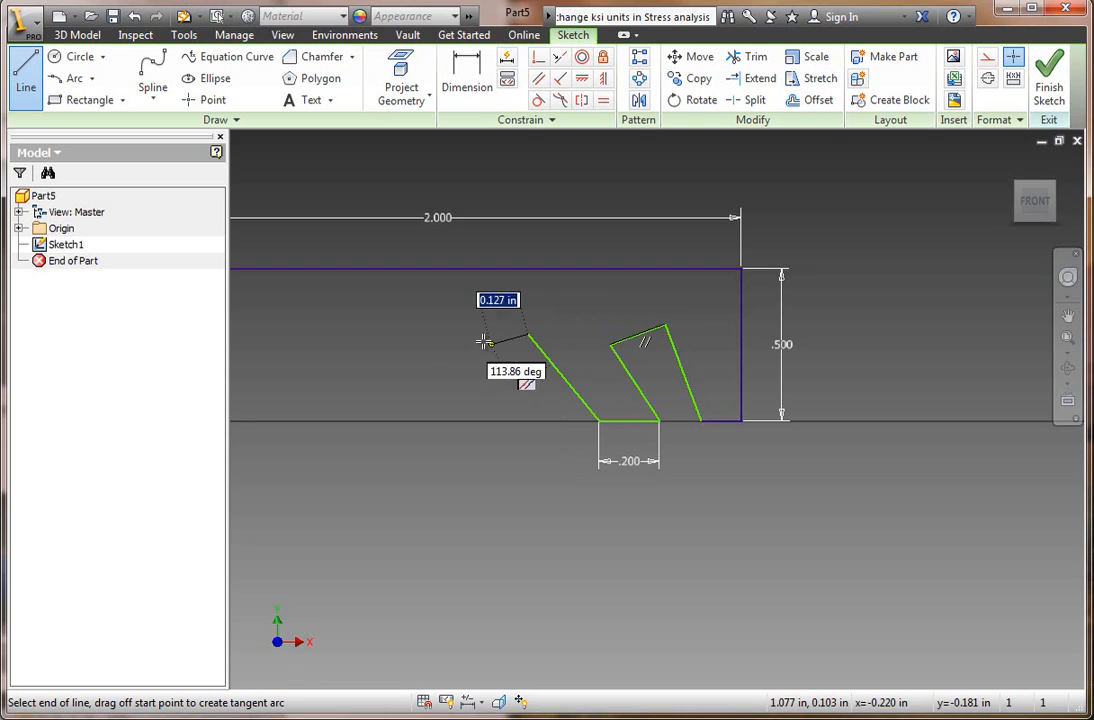
scroll(455, 337, "down", 3)
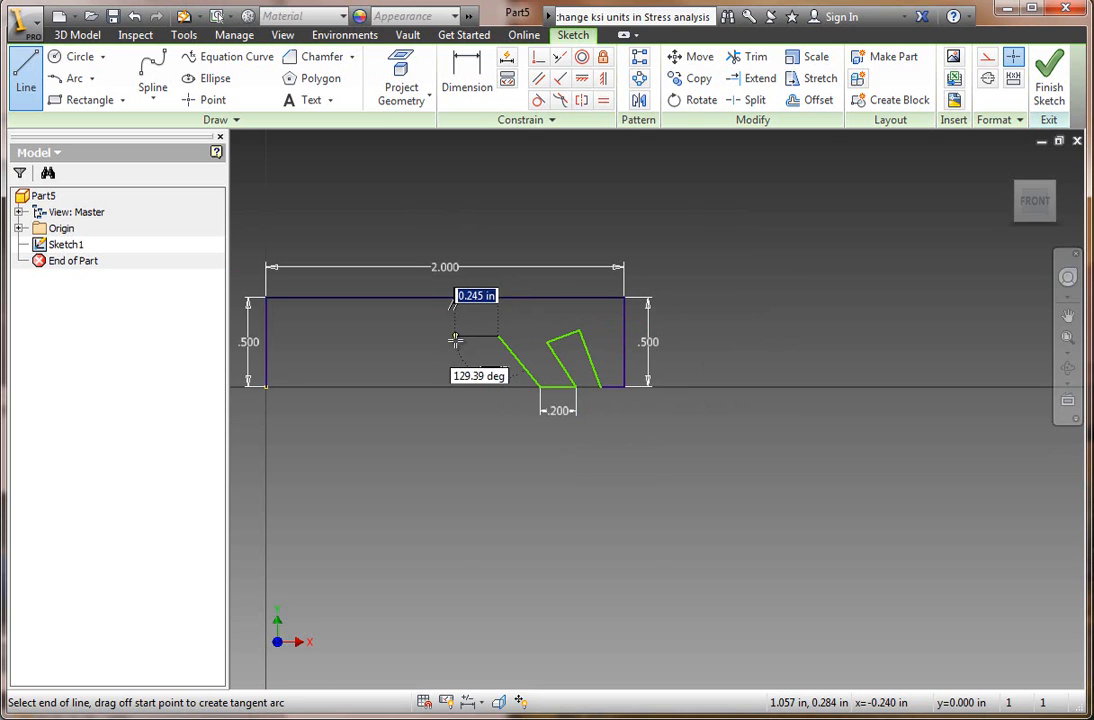
left_click(392, 337)
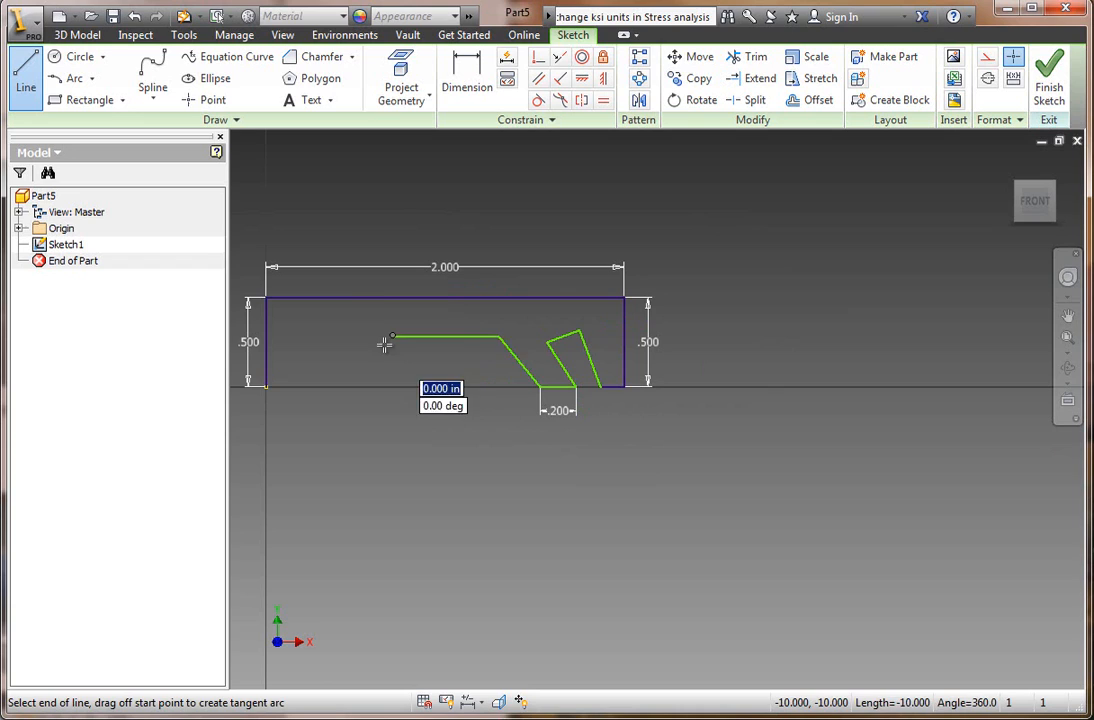
left_click(347, 388)
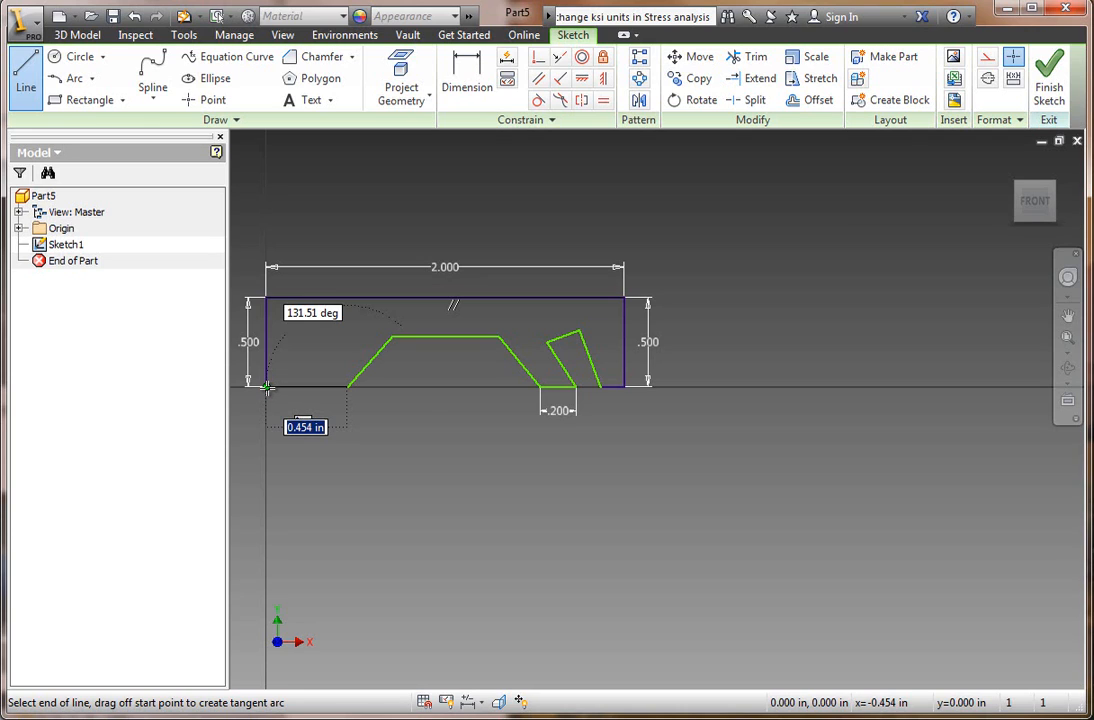
left_click(266, 387)
key("Escape")
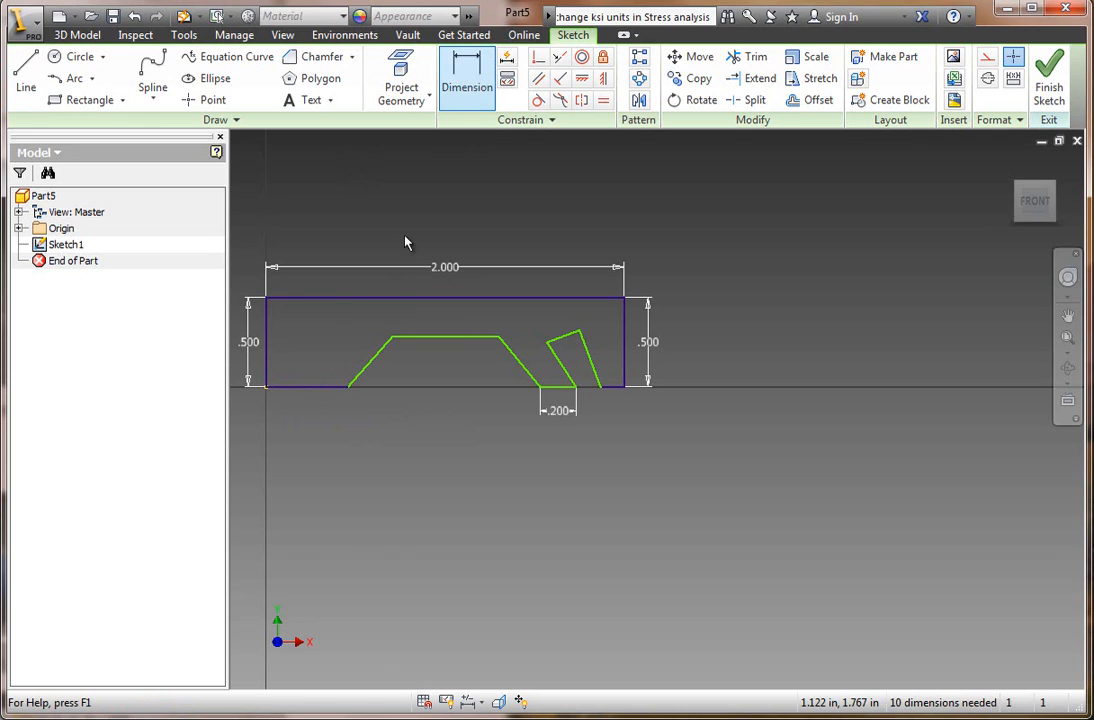
Dimension the bottom-left segment to 0.5 in and the distance from the 0.2 in segment's left end to the right edge to 0.5 in.
left_click(303, 388)
left_click(305, 428)
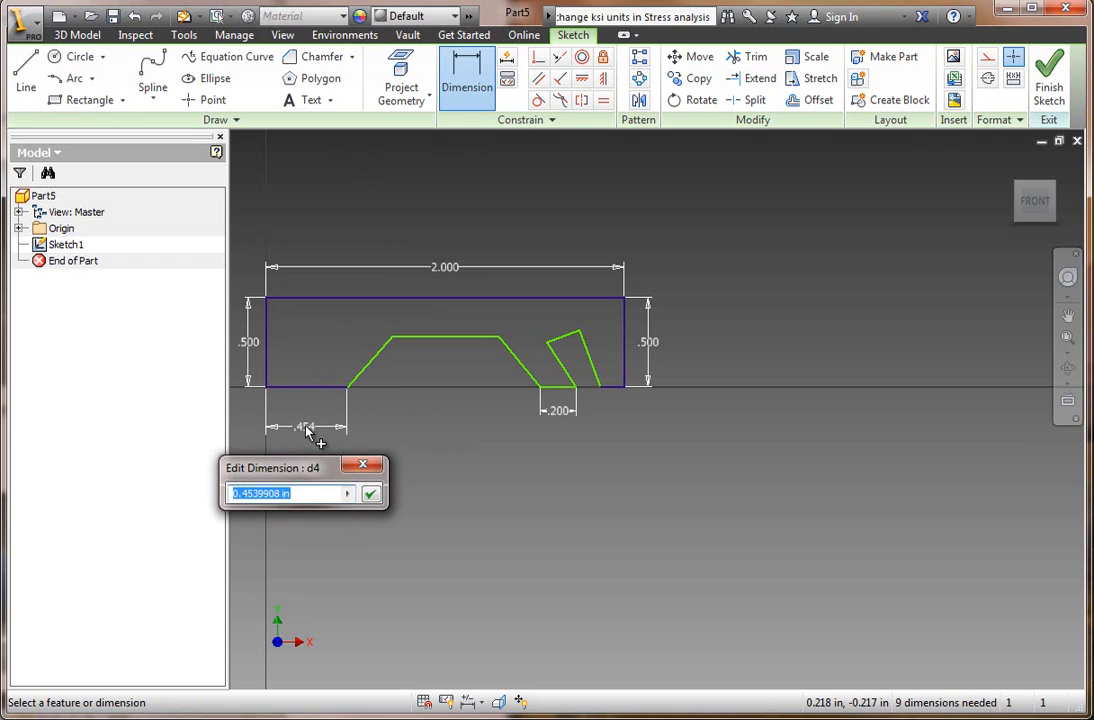
type(".5")
key("Return")
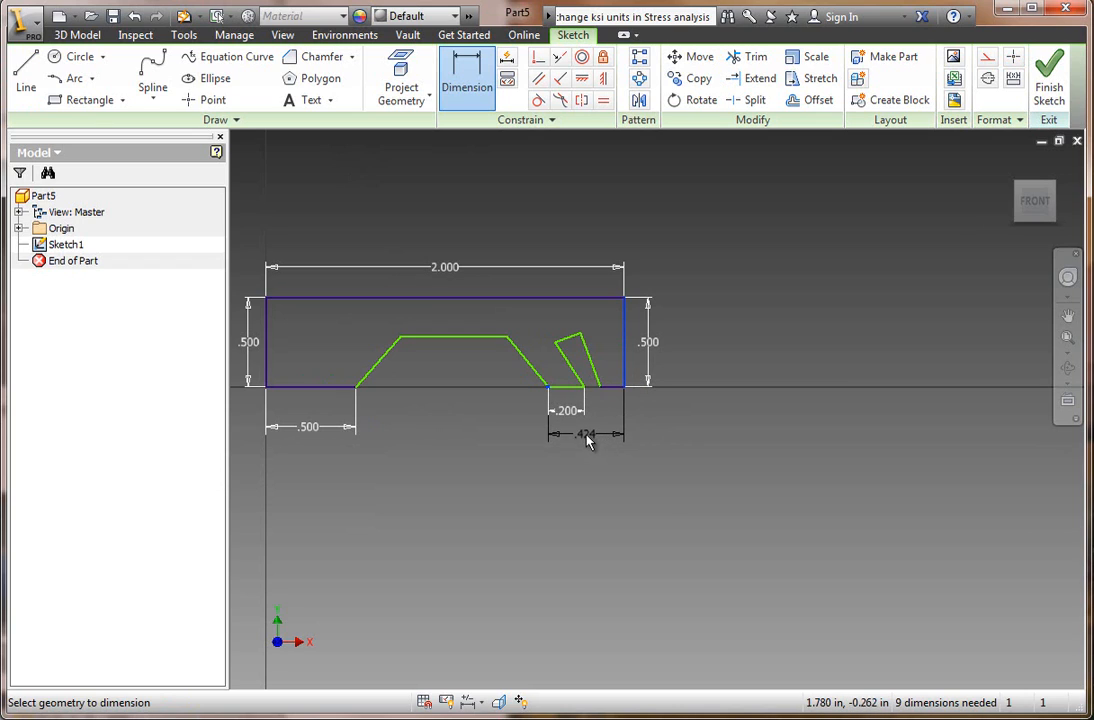
left_click(586, 436)
type(".5")
key("Return")
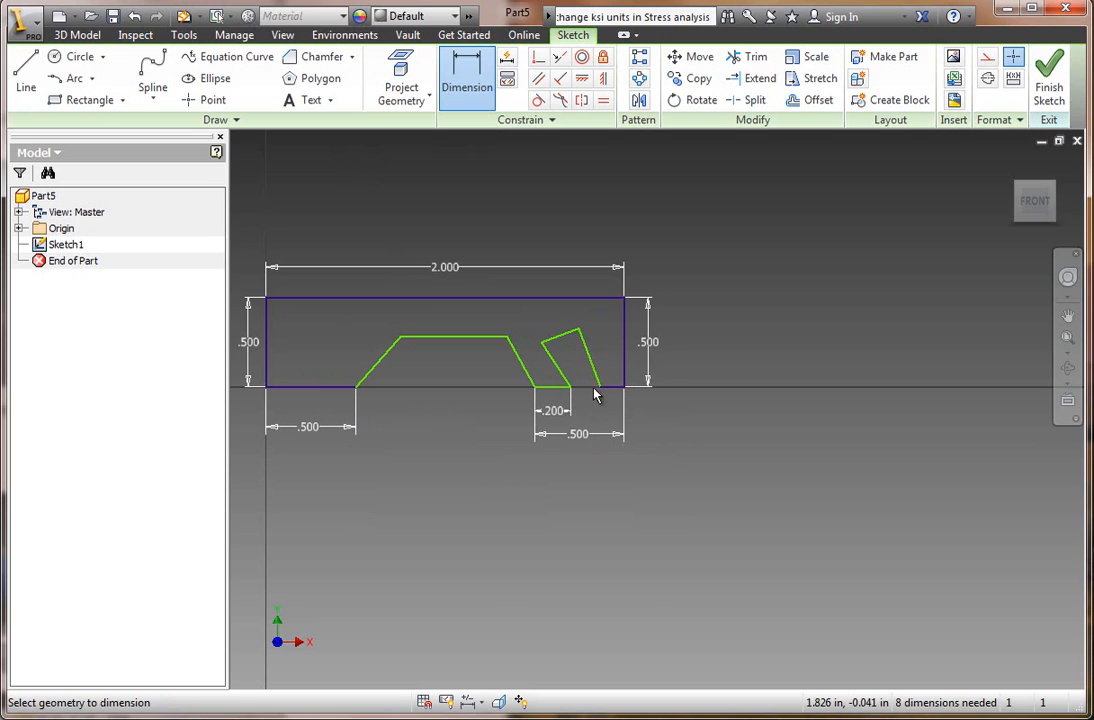
Dimension the angle between the notch's right slanted line and the profile's right edge to 45 degrees.
left_click(522, 365)
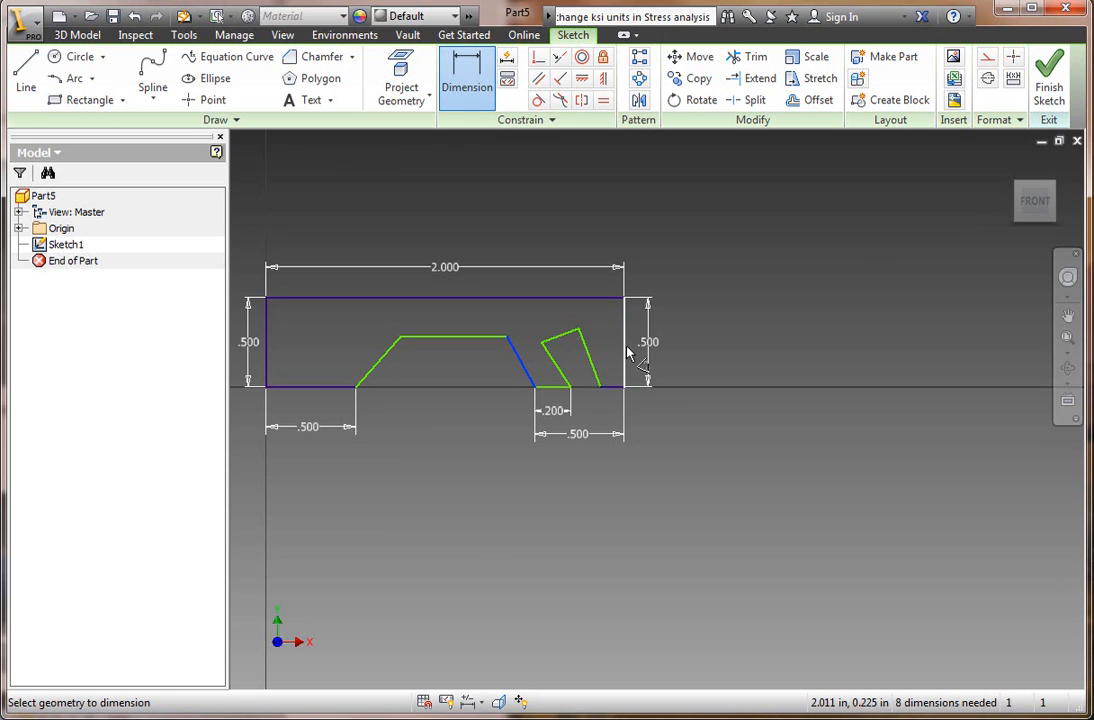
left_click(590, 298)
left_click(565, 288)
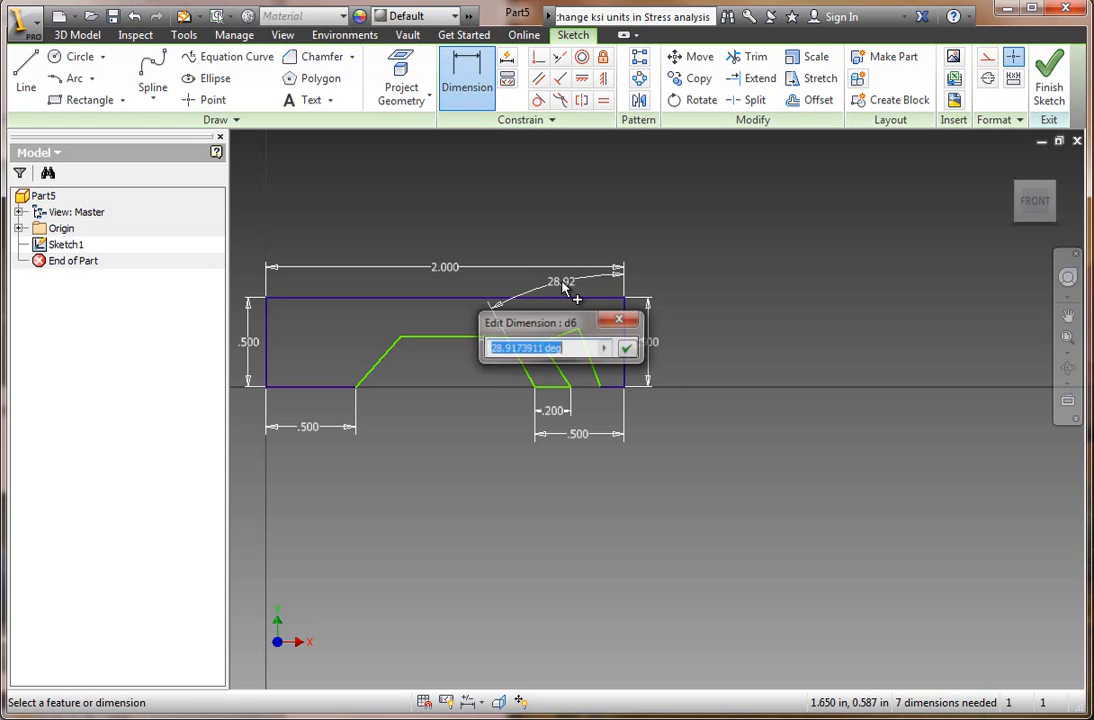
type("45")
key("Return")
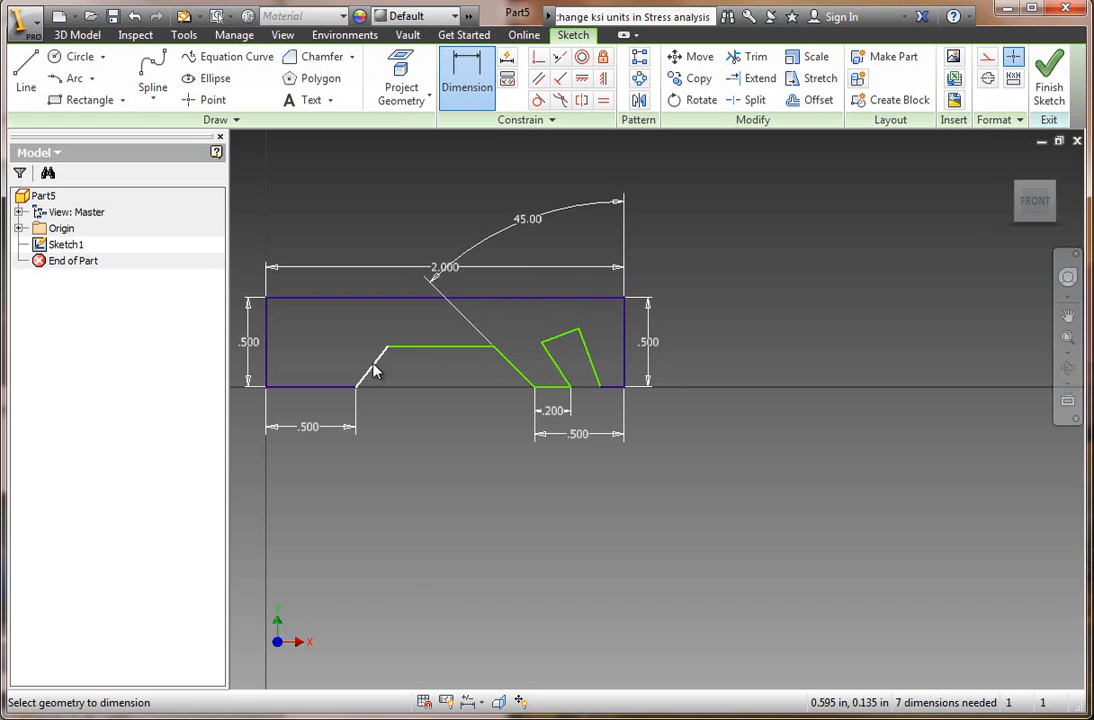
Dimension the angle between the notch's left slanted line and the profile's left edge to 45 degrees.
left_click(267, 350)
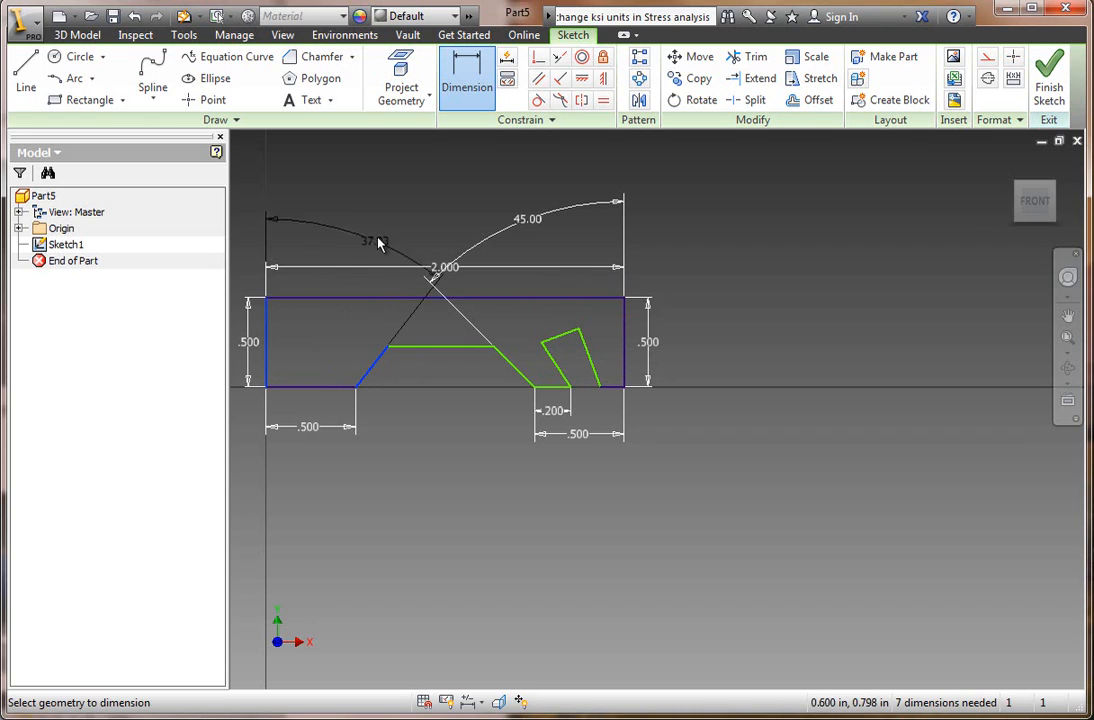
left_click(387, 232)
type("45")
key("Return")
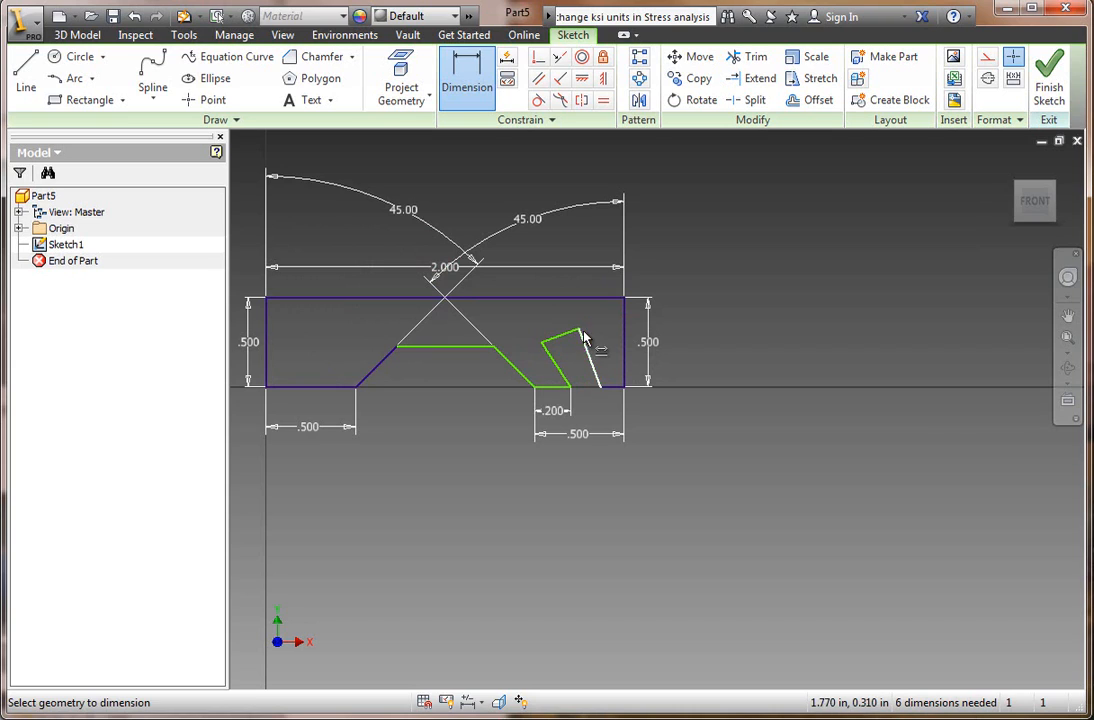
Dimension the vertical distance between the profile's top edge and the notch's horizontal top line to 0.25 in.
left_click(426, 348)
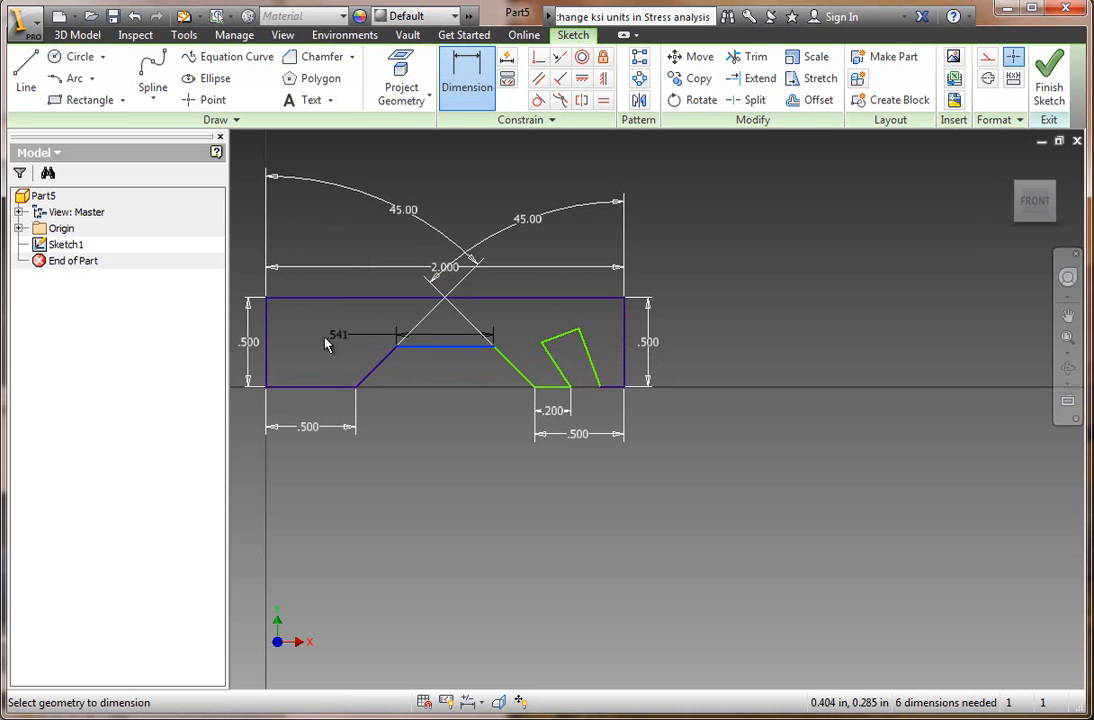
left_click(361, 300)
left_click(241, 337)
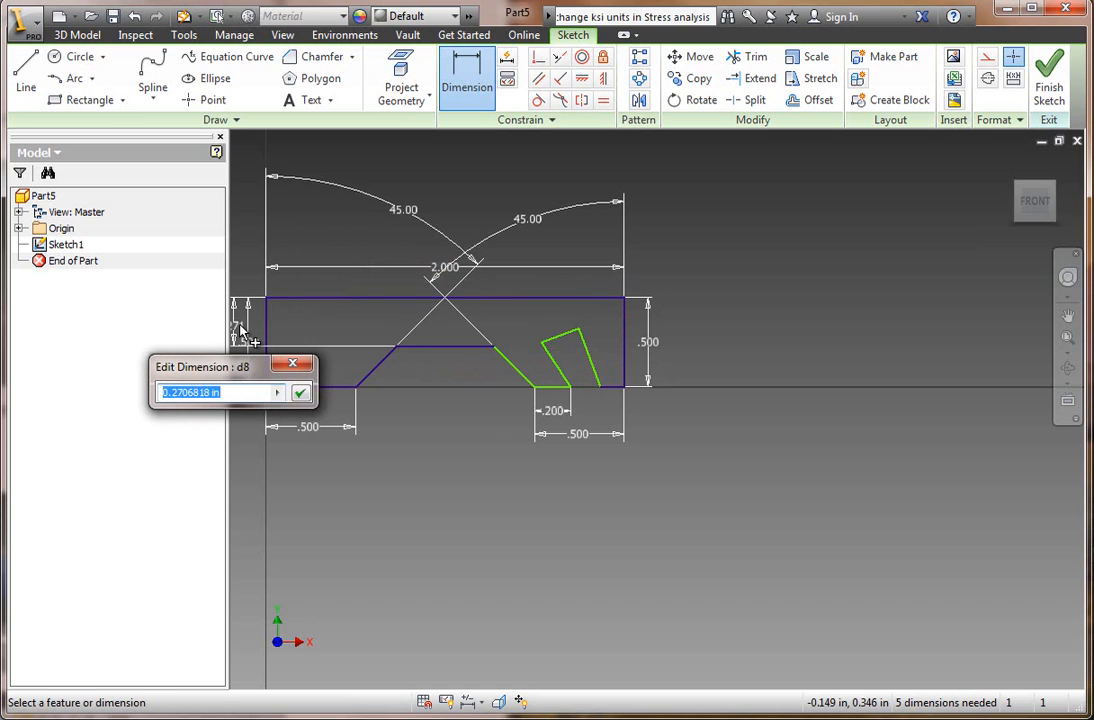
type(".25")
key("Return")
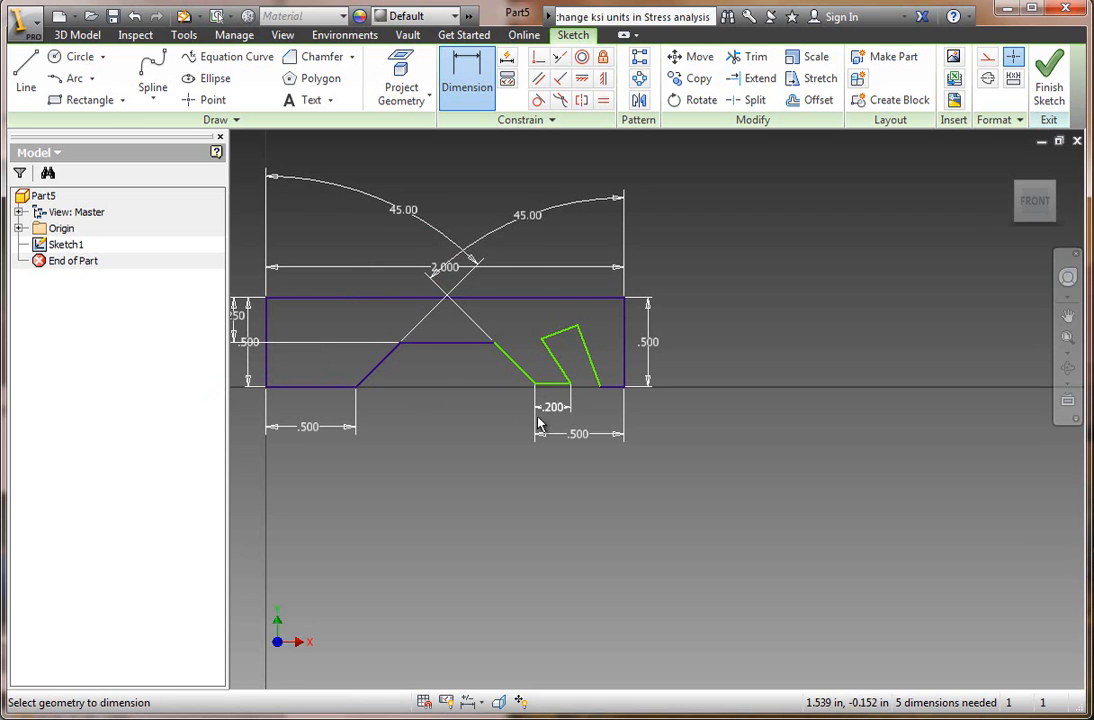
Move the left edge's 0.5 in dimension outward past the 0.25 in one, and the 2 in width dimension above the angle dimensions.
scroll(465, 418, "up", 2)
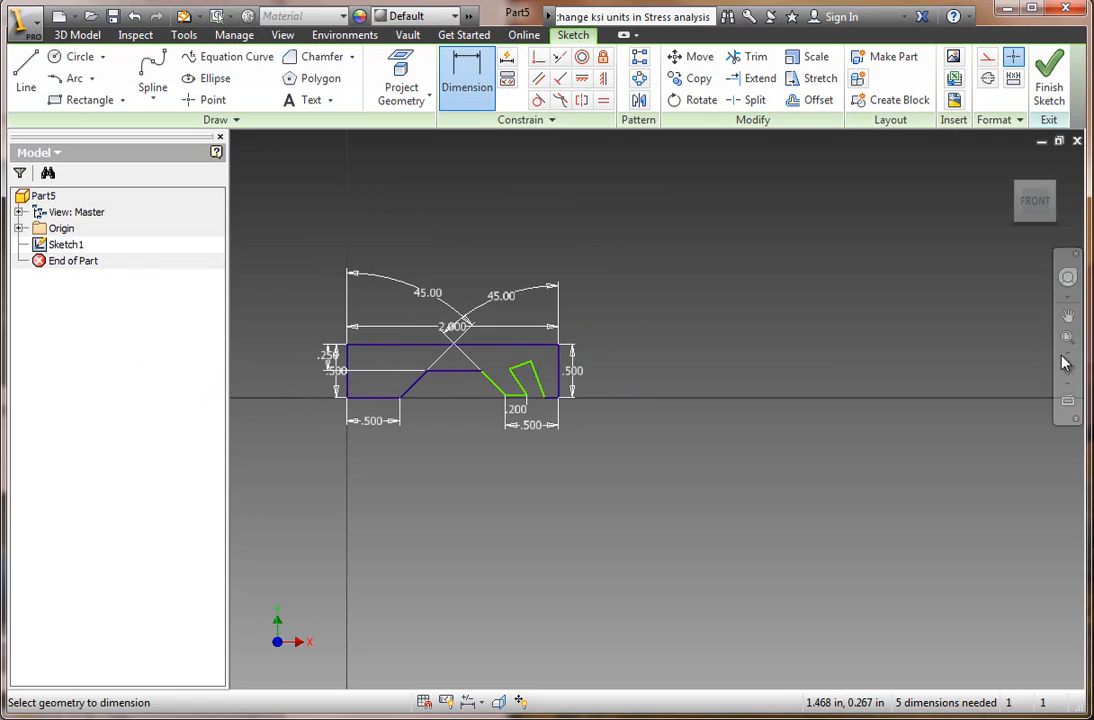
left_click(1038, 204)
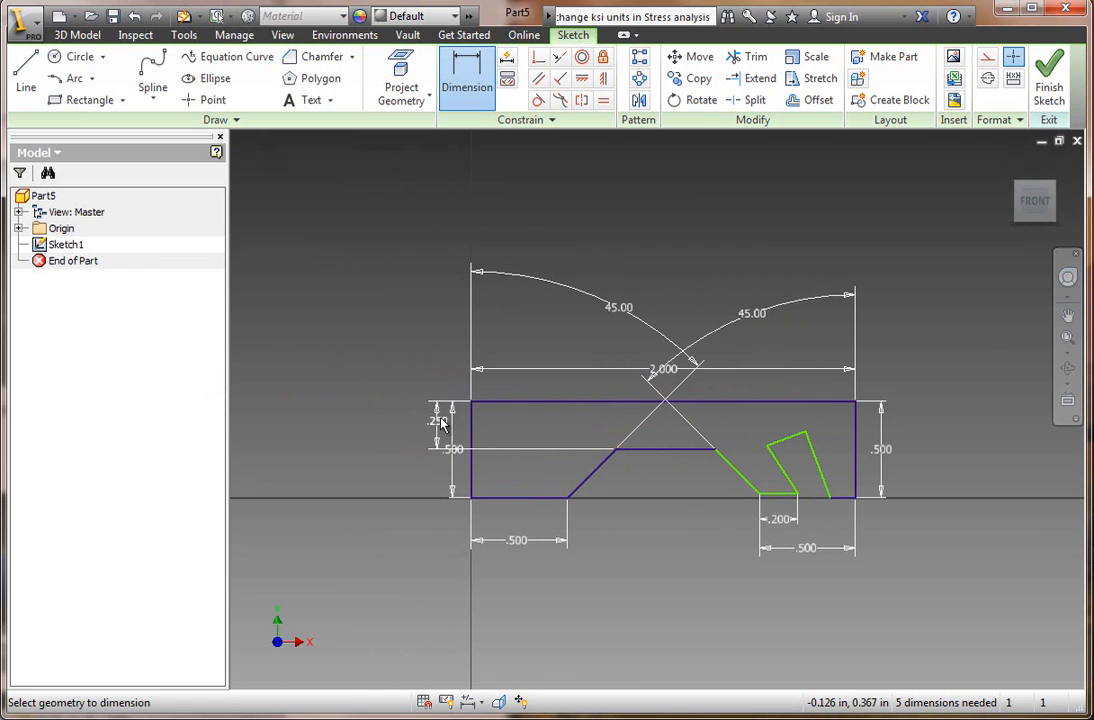
key("Escape")
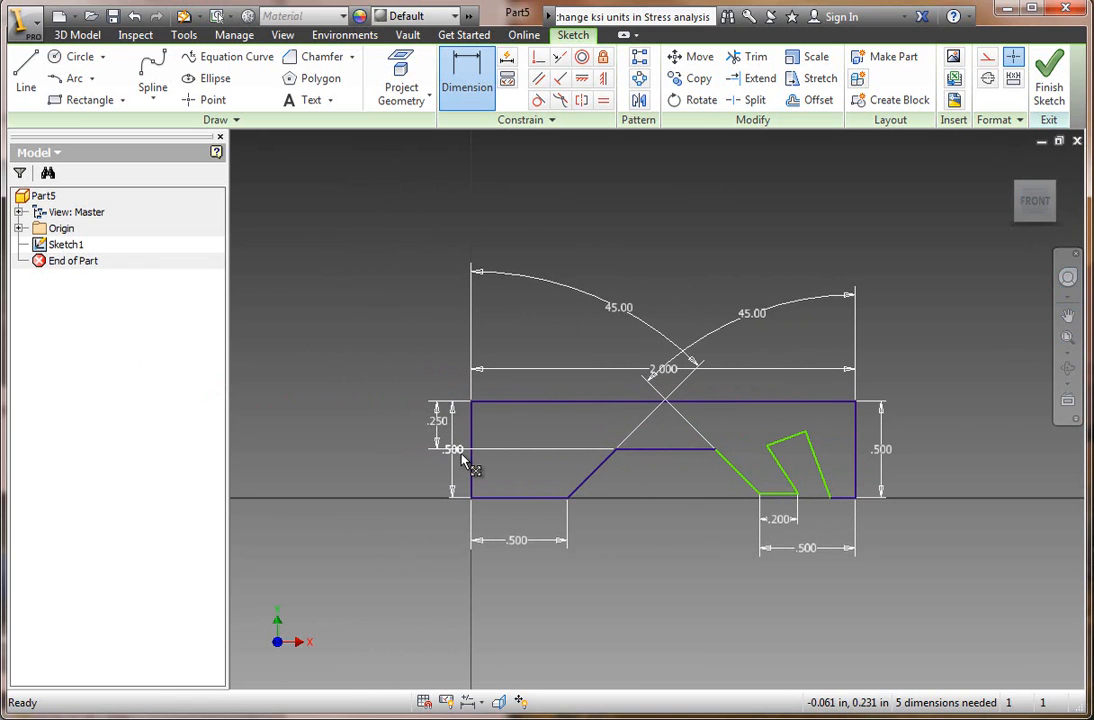
left_click_drag(462, 455, 368, 445)
left_click(560, 439)
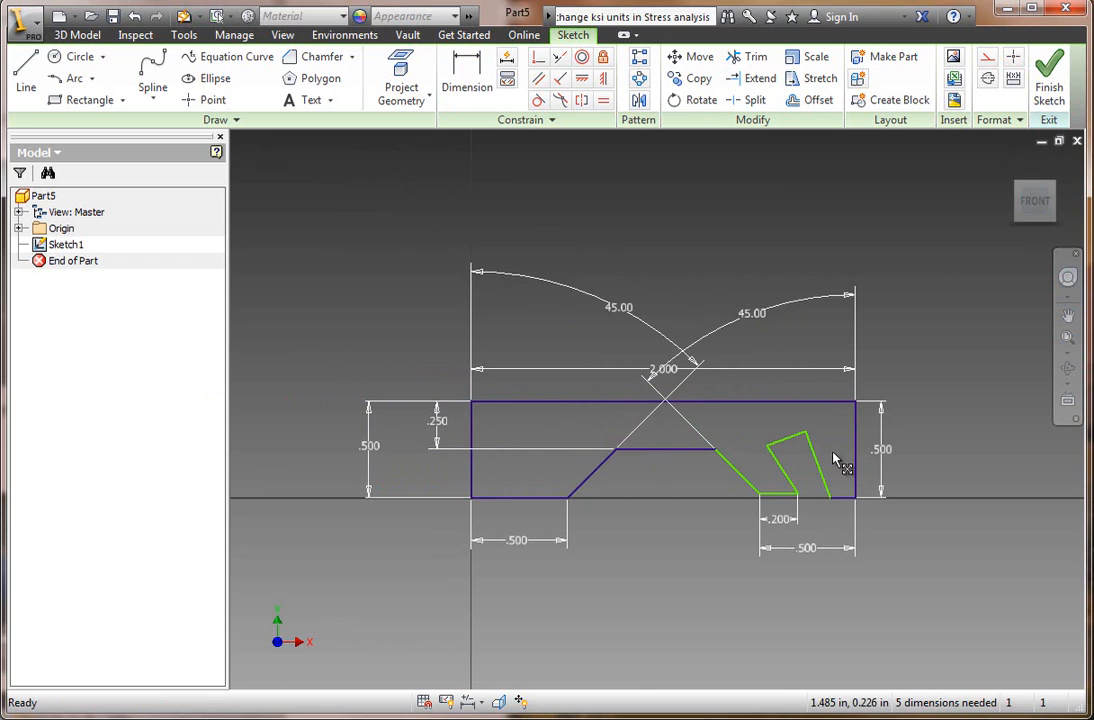
left_click(697, 370)
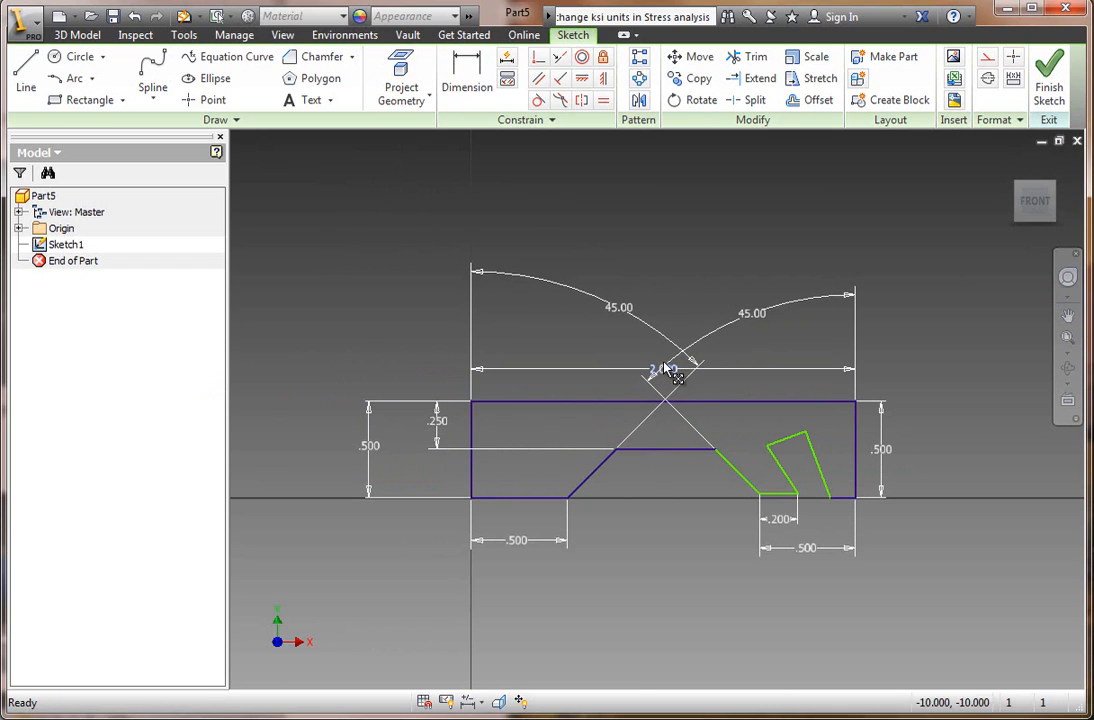
left_click_drag(674, 371, 700, 238)
left_click(755, 376)
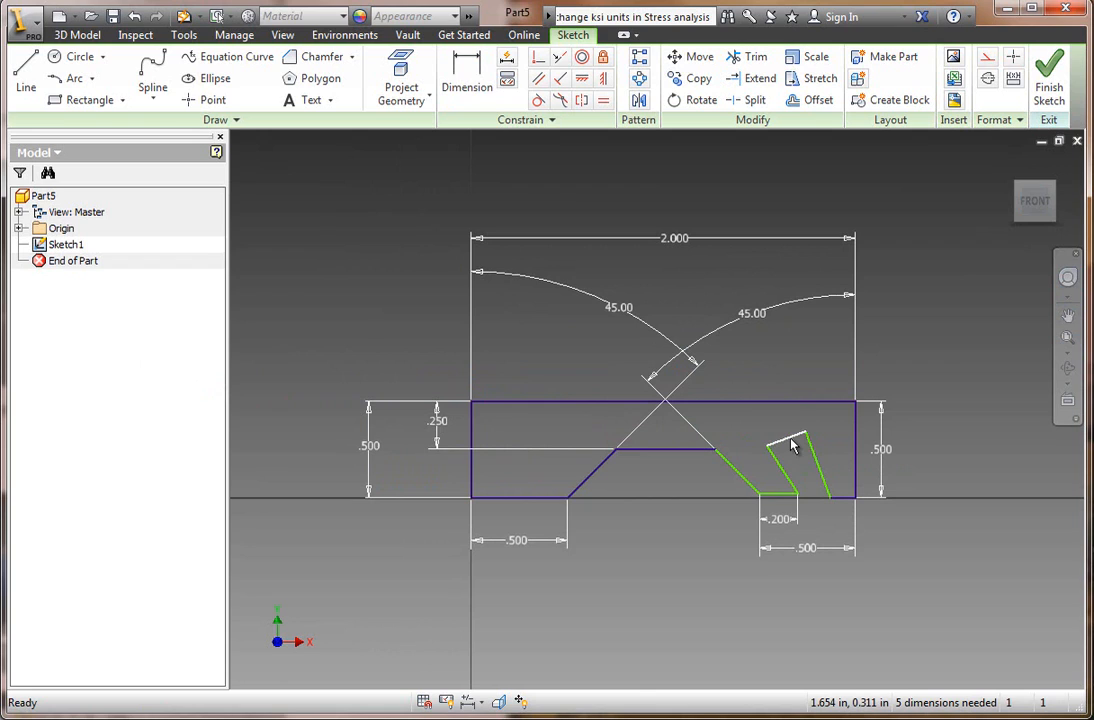
Replace the slanted slot's short closing line with a tangent arc of about 0.107 in radius joining the ends of its two sides.
key("Delete")
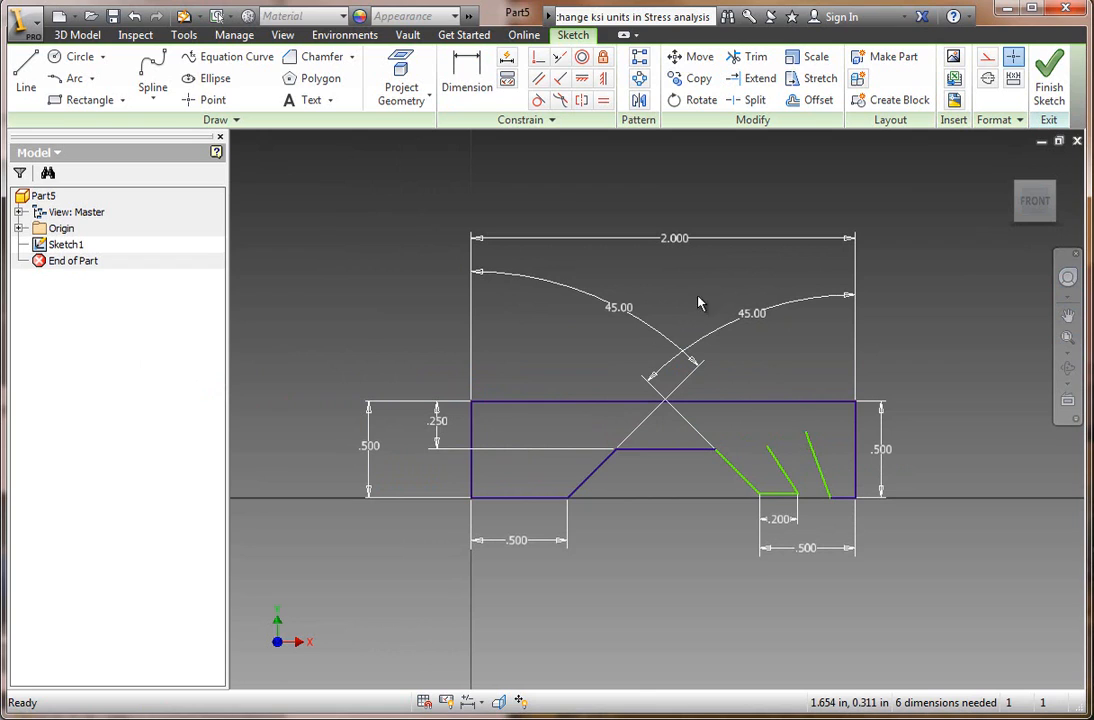
left_click(91, 78)
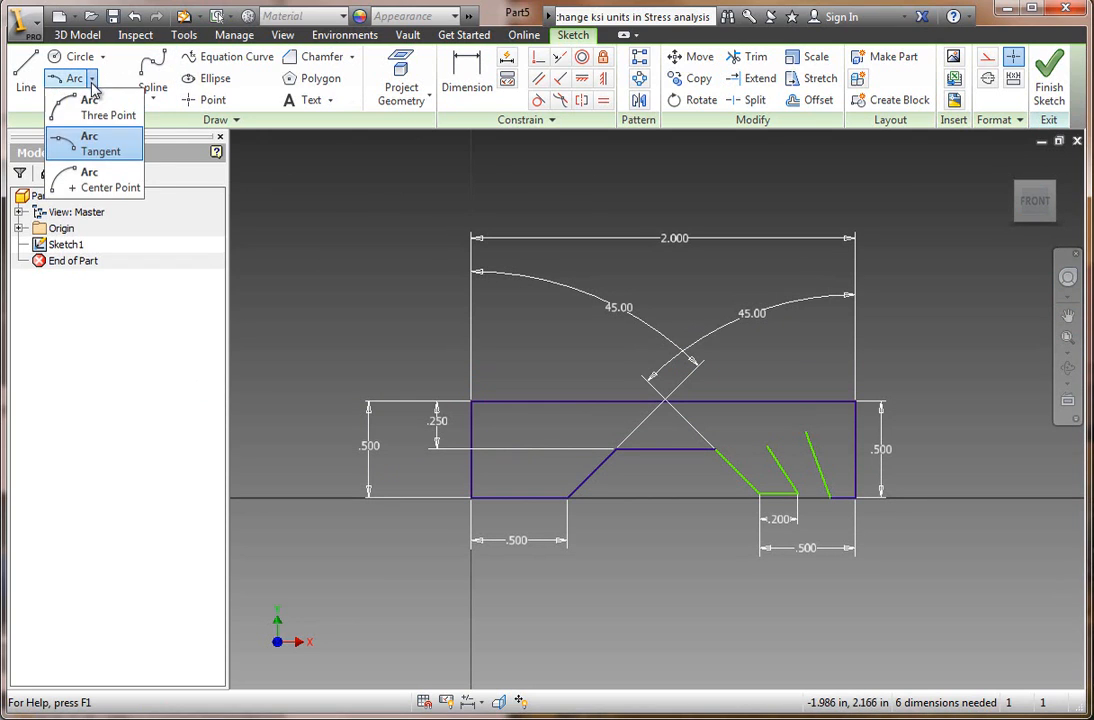
left_click(79, 152)
left_click(806, 433)
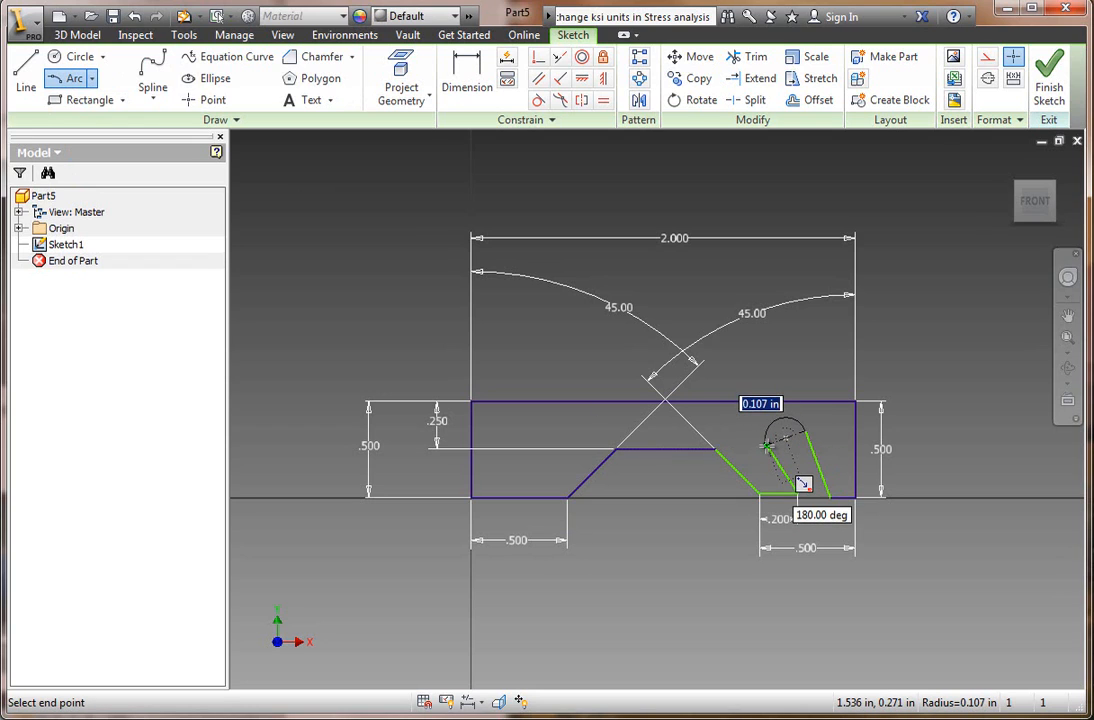
left_click(766, 446)
key("Escape")
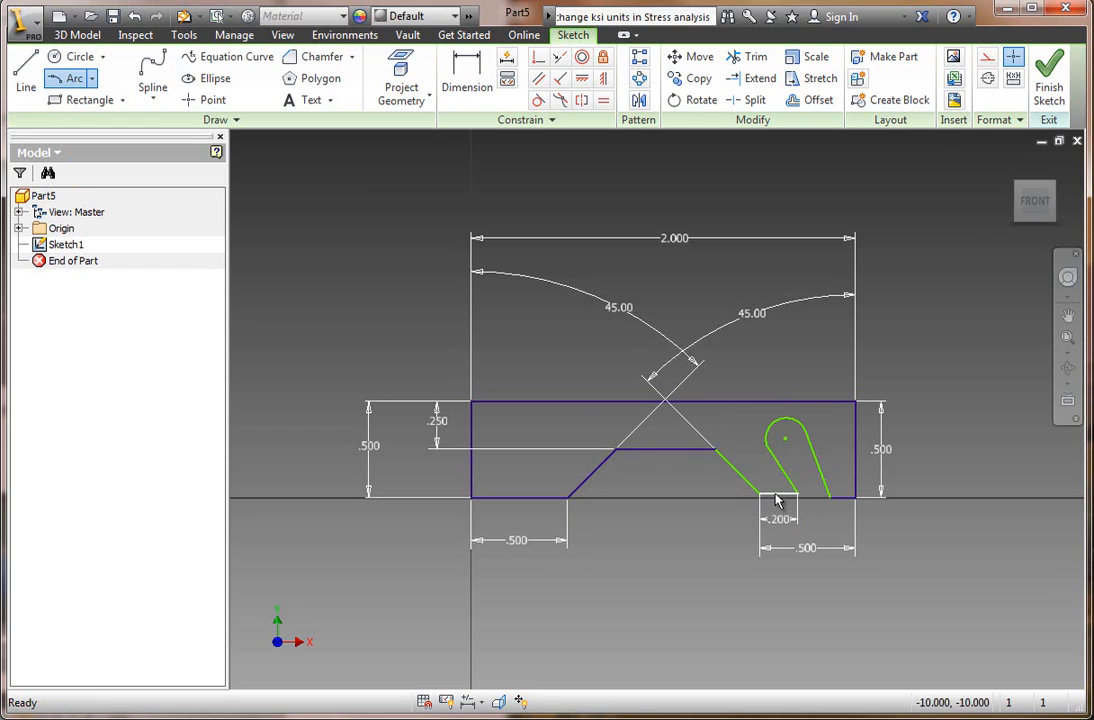
Apply a tangent constraint between the slot's arc and its left side line.
left_click(537, 100)
left_click(776, 435)
left_click(771, 432)
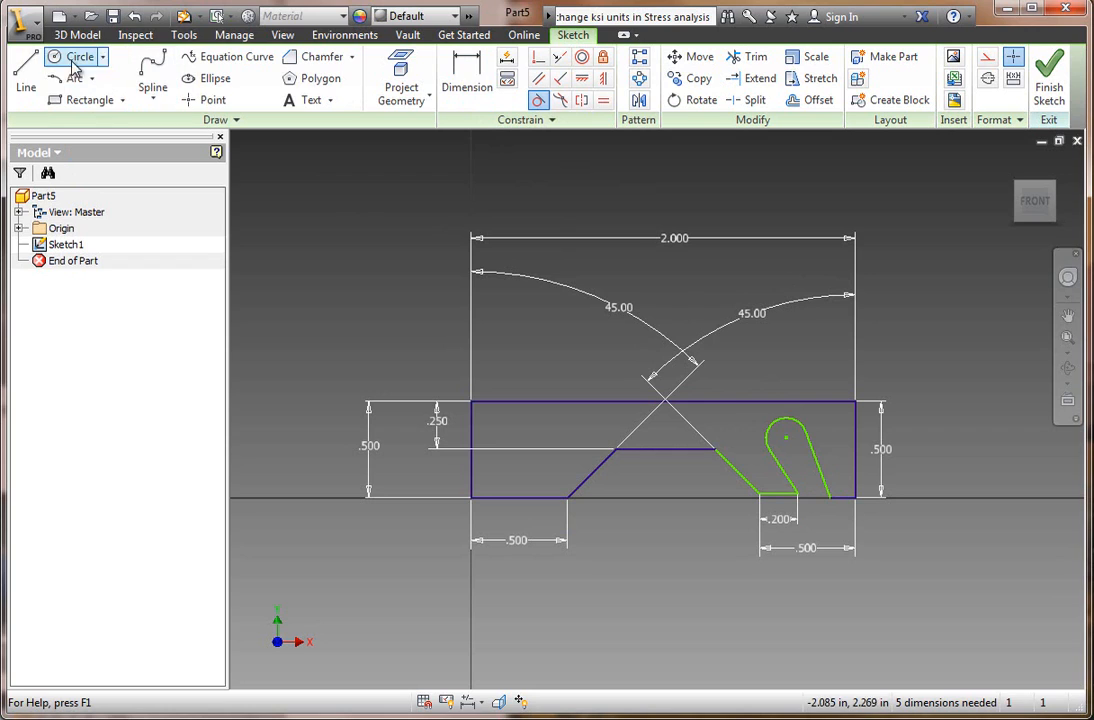
Dimension the horizontal distance from the slot arc's center to the profile's right edge to 0.35 in.
left_click(470, 78)
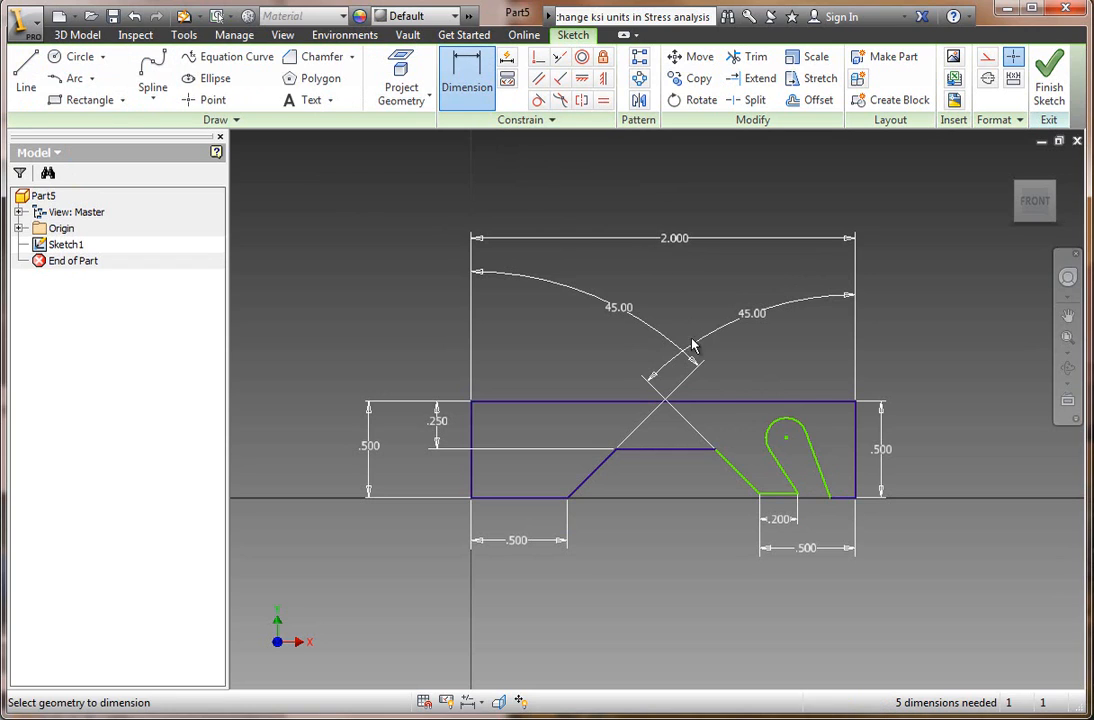
left_click(786, 434)
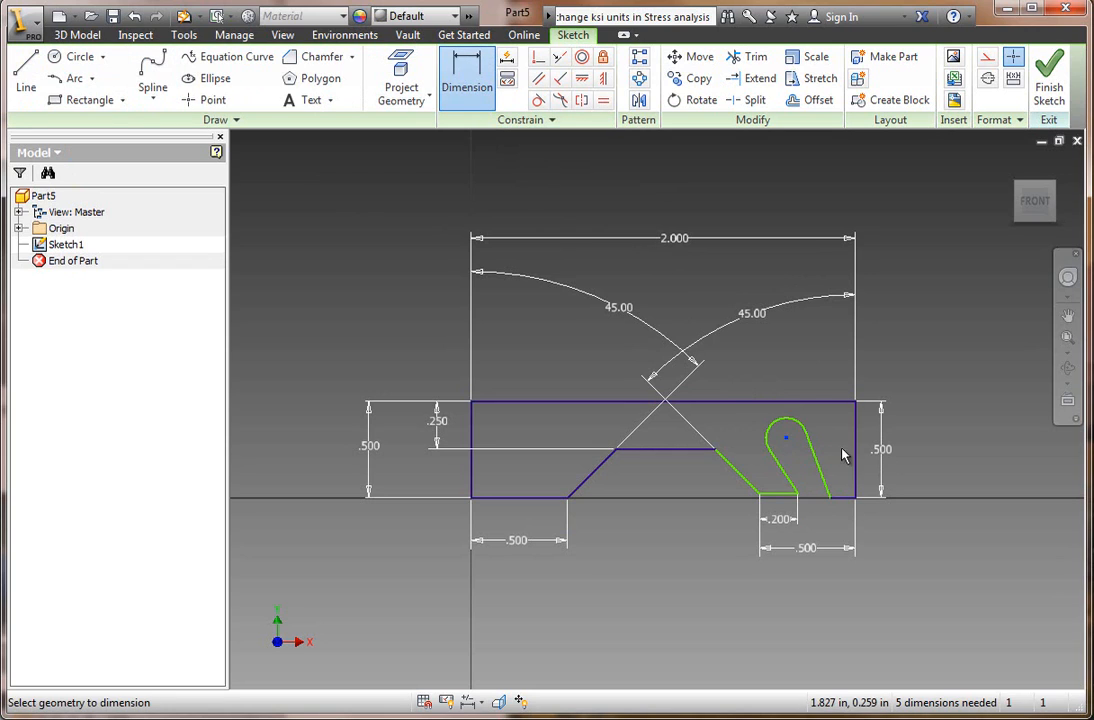
left_click(854, 450)
left_click(824, 364)
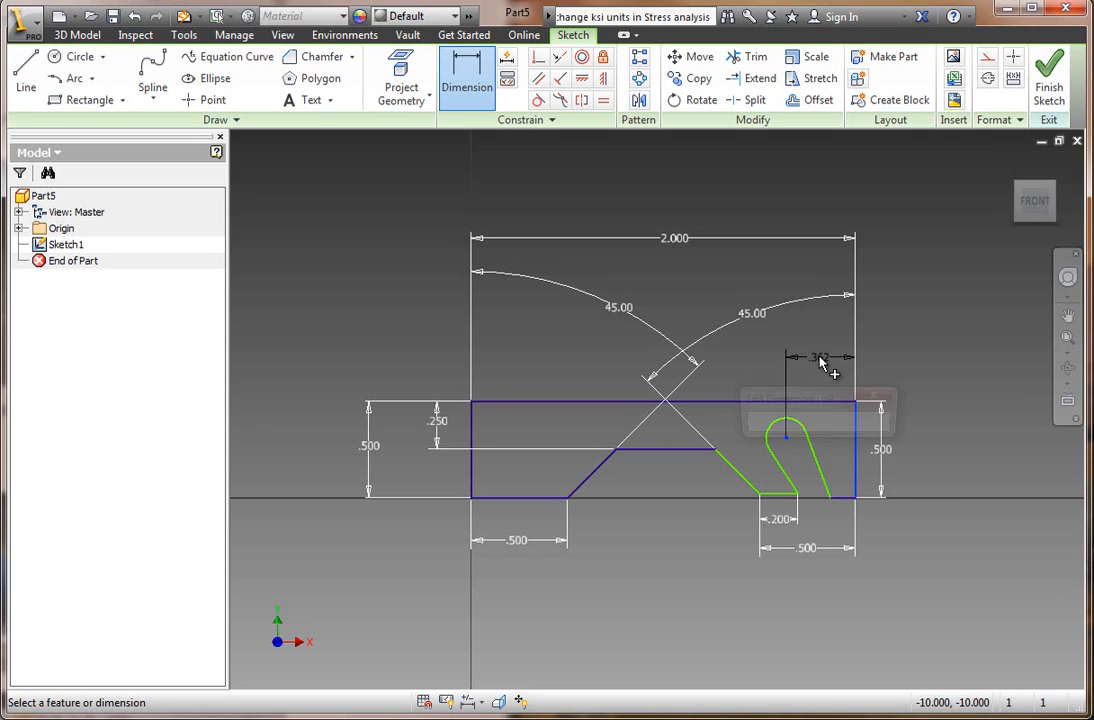
type(".35")
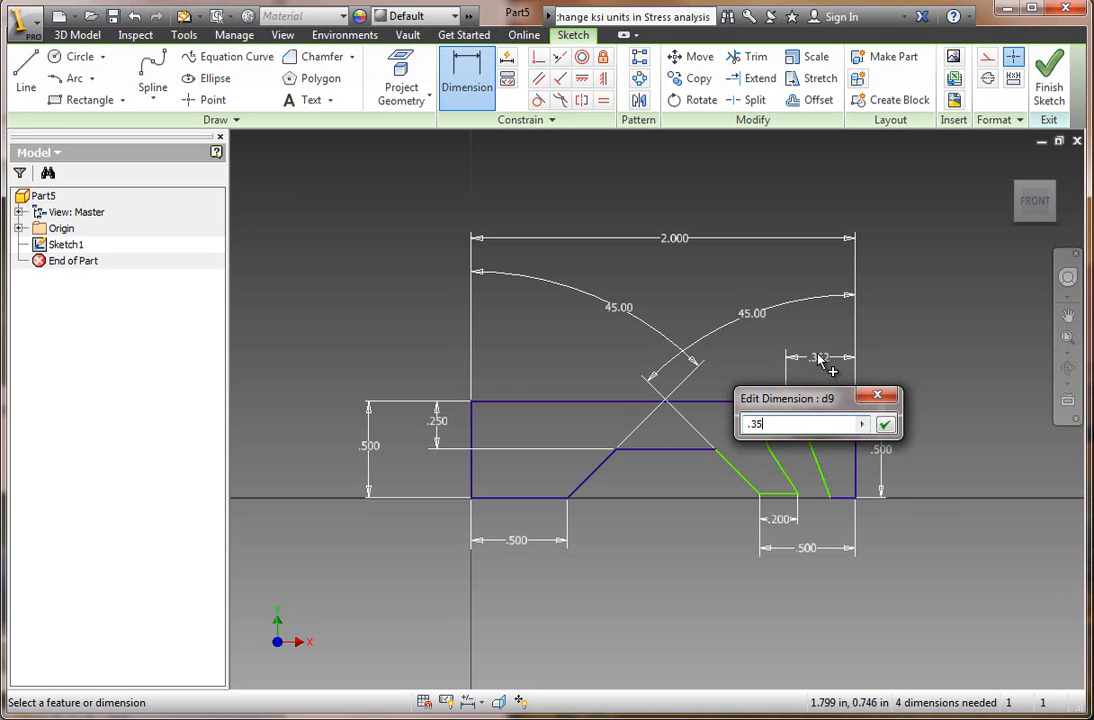
key("Return")
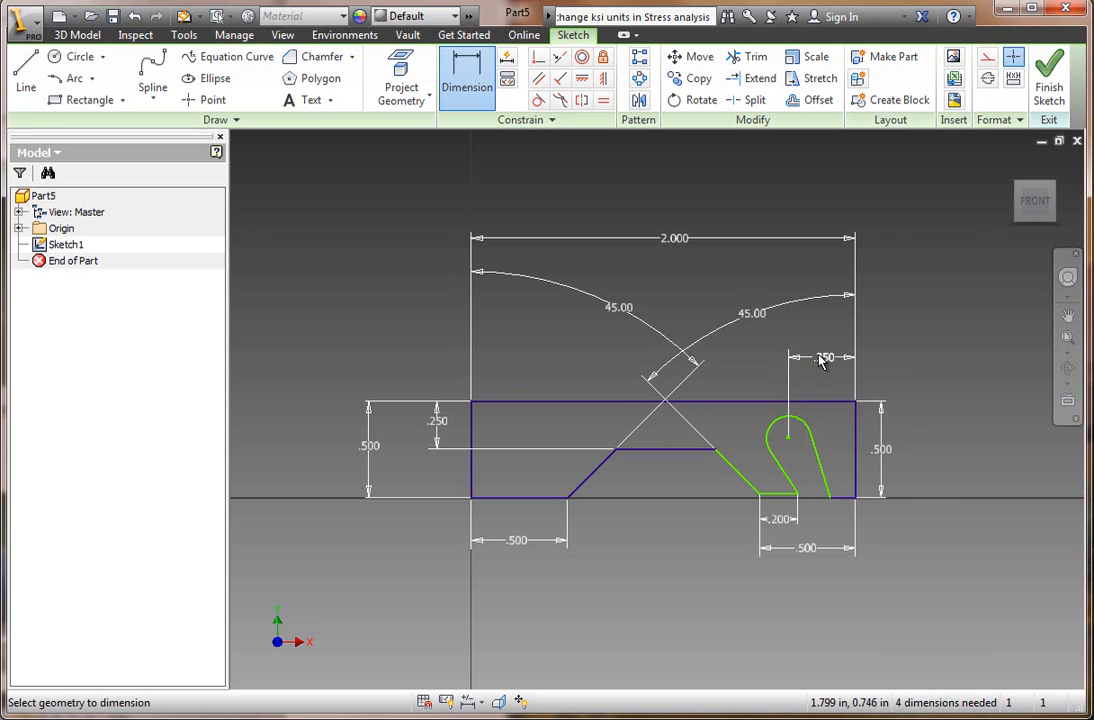
Dimension the angle between the slot's right side line and the profile's right edge to 25 degrees.
left_click(819, 457)
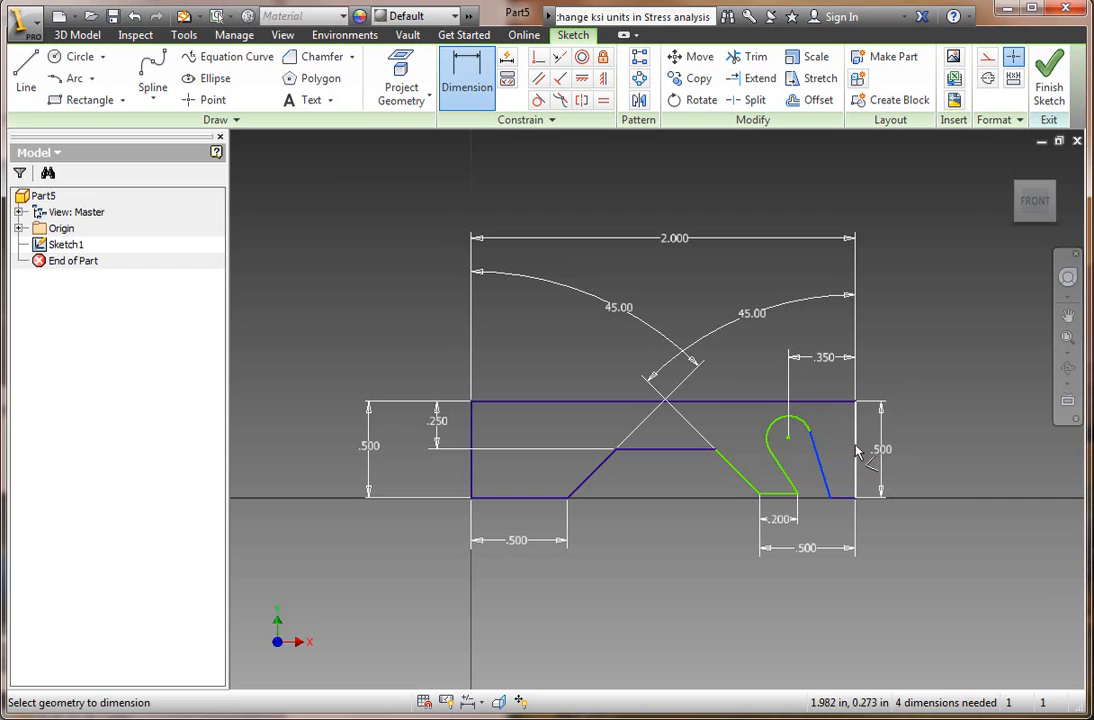
left_click(828, 392)
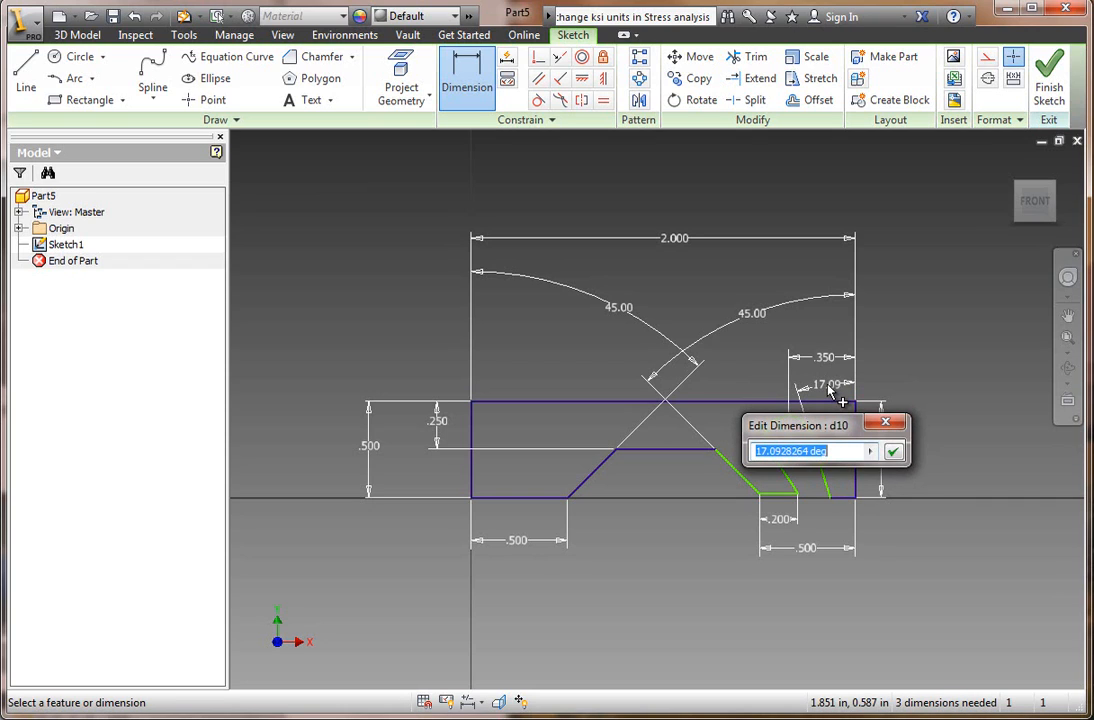
type("25")
key("Return")
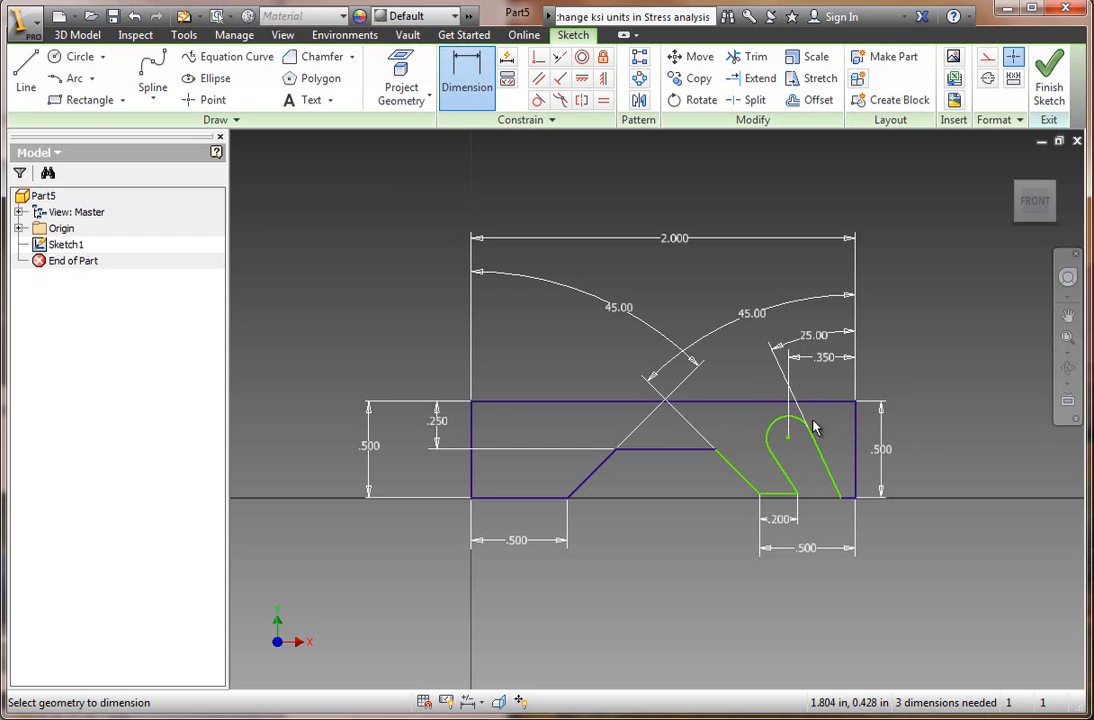
Dimension the height of the slot arc's center above the short bottom-right segment to 0.25 in.
left_click(788, 439)
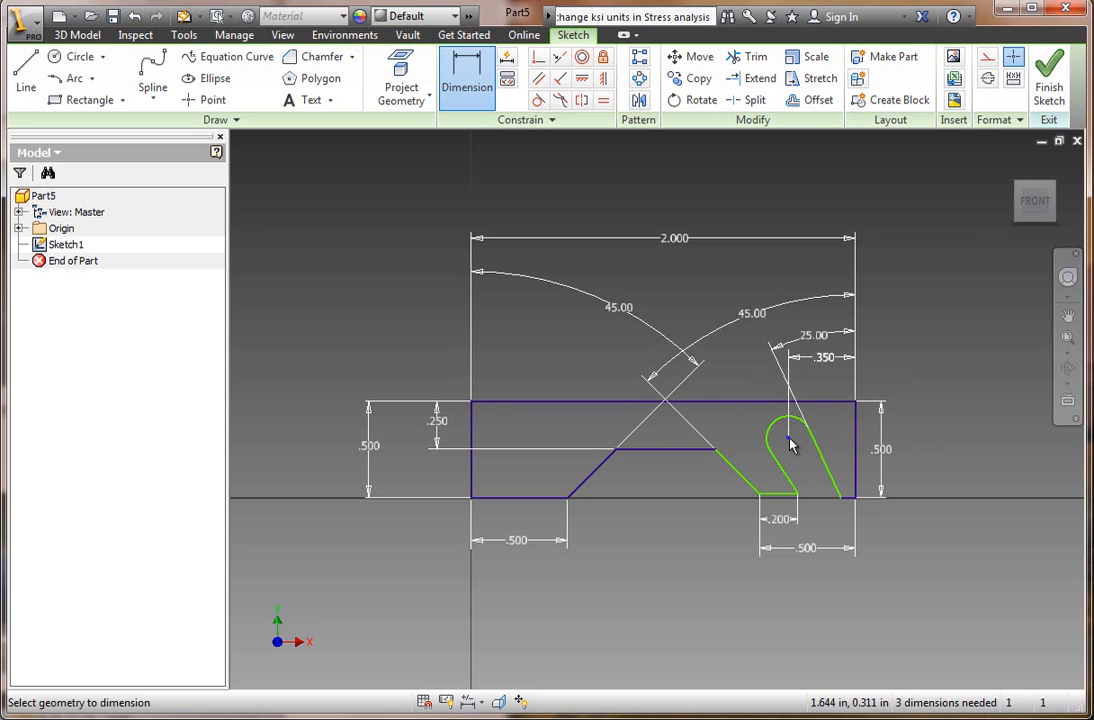
left_click(849, 500)
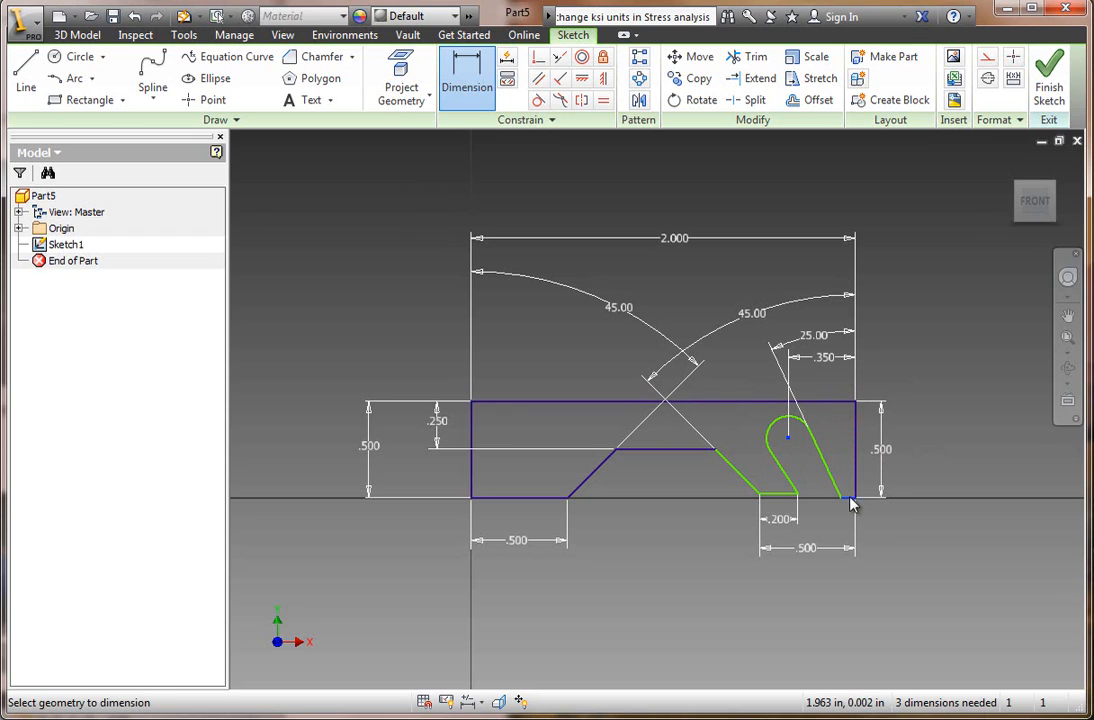
left_click(874, 474)
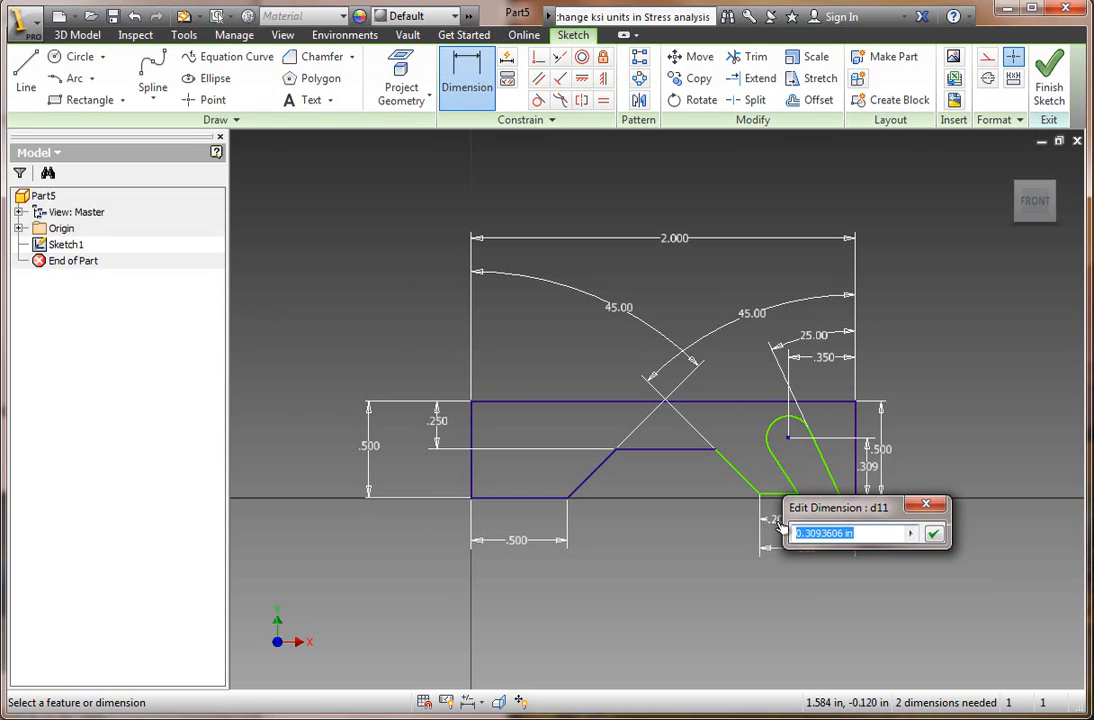
type(".25")
key("Return")
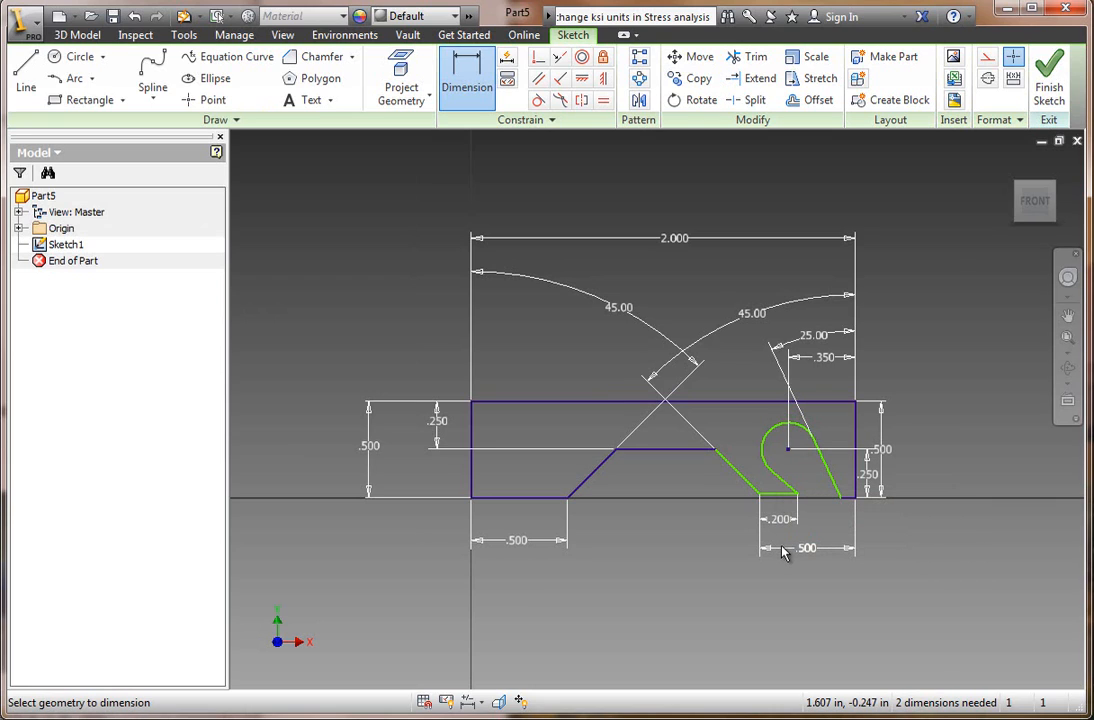
key("Escape")
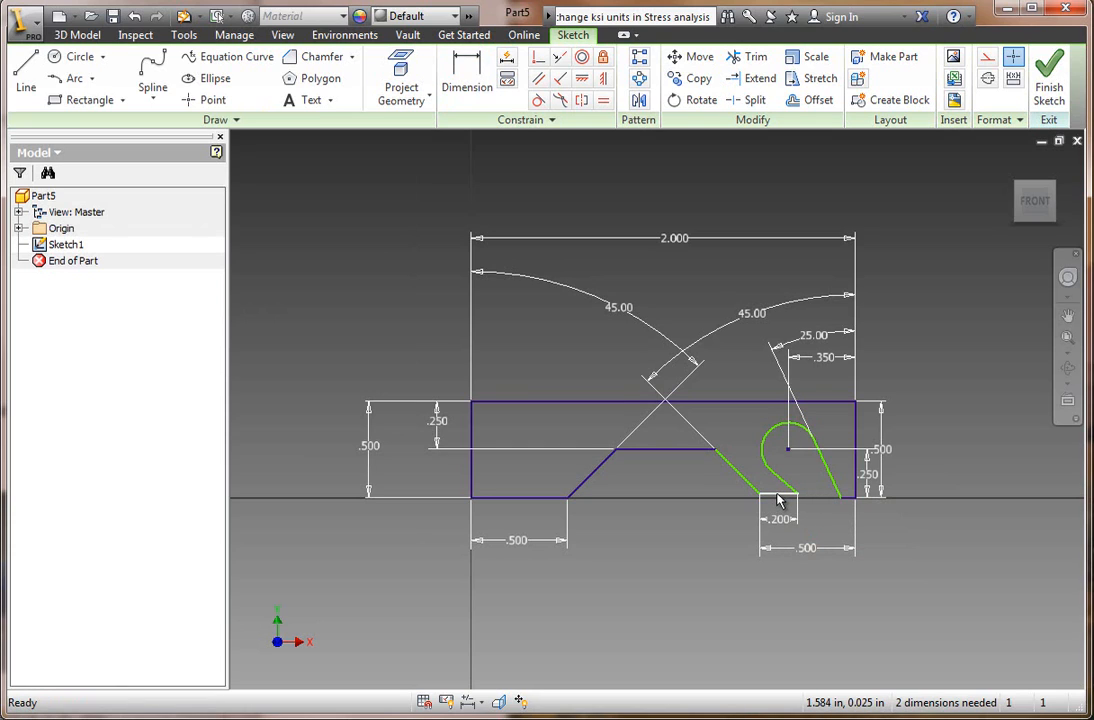
Apply a collinear constraint between the 0.2 in bottom segment and the bottom-left segment.
left_click(781, 500)
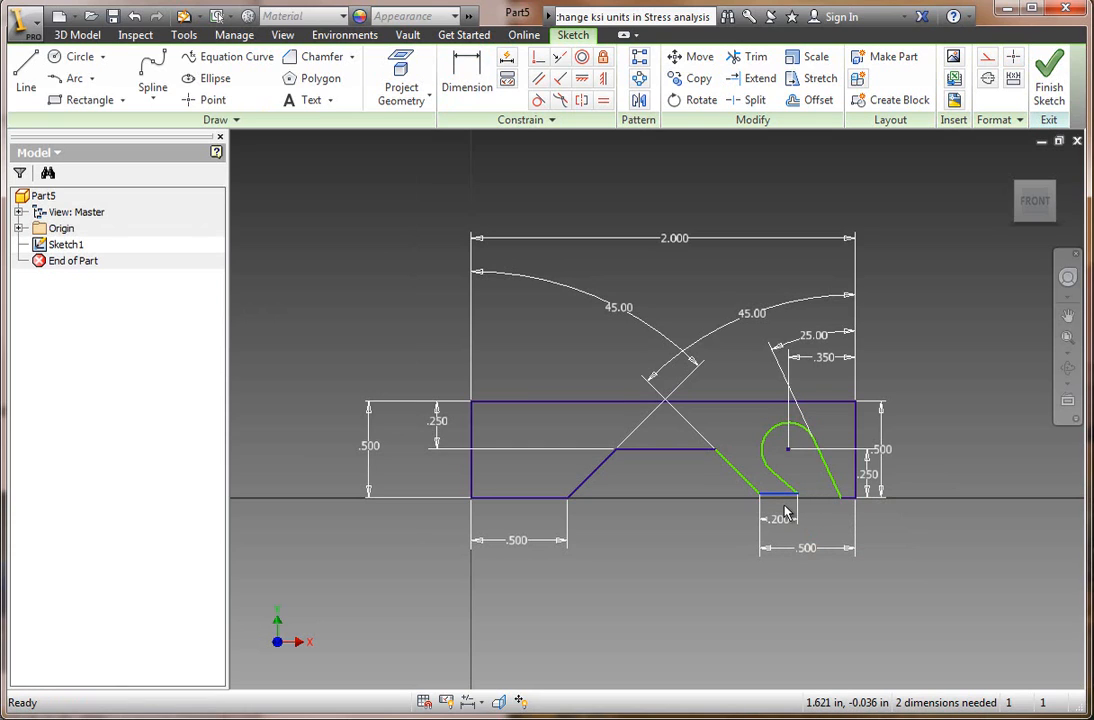
left_click(520, 499, "ctrl")
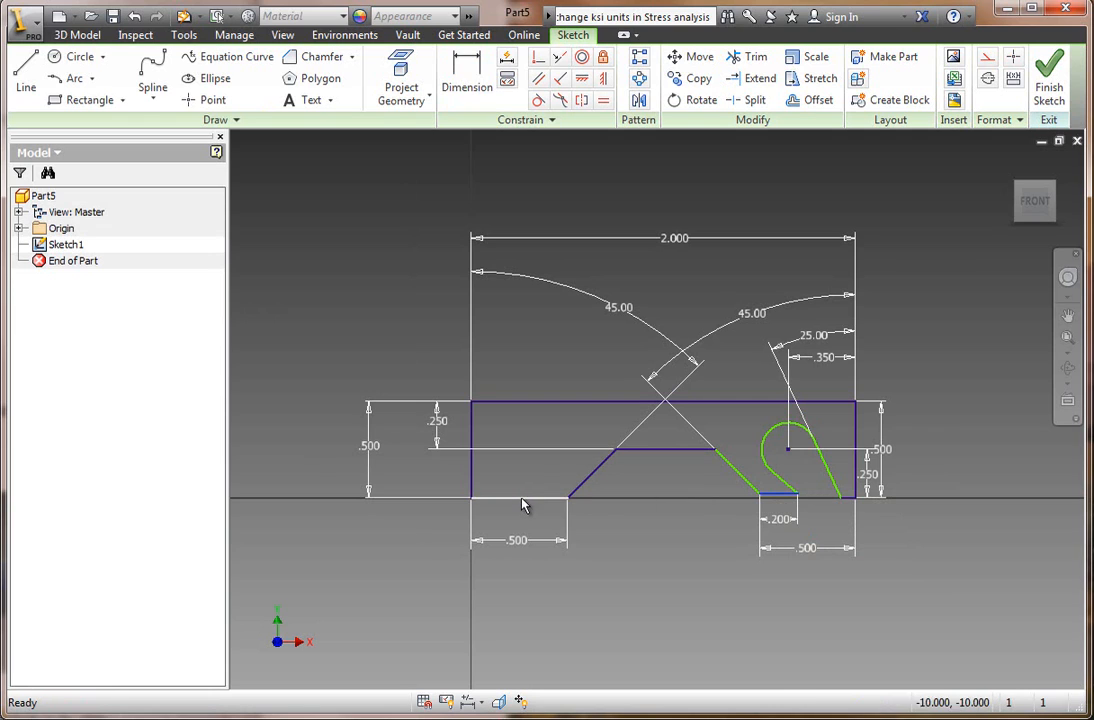
left_click(565, 62)
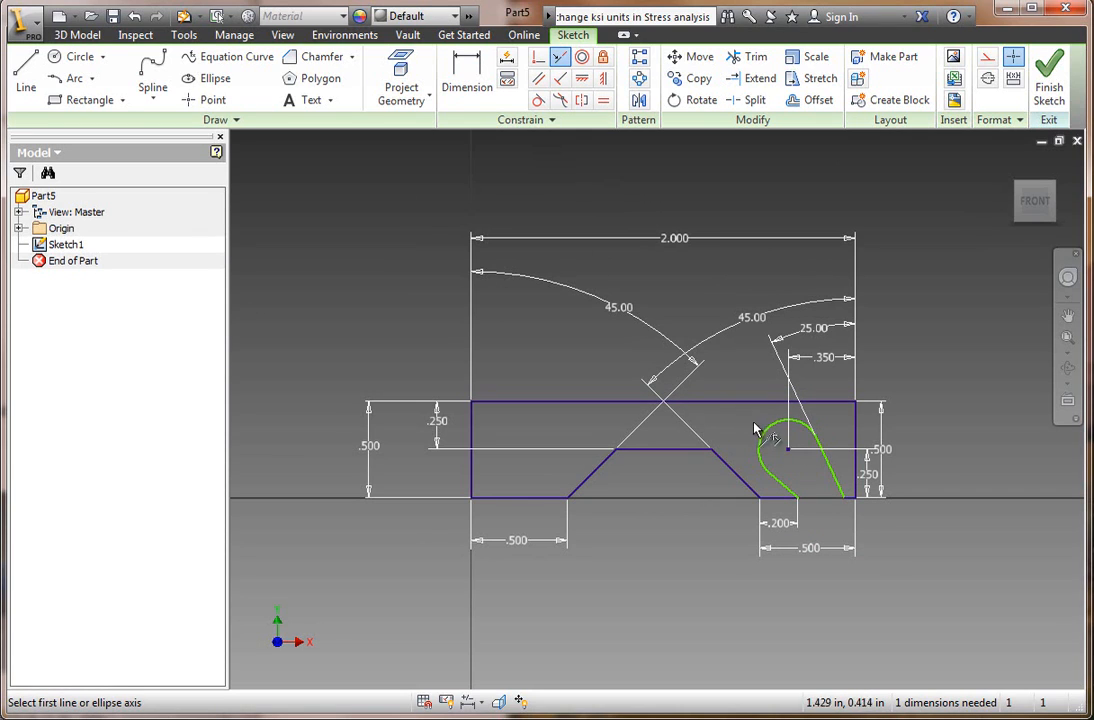
Dimension the radius of the slot's arc to 0.125 in.
left_click(462, 75)
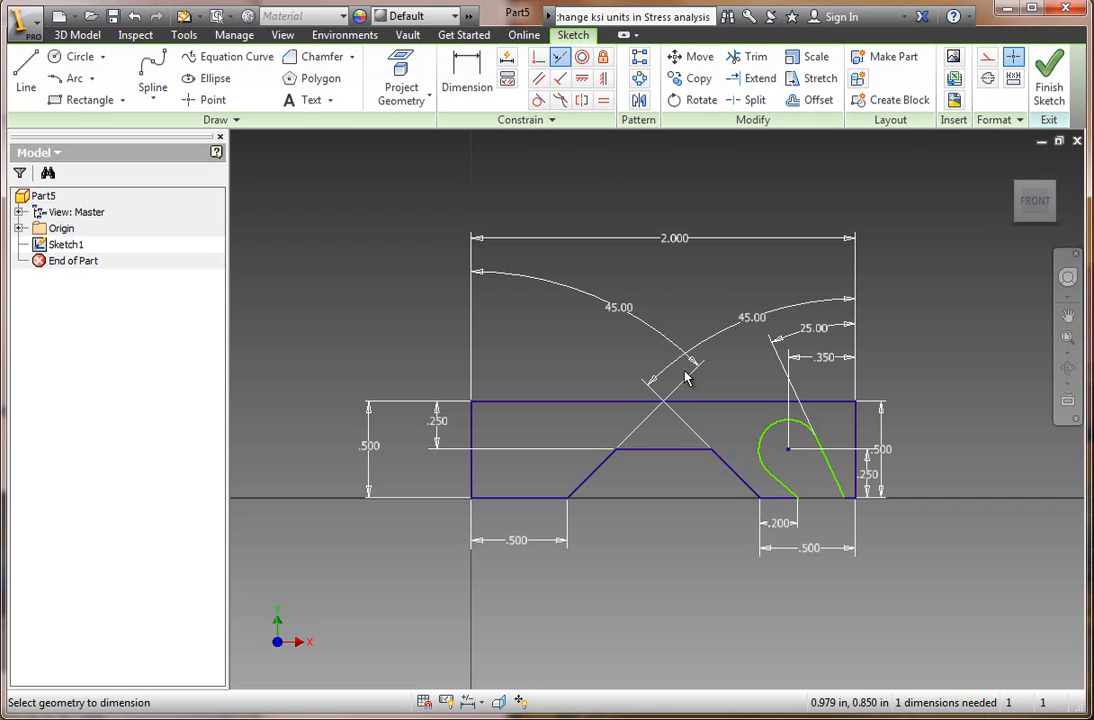
left_click(770, 443)
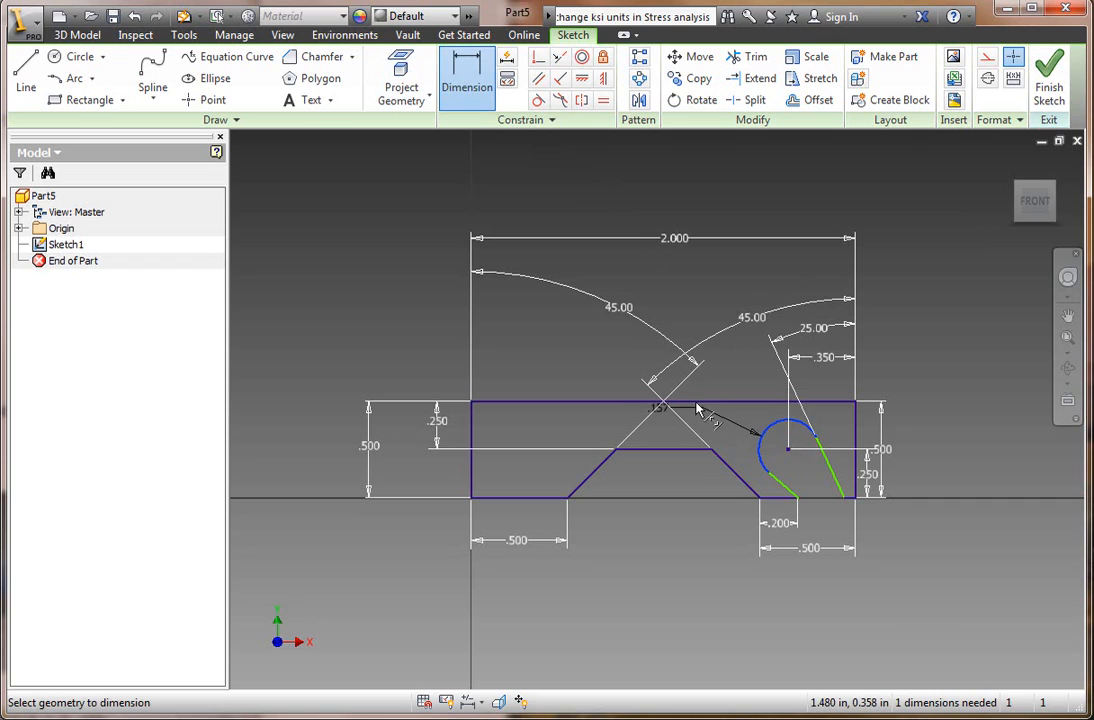
left_click(637, 358)
type(".125")
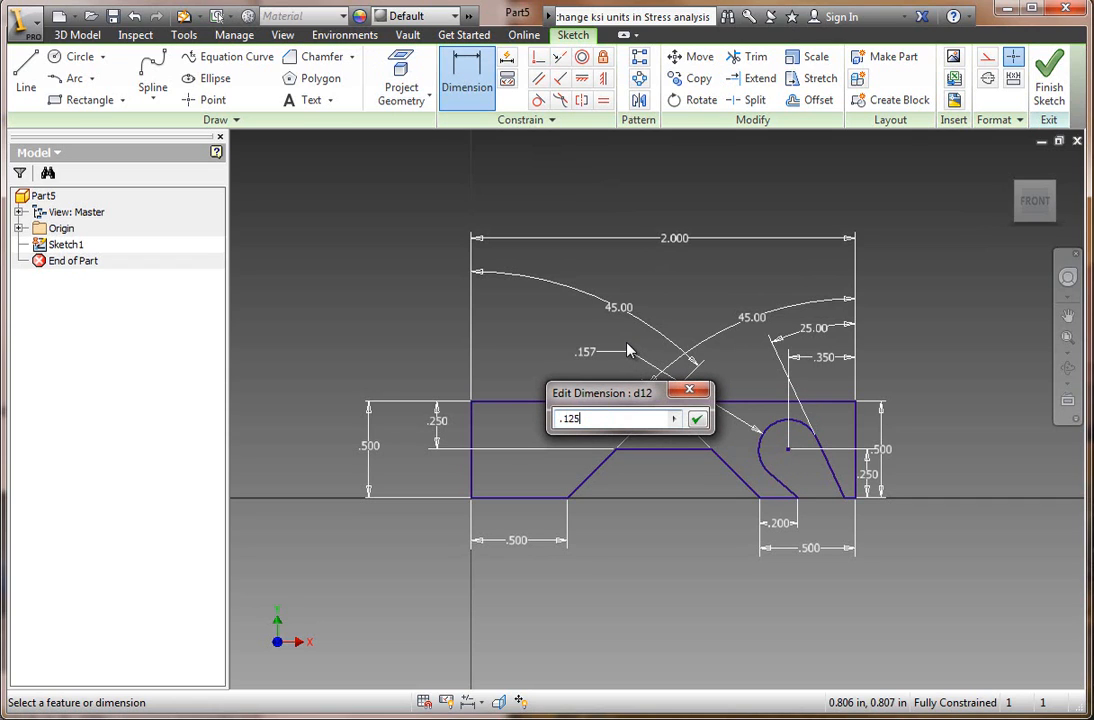
key("Return")
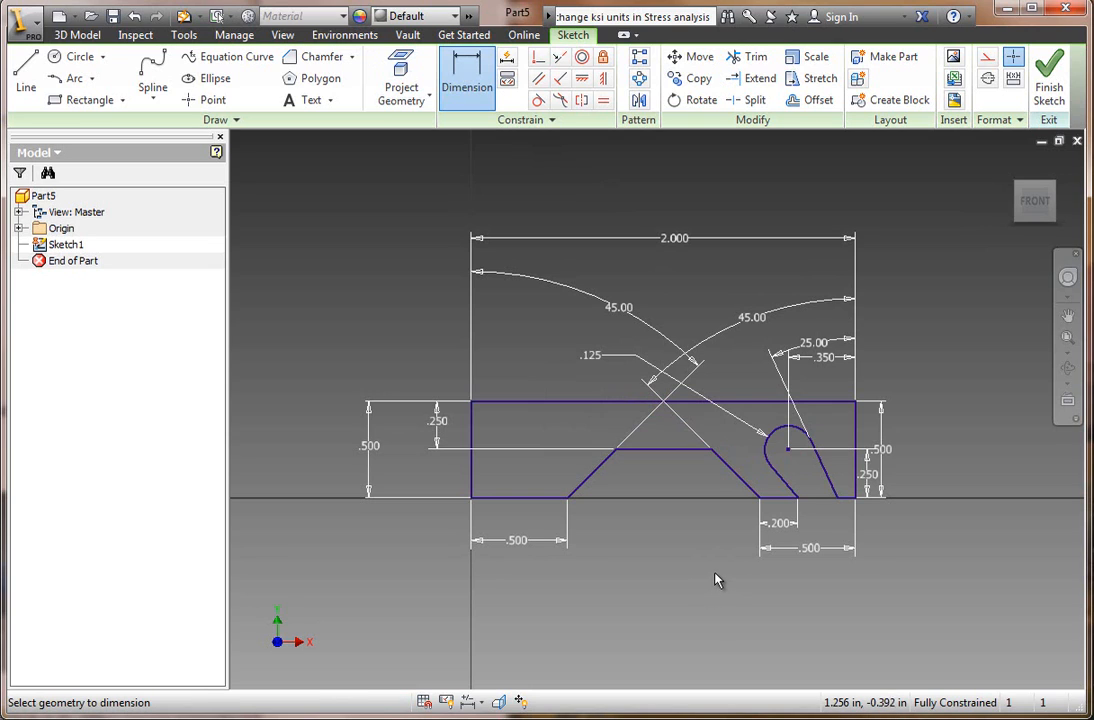
Extrude the closed profile symmetrically about the sketch plane as a new solid.
left_click(75, 36)
left_click(157, 80)
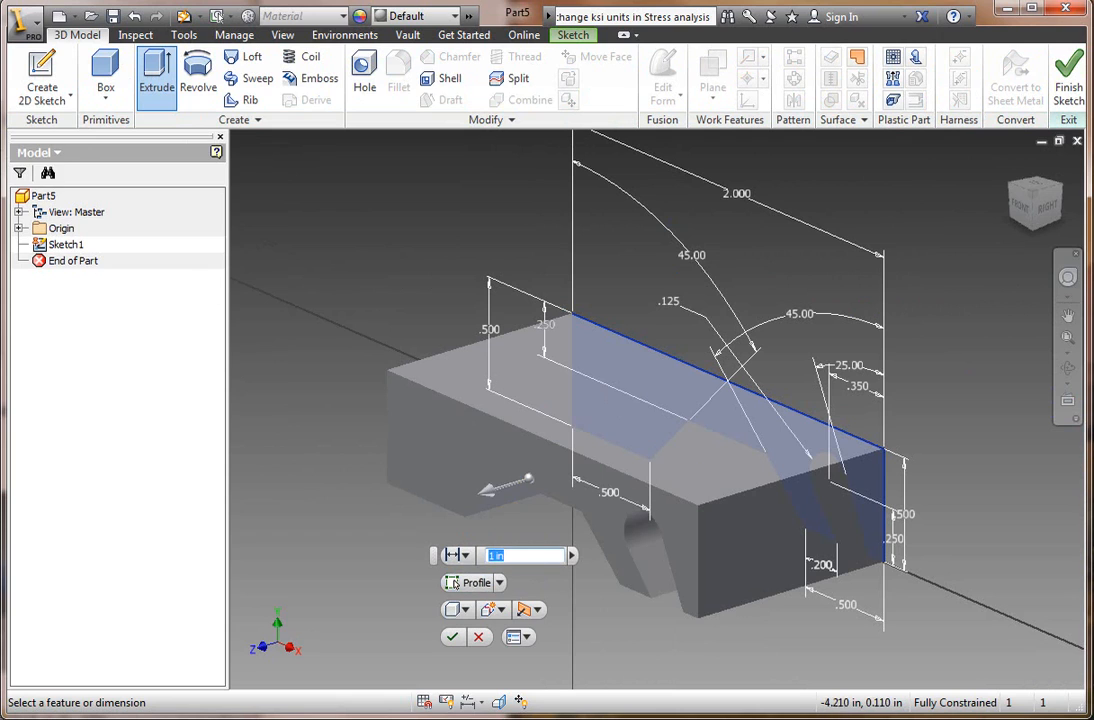
left_click_drag(2, 125, 418, 137)
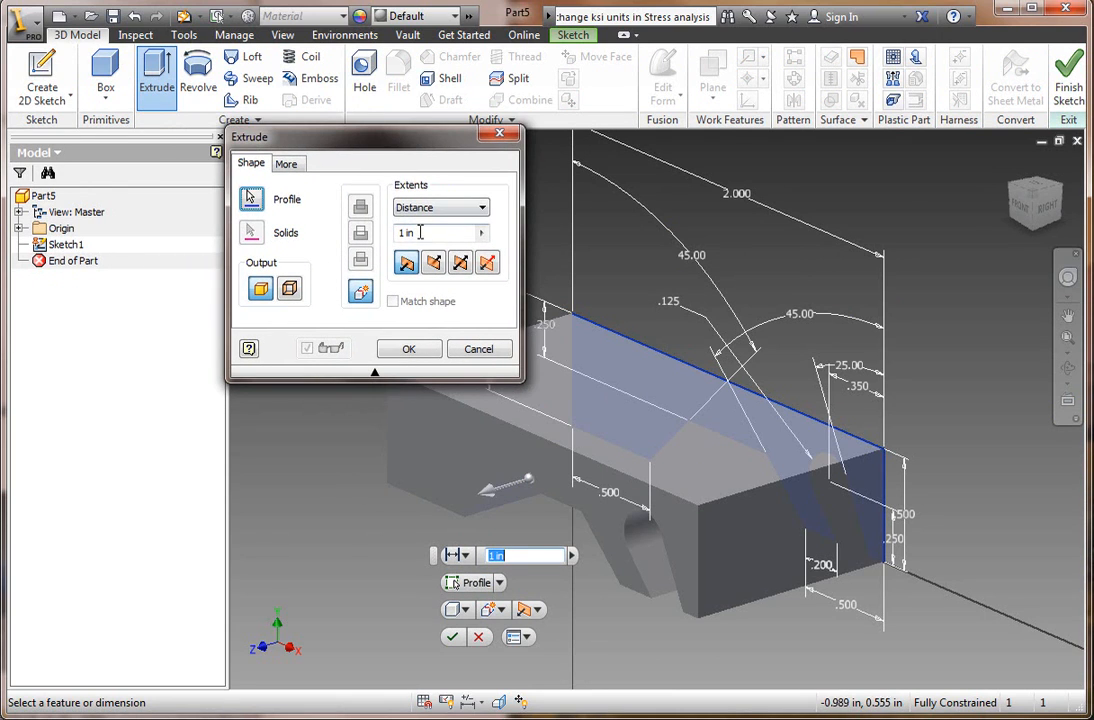
left_click(460, 268)
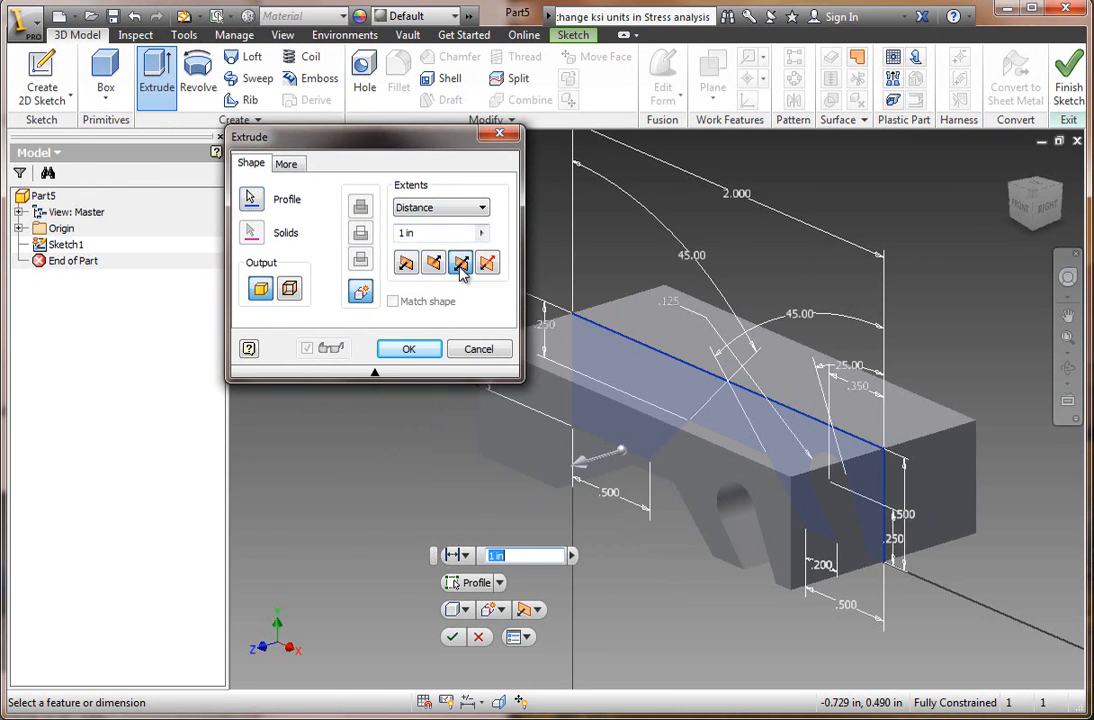
left_click(421, 233)
left_click_drag(406, 233, 398, 232)
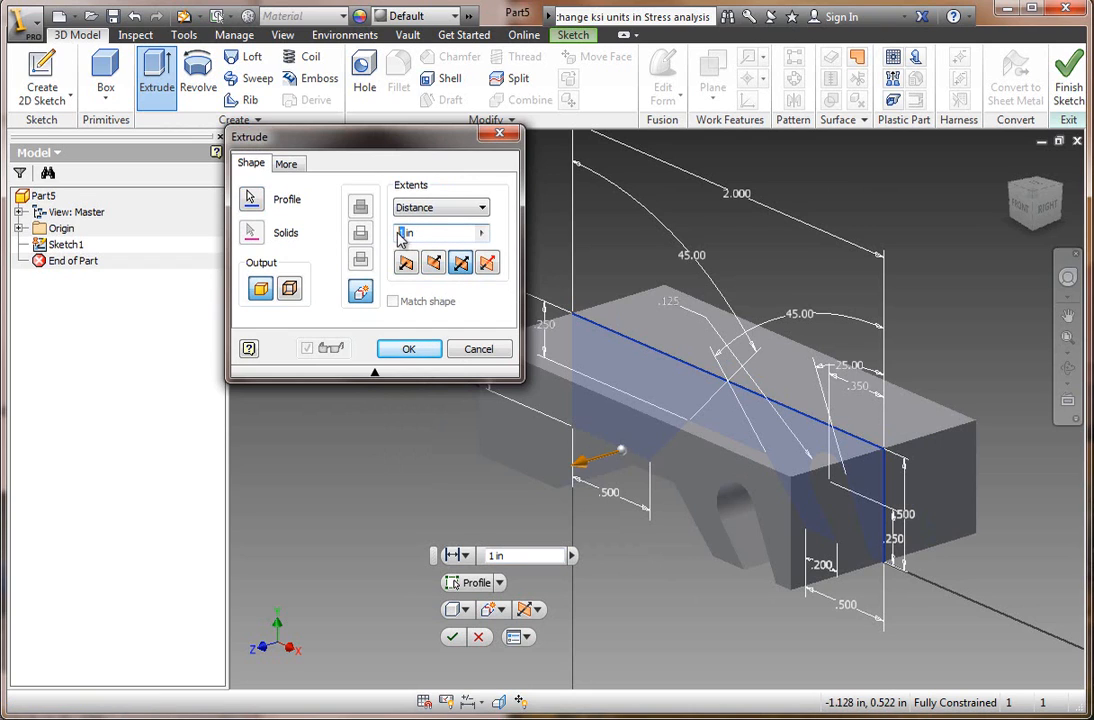
key("Return")
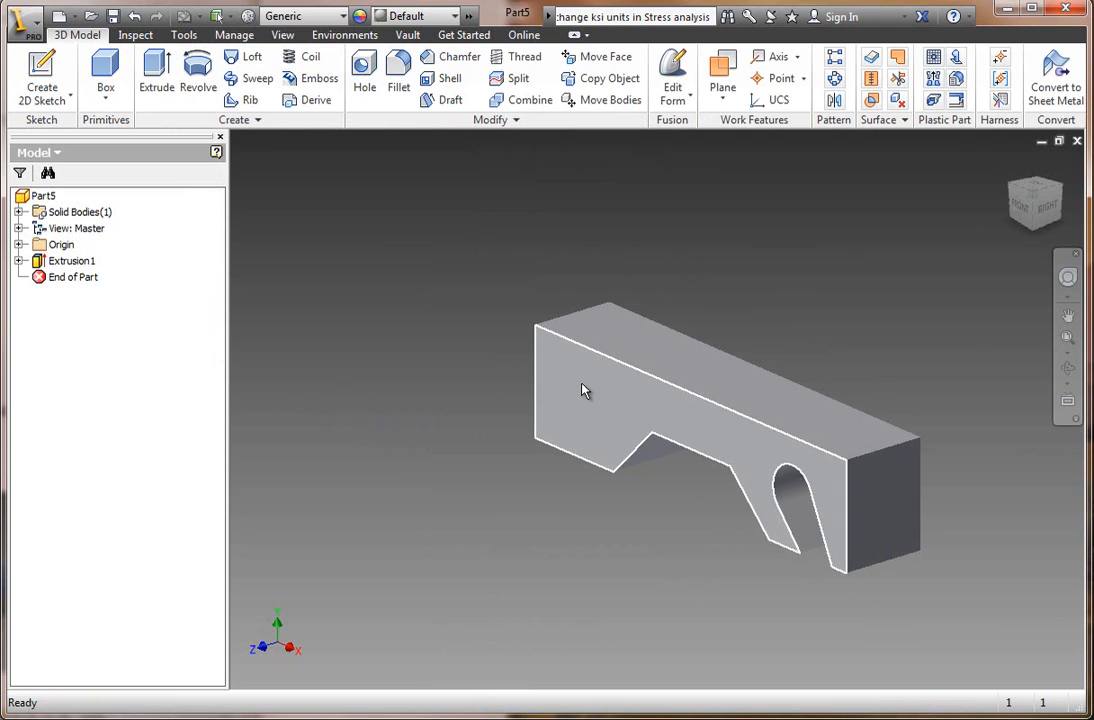
Fillet seven cross-width edges with a 0.3 in radius: both left-end corners, the top-right corner, four corners around the underside recess.
left_click(410, 80)
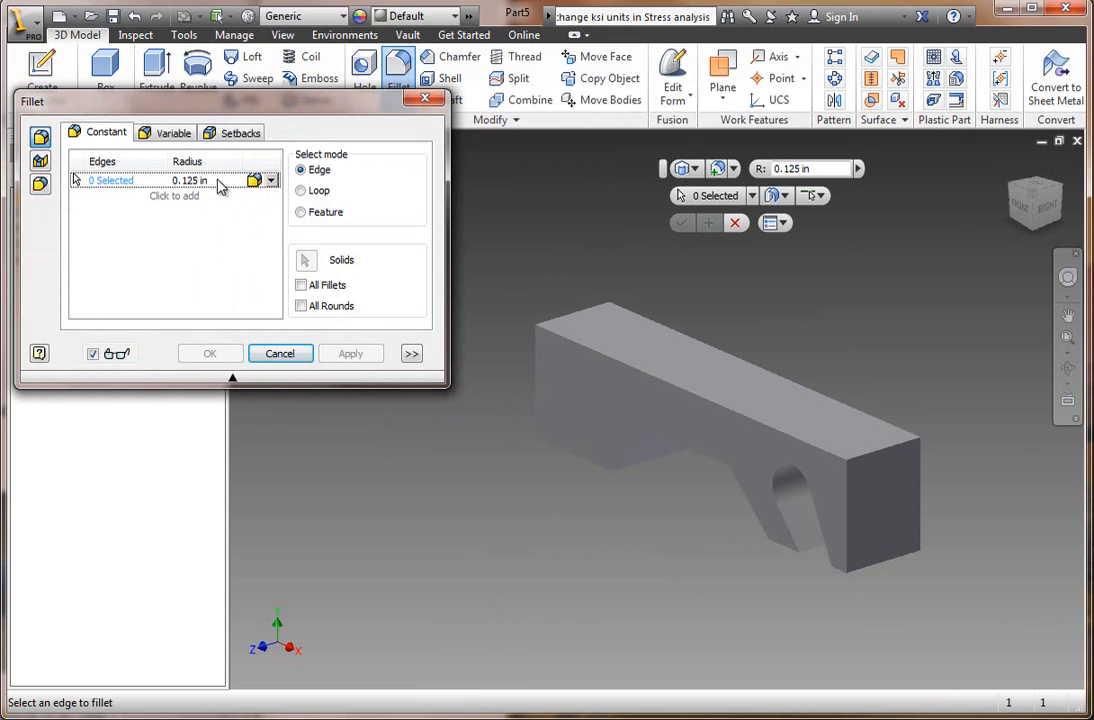
left_click(220, 184)
type(".3")
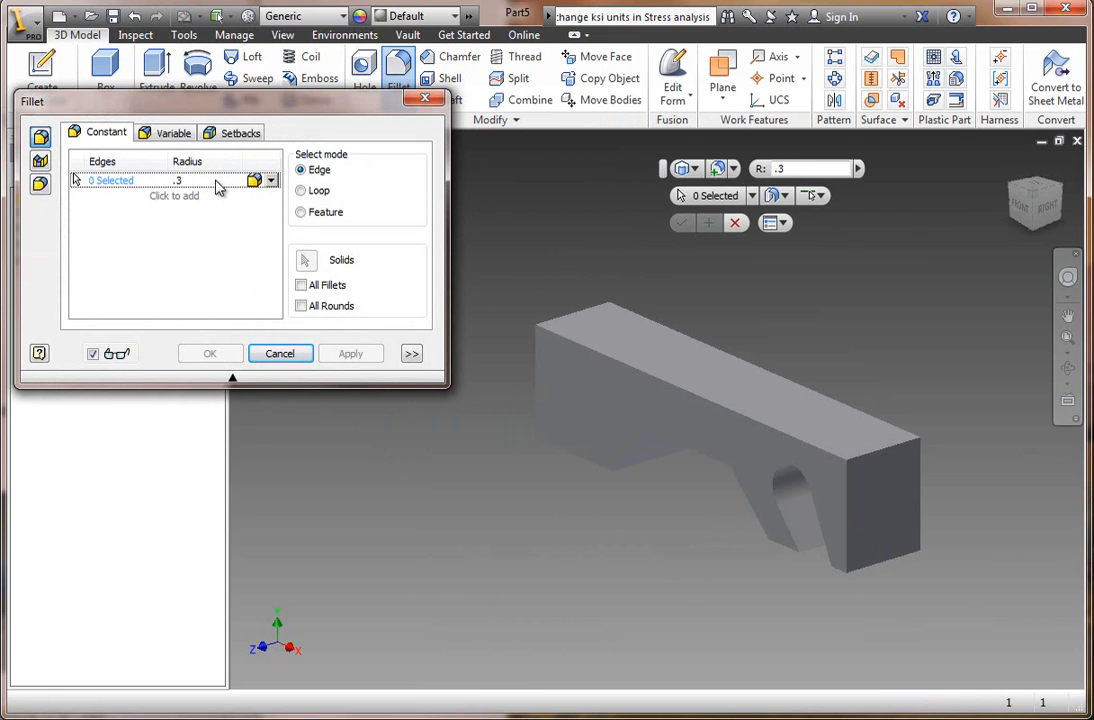
left_click(586, 316)
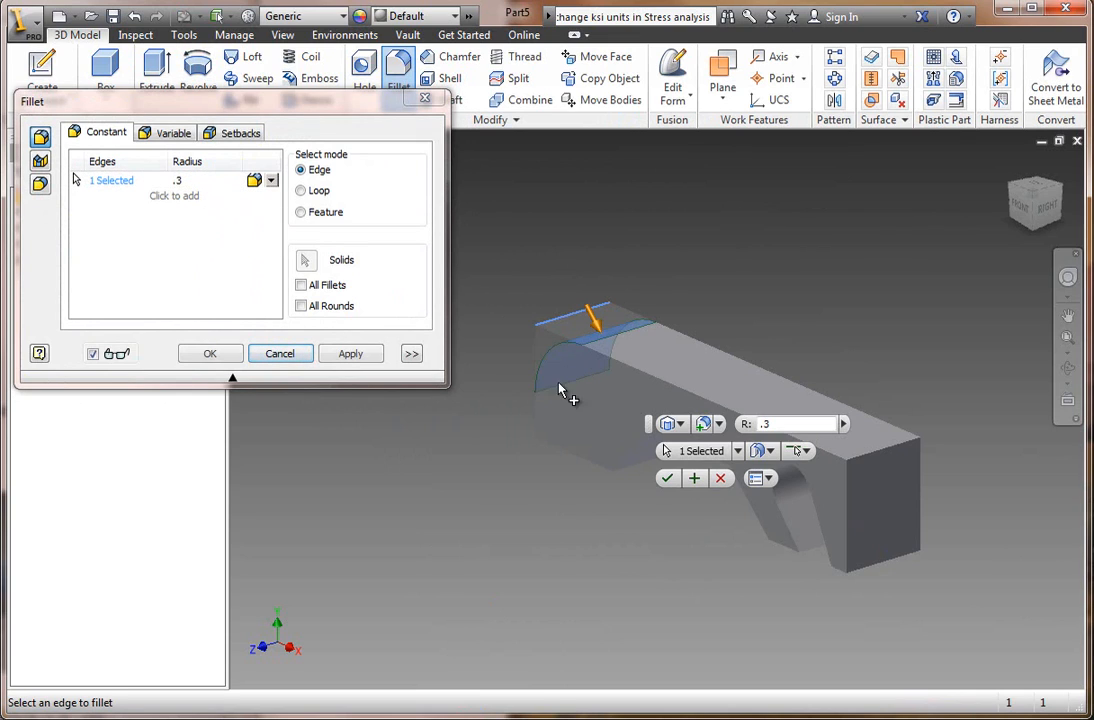
left_click(563, 433)
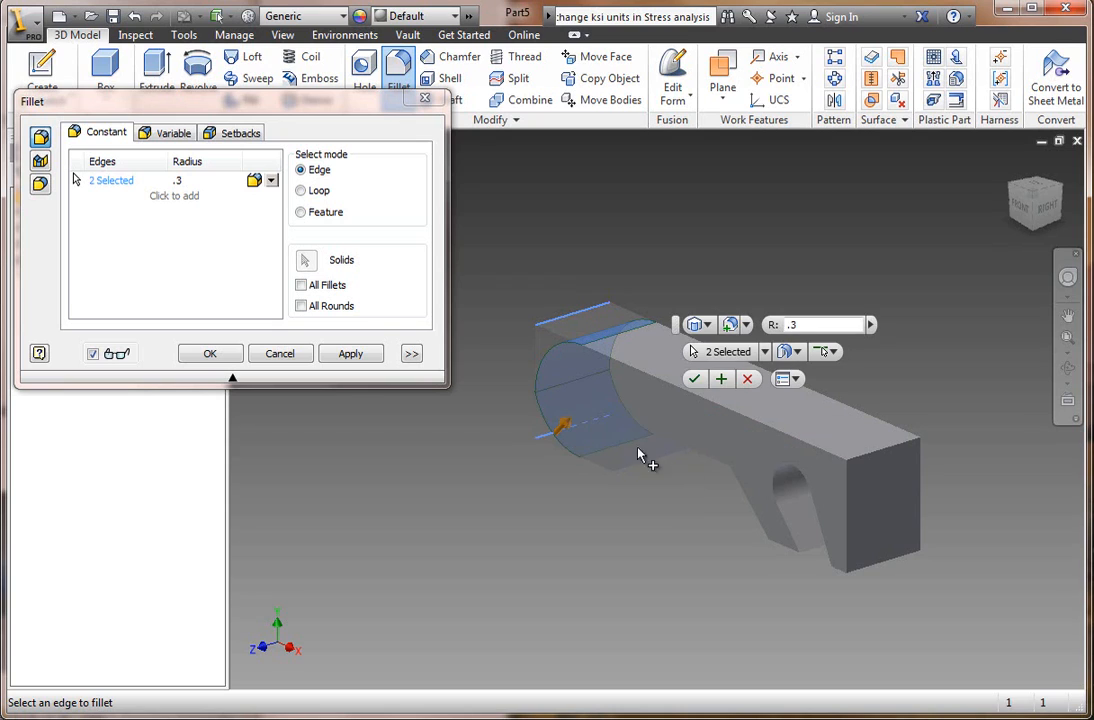
left_click(894, 451)
left_click(746, 465)
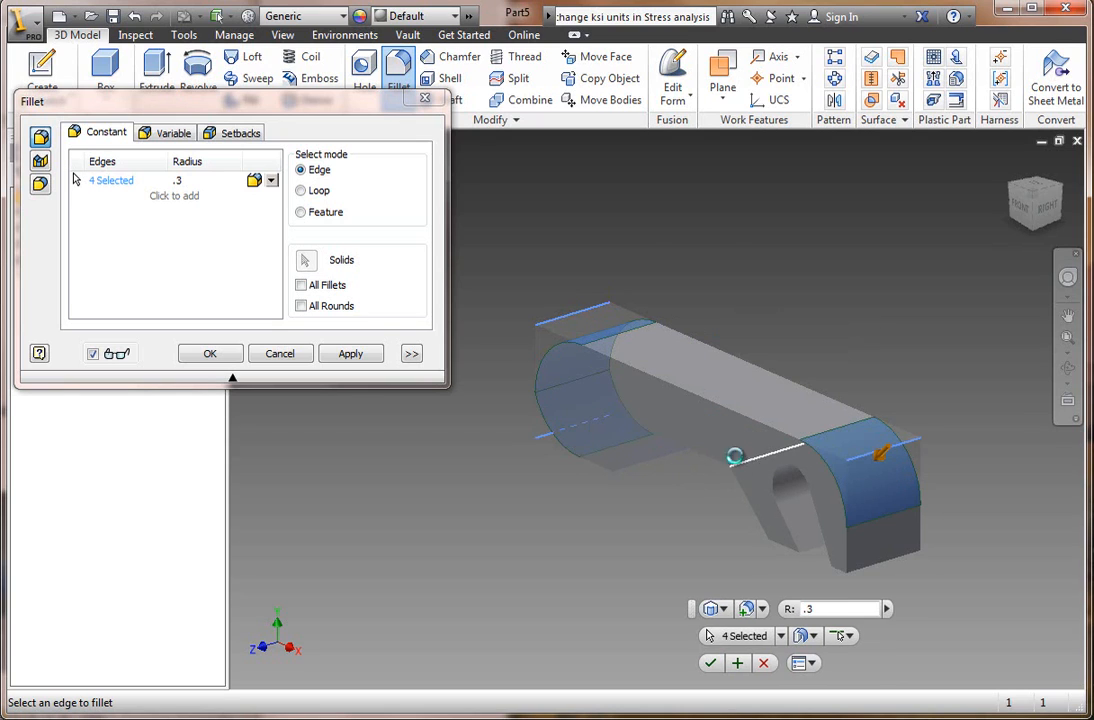
left_click(670, 433)
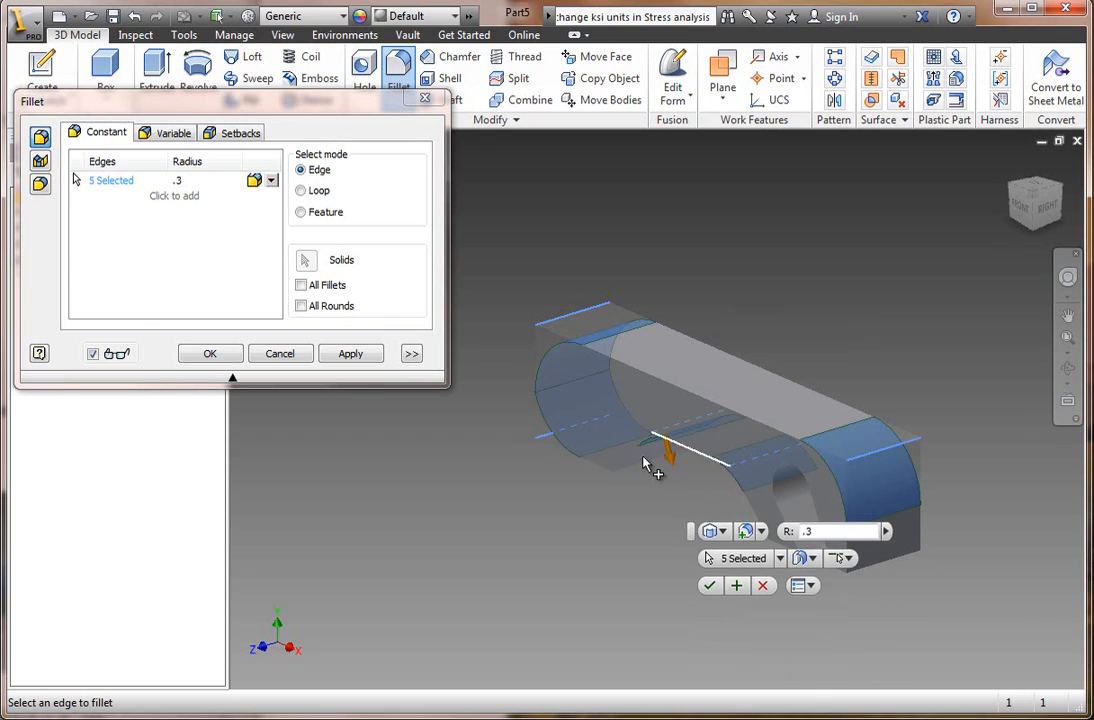
left_click(635, 476)
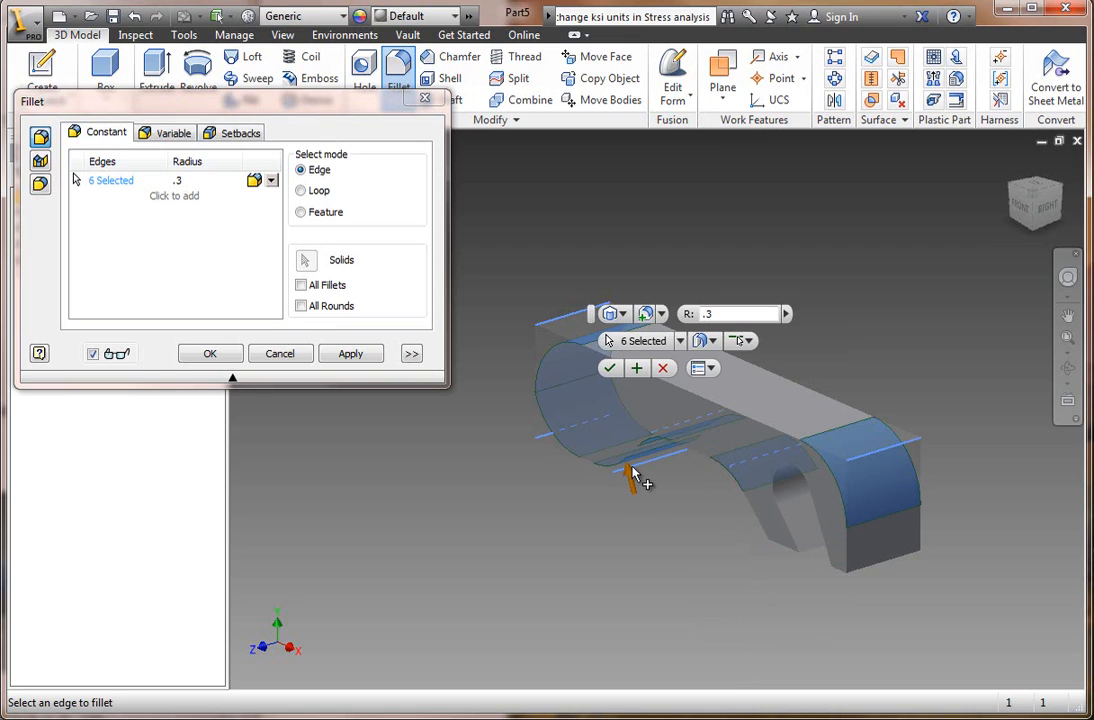
left_click(777, 538)
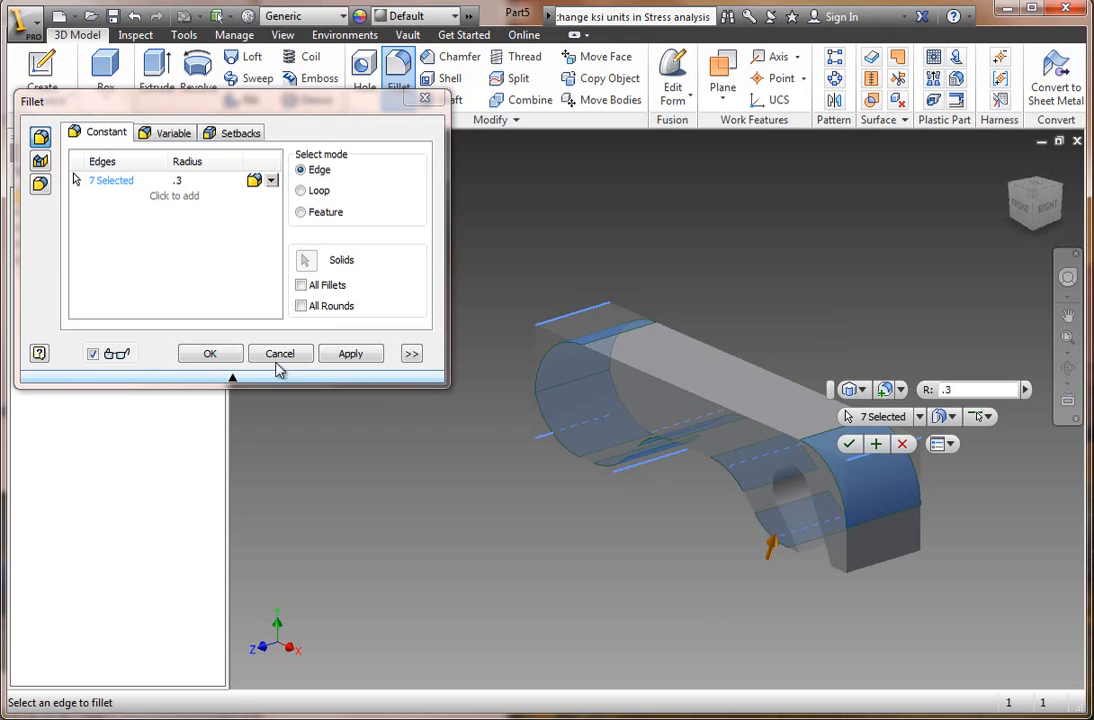
left_click(350, 354)
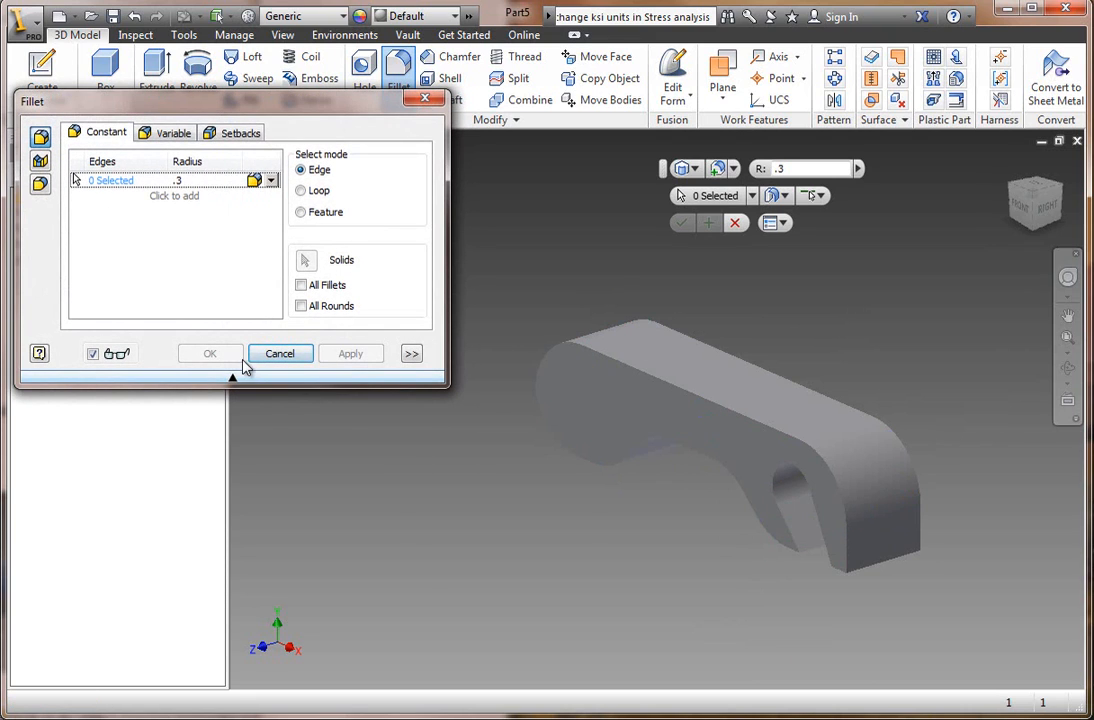
Fillet the outer and underside contour edges of both the front and back faces with a 0.1 in radius.
left_click(178, 180)
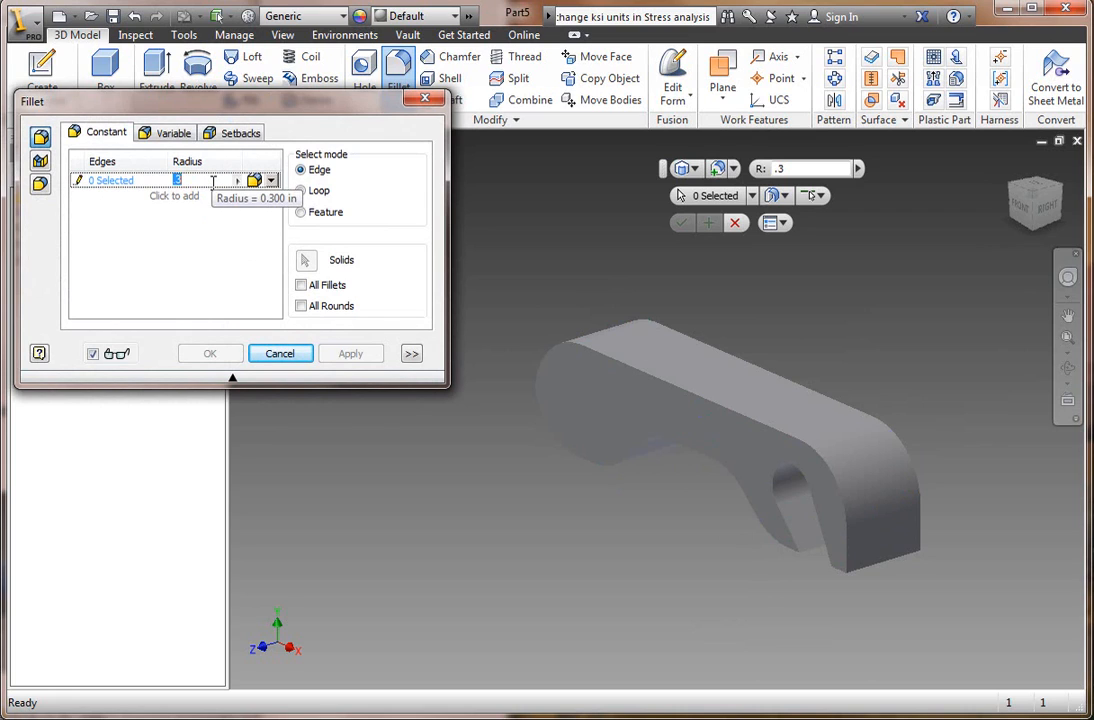
key("BackSpace")
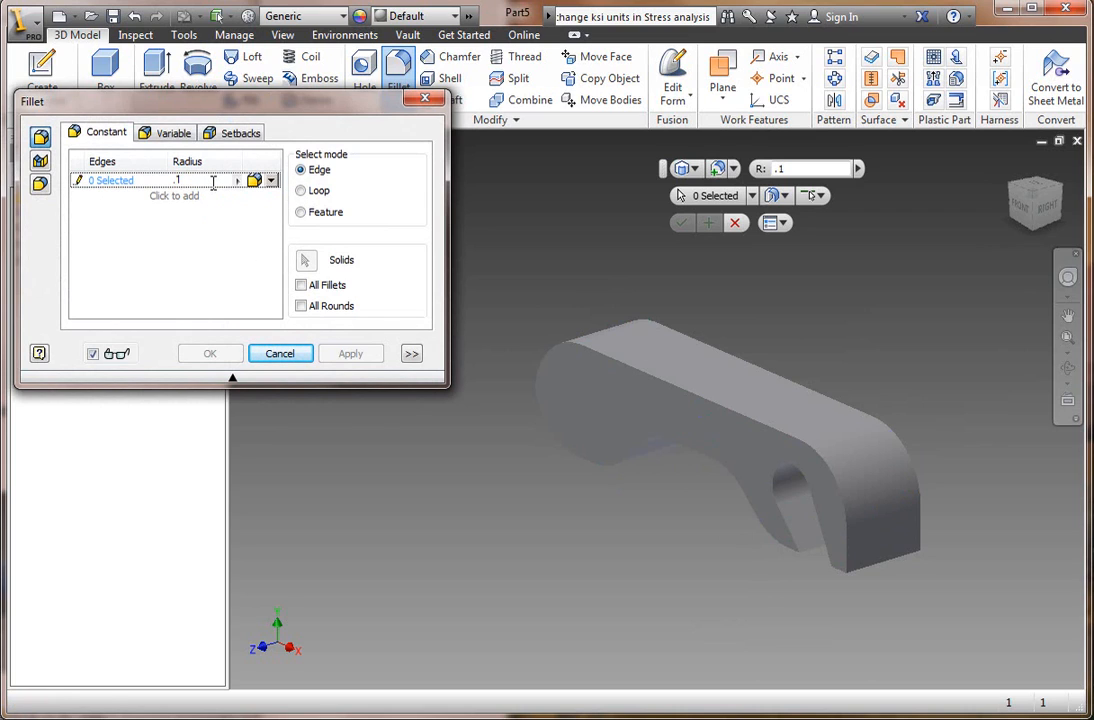
left_click(790, 438)
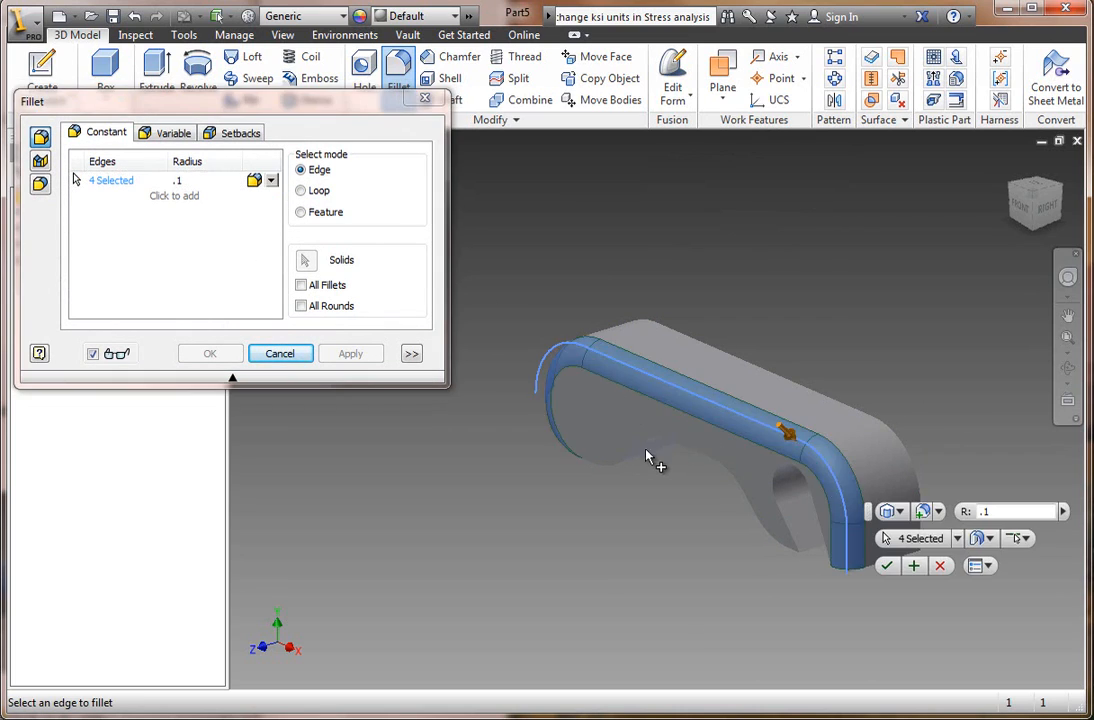
left_click(628, 476)
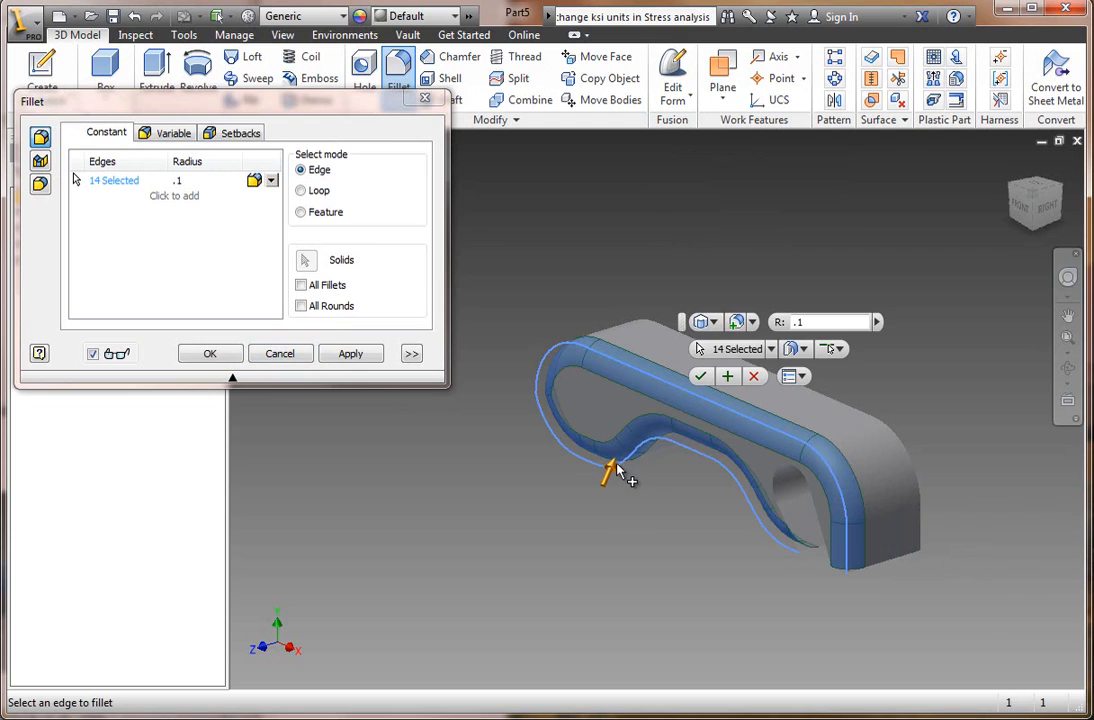
left_click(828, 410)
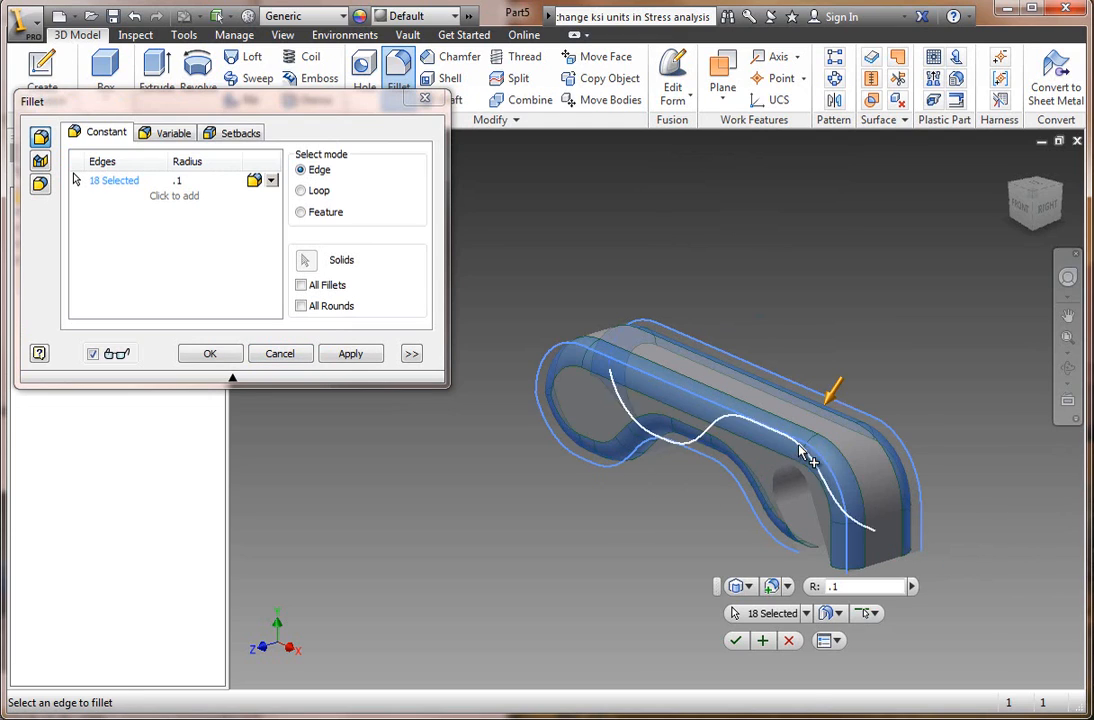
left_click(740, 425)
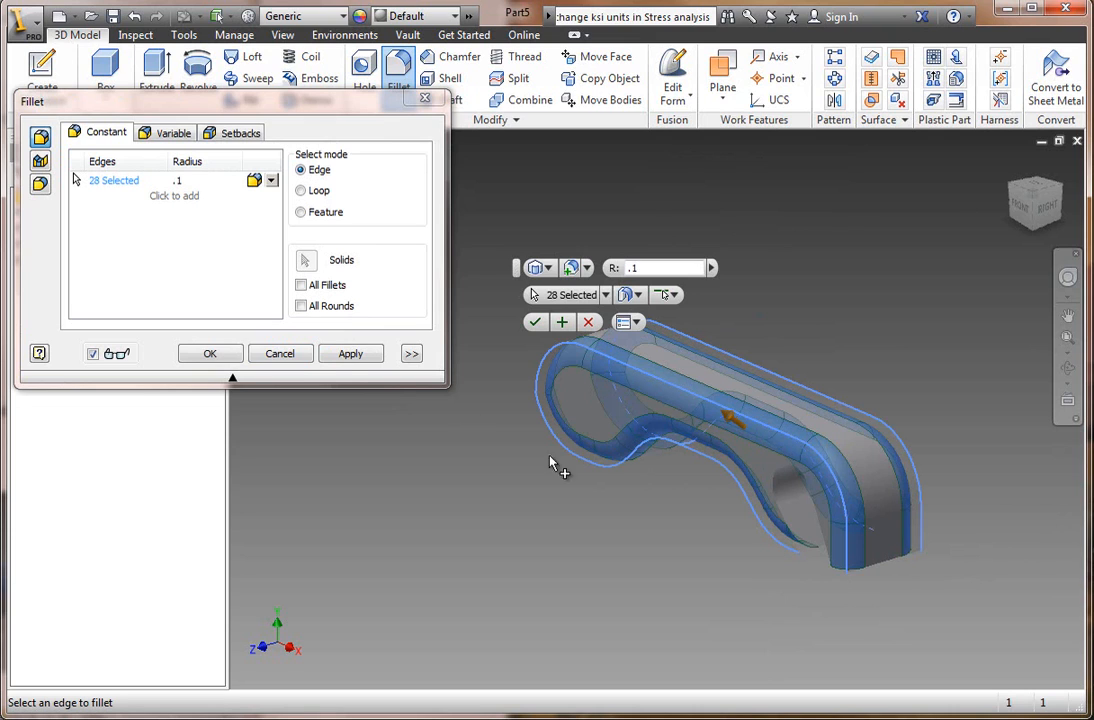
left_click(350, 353)
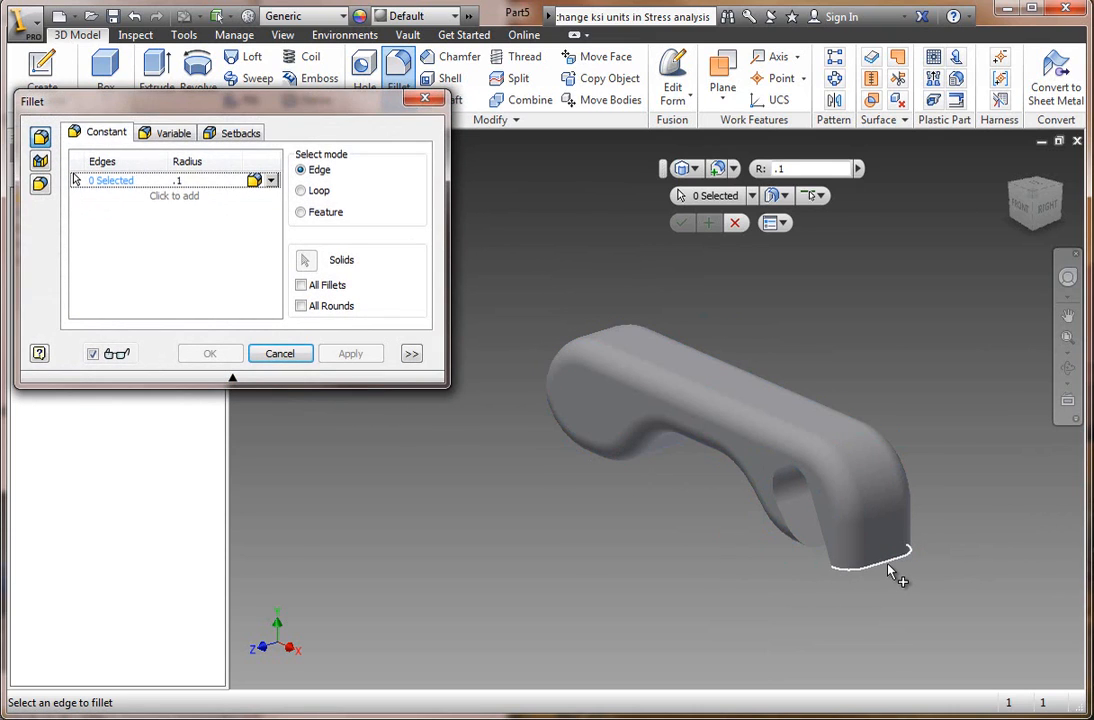
Try to fillet the bottom edge of the part's right end with a 0.05 in radius.
left_click(890, 568)
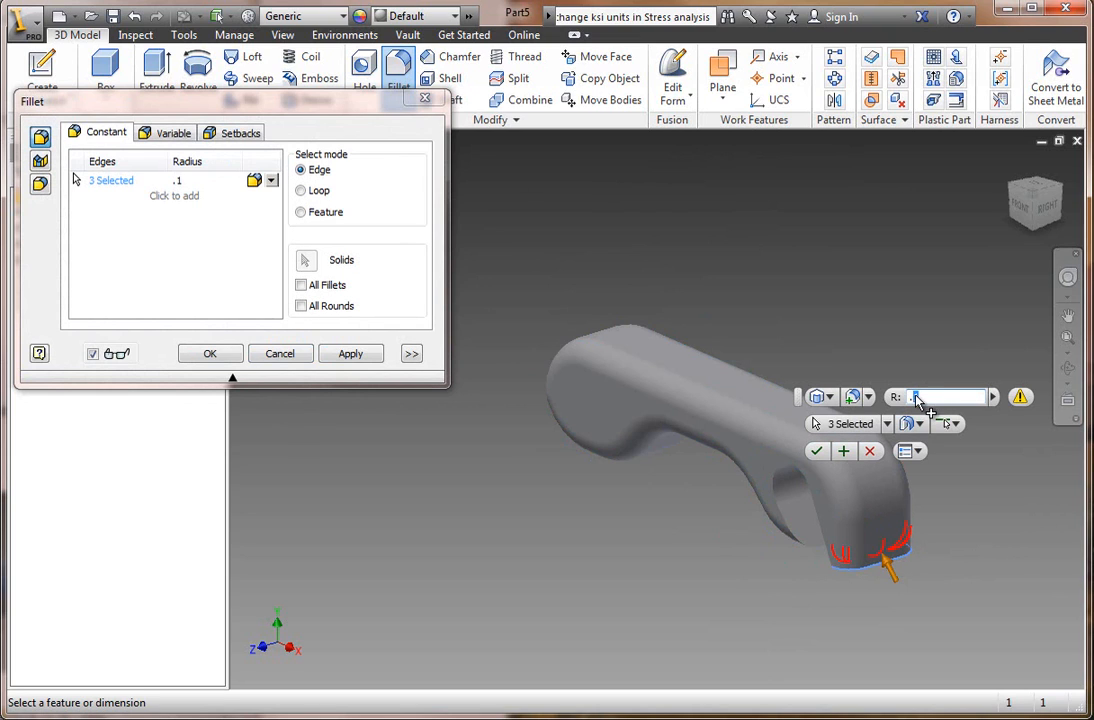
type(".05")
key("Return")
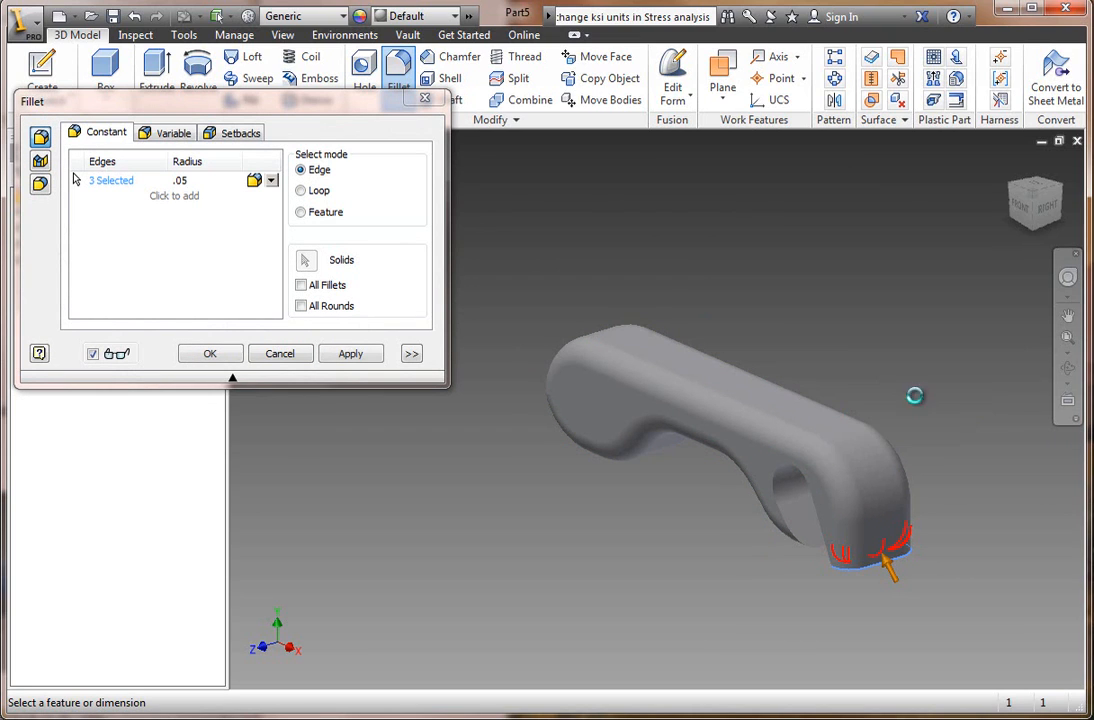
left_click(322, 172)
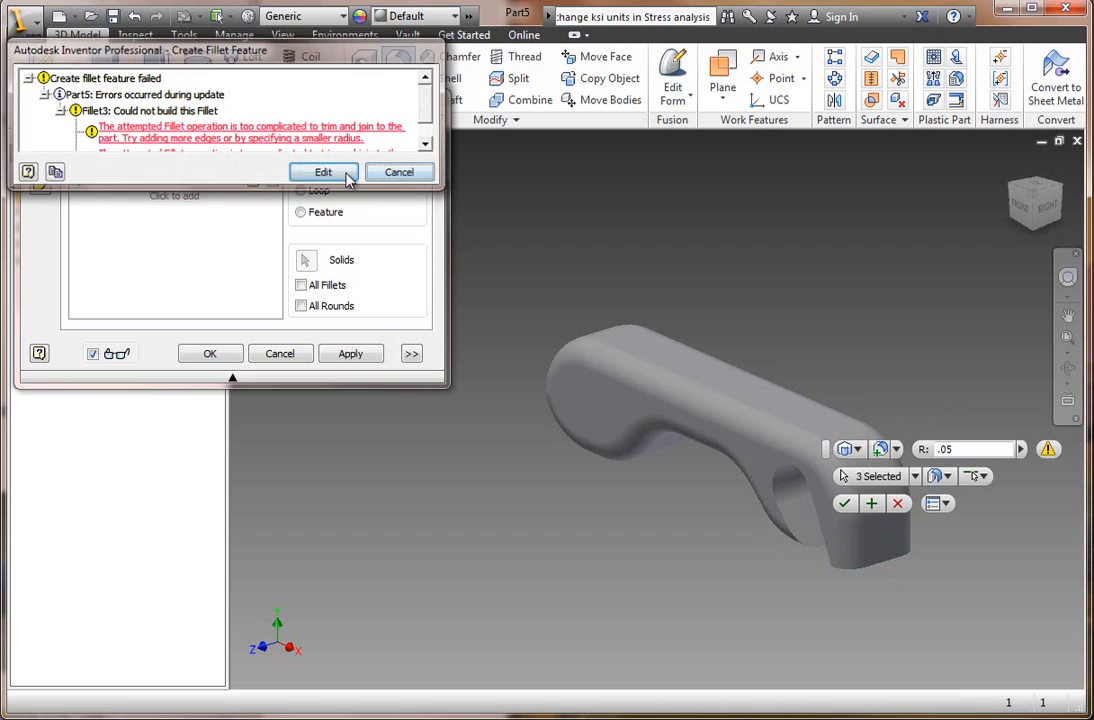
left_click(281, 355)
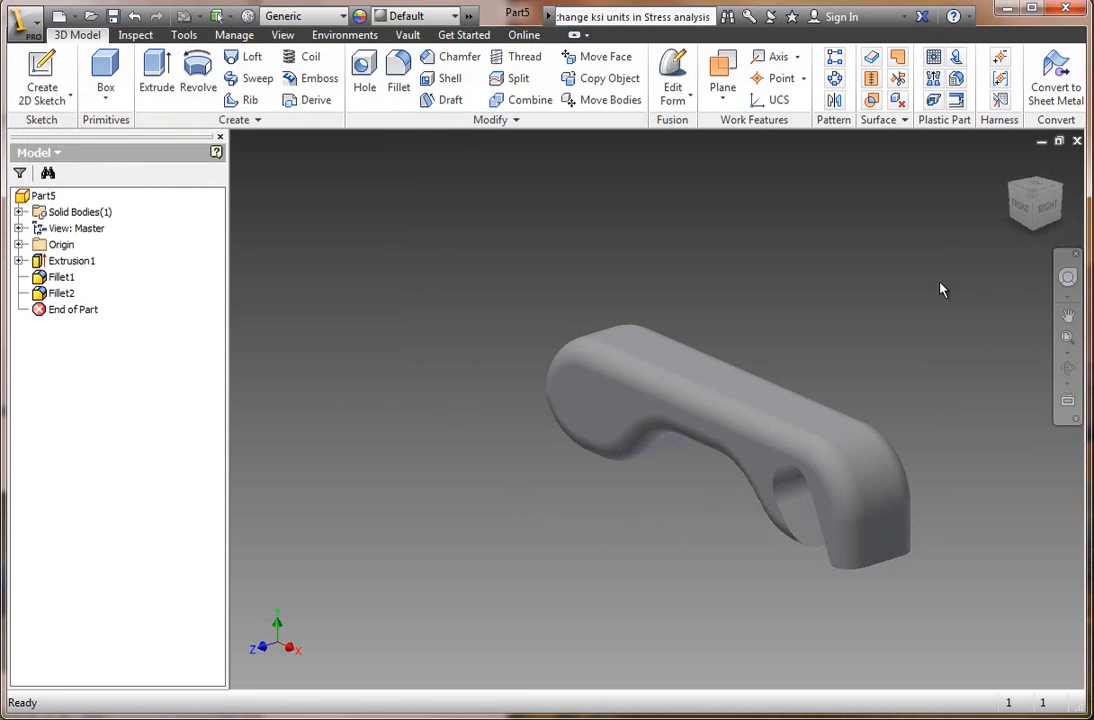
Start a sketch on the part's front face and draw a circle about 0.14 in across in the rounded left end.
left_click(594, 412)
left_click(664, 391)
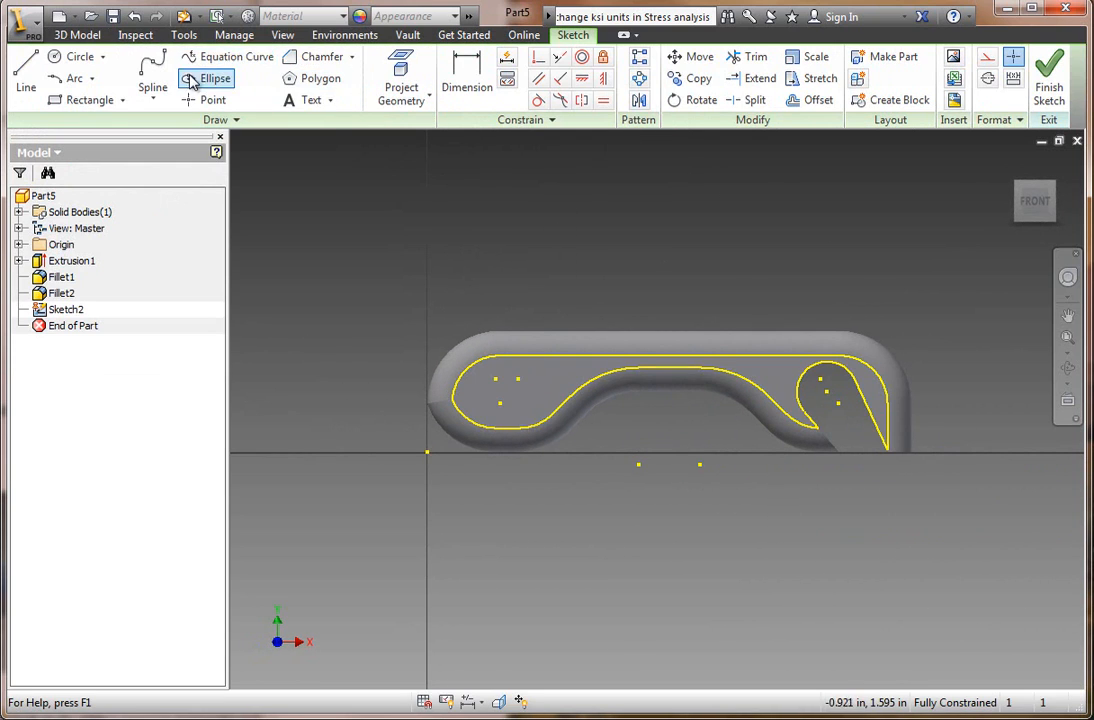
left_click(78, 60)
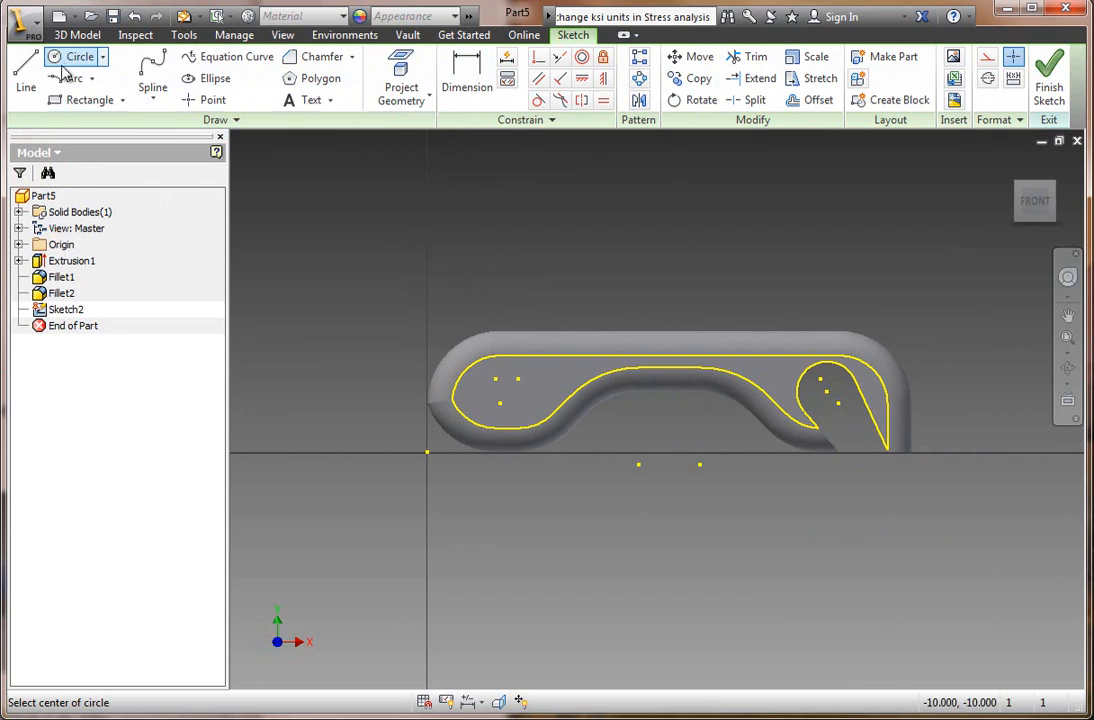
left_click(507, 390)
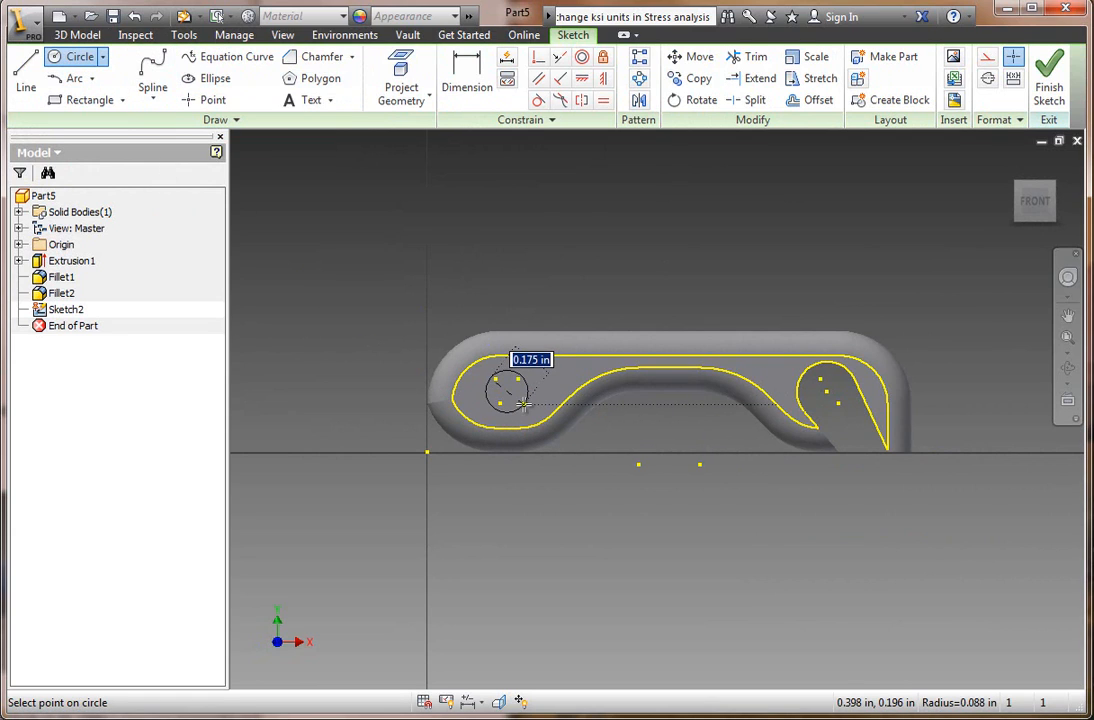
left_click(519, 399)
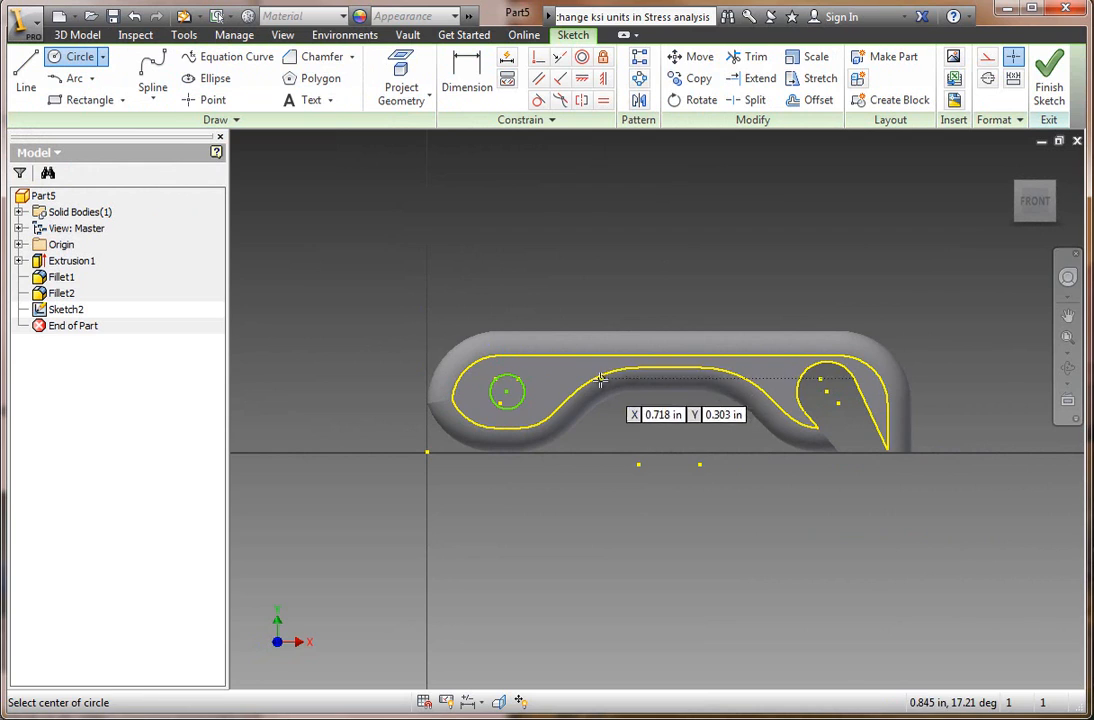
Dimension the circle in the rounded left end and set its diameter to 0.125 in.
left_click(466, 80)
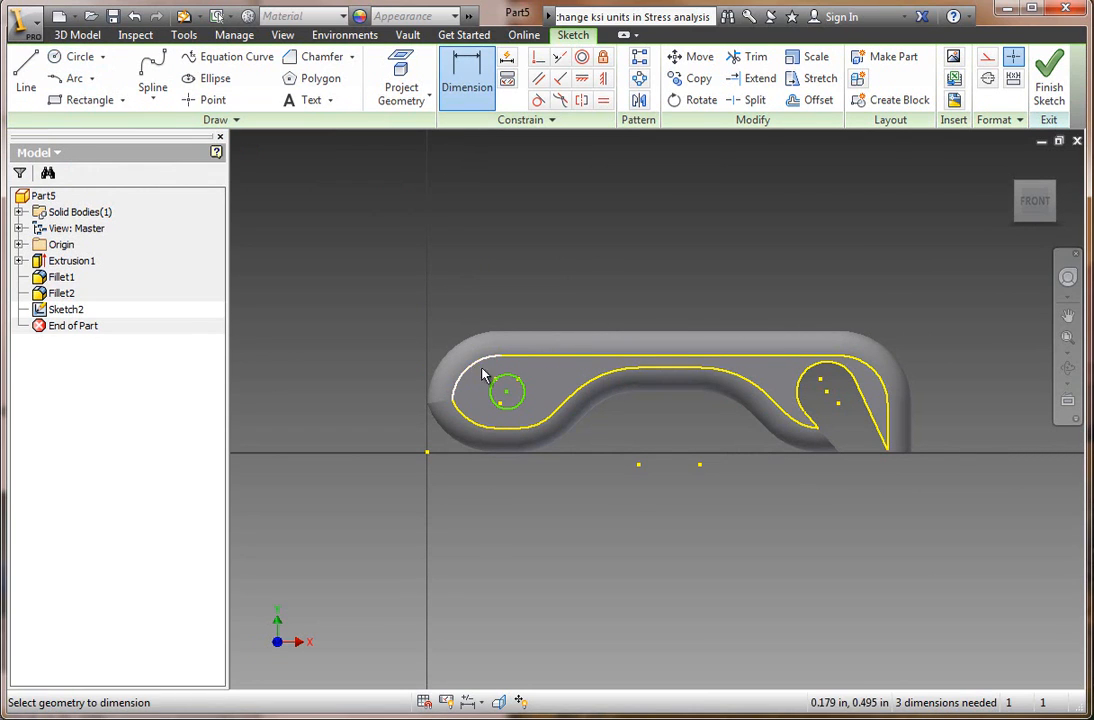
left_click(493, 397)
left_click(410, 318)
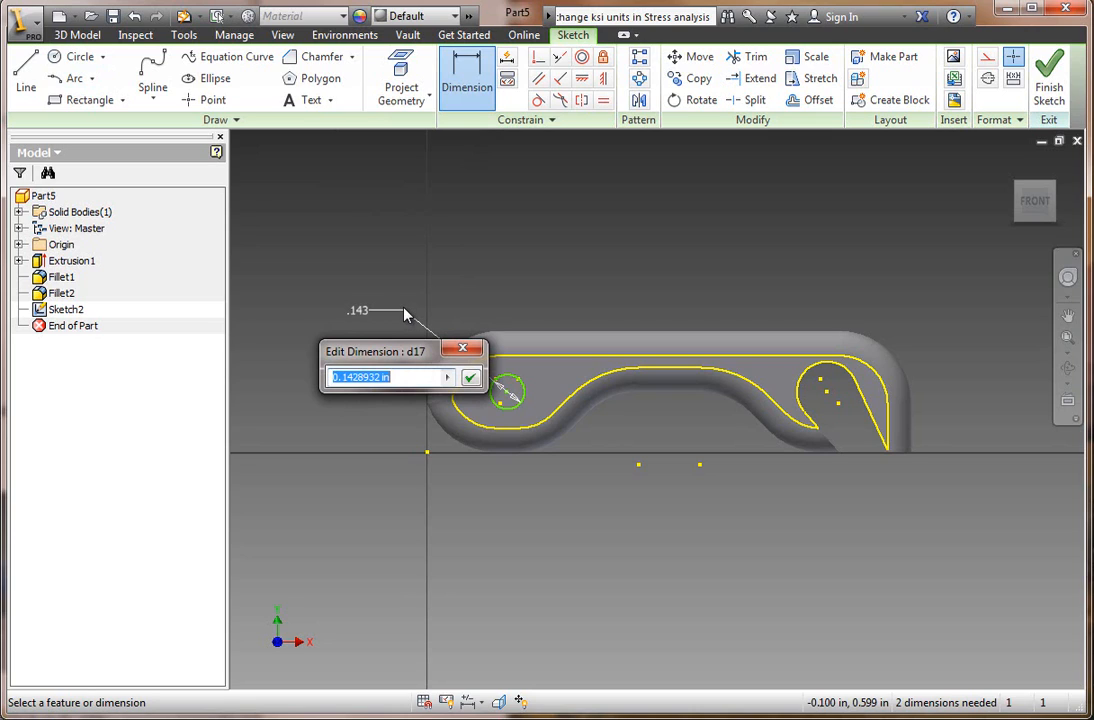
type(".125")
key("Return")
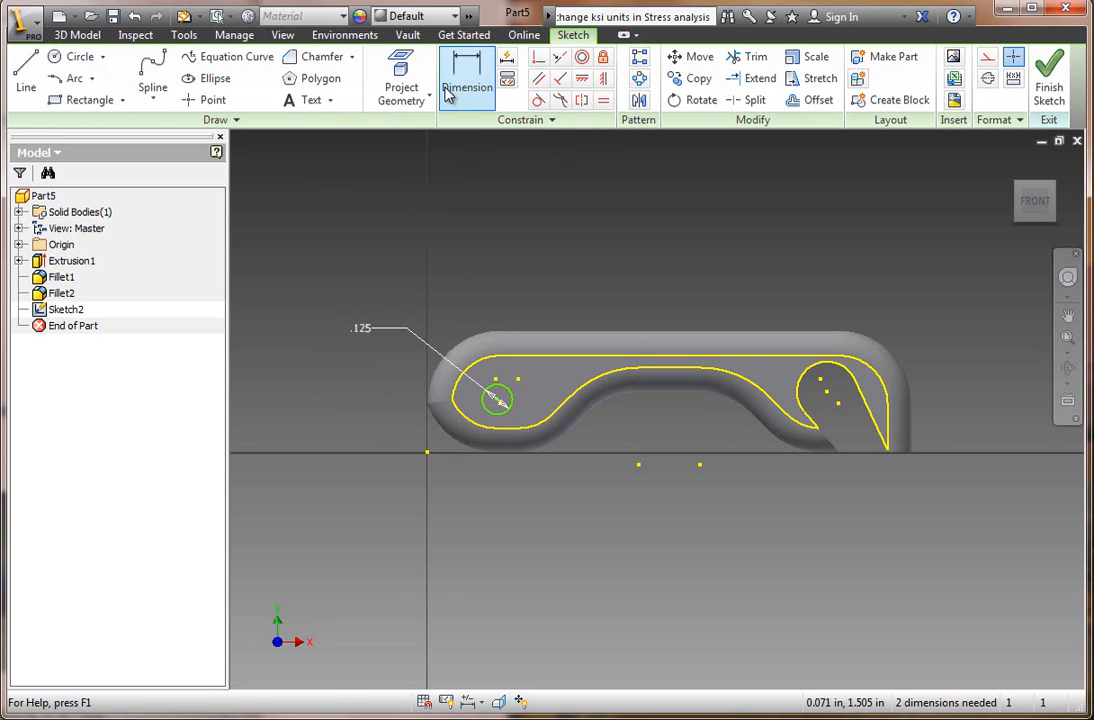
Extrude the 0.125 in circle as a cut into the part with the extents set to All.
left_click(77, 34)
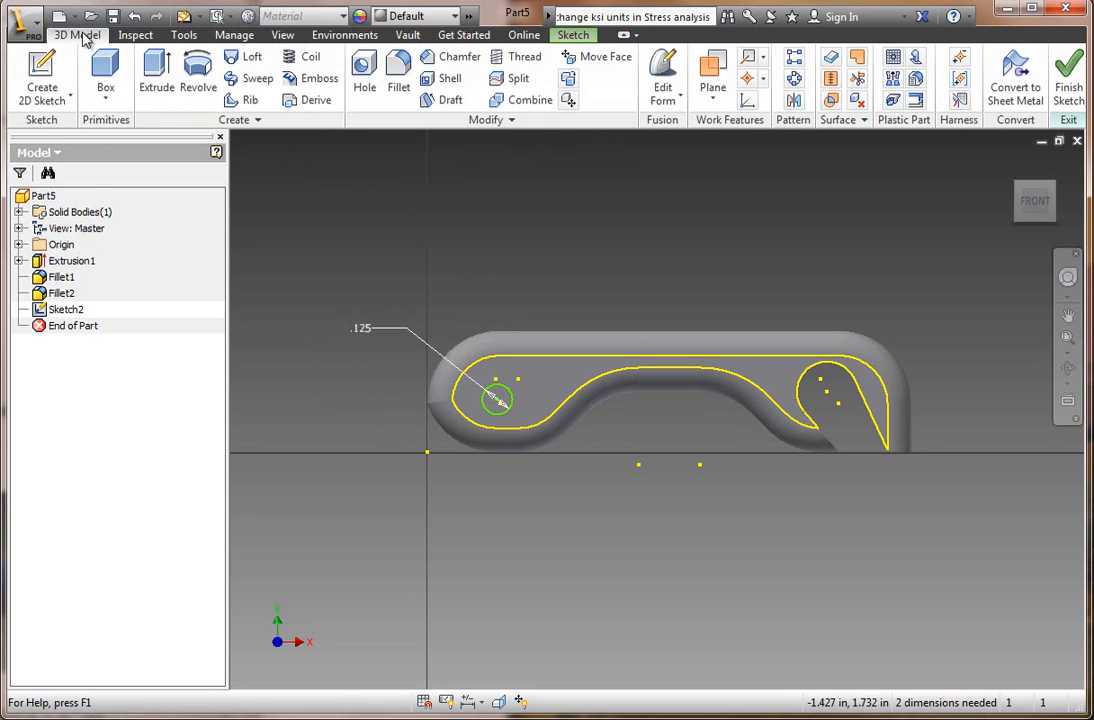
left_click(160, 84)
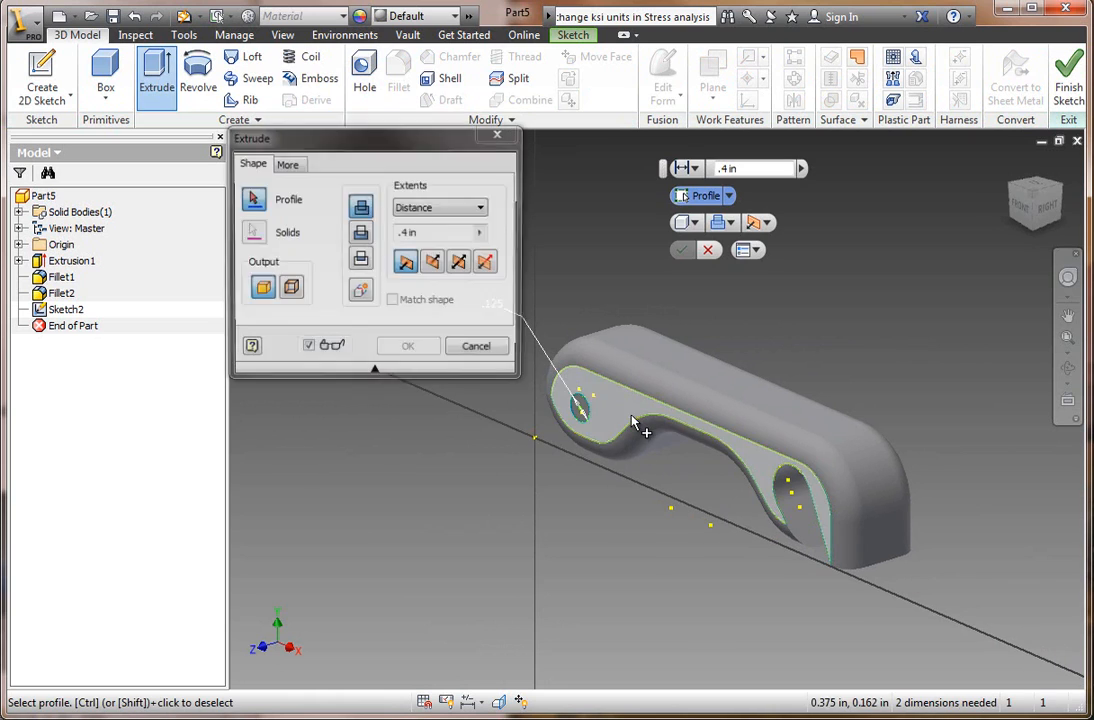
left_click(584, 407)
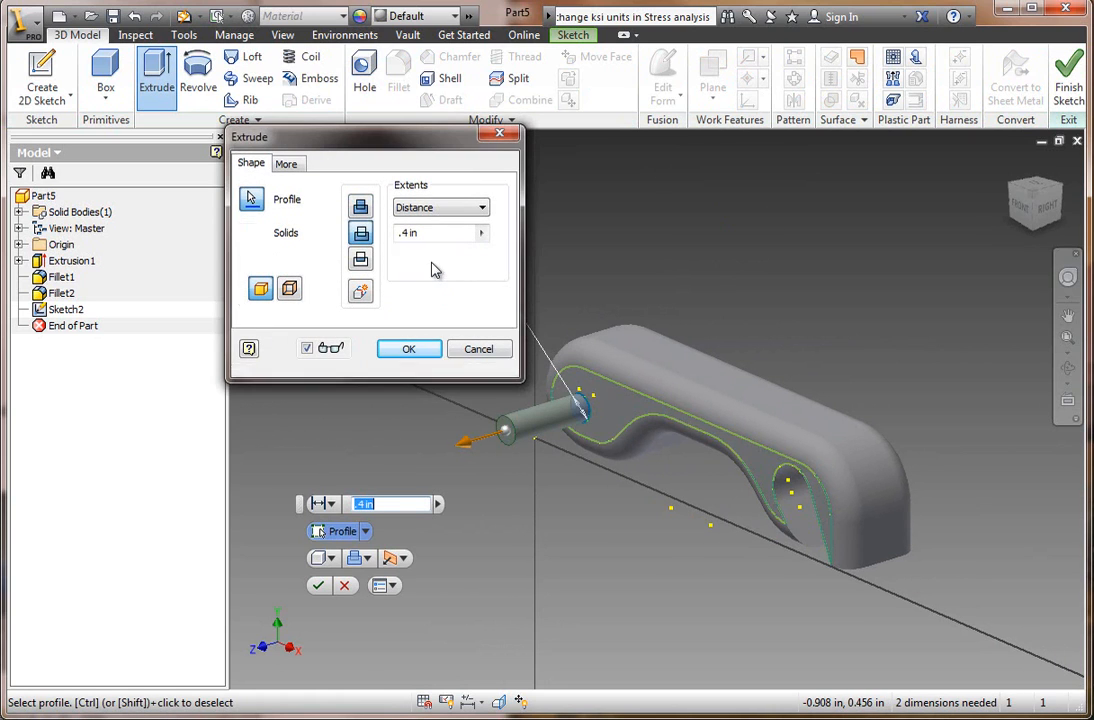
left_click(433, 263)
left_click(478, 208)
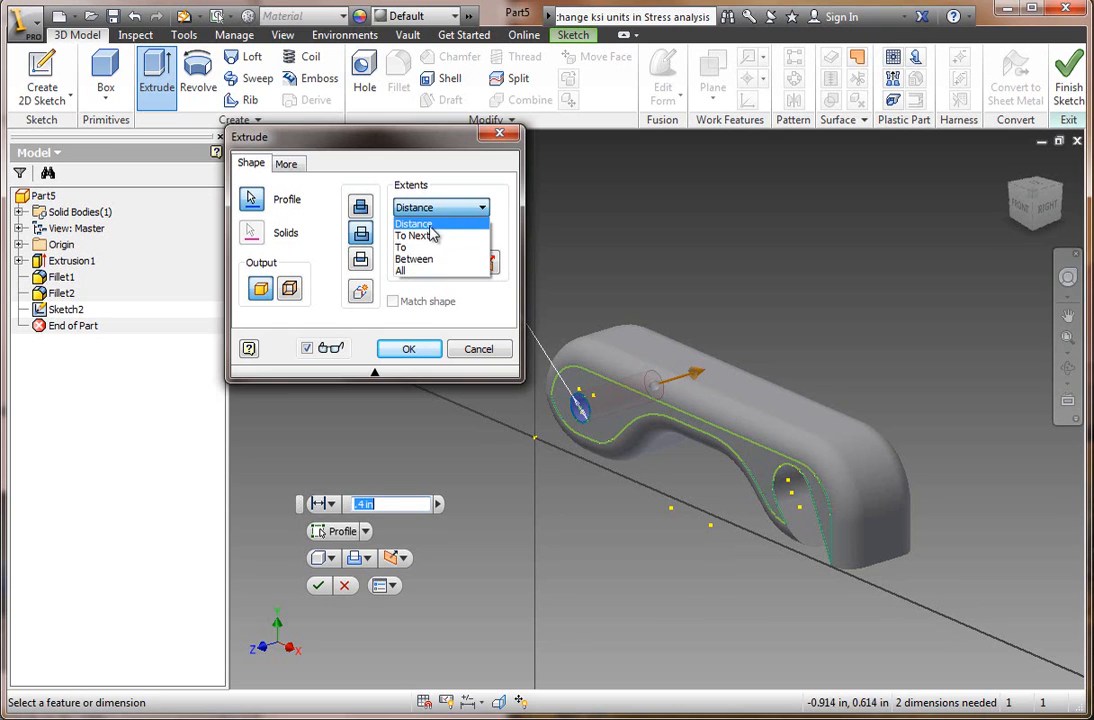
left_click(419, 271)
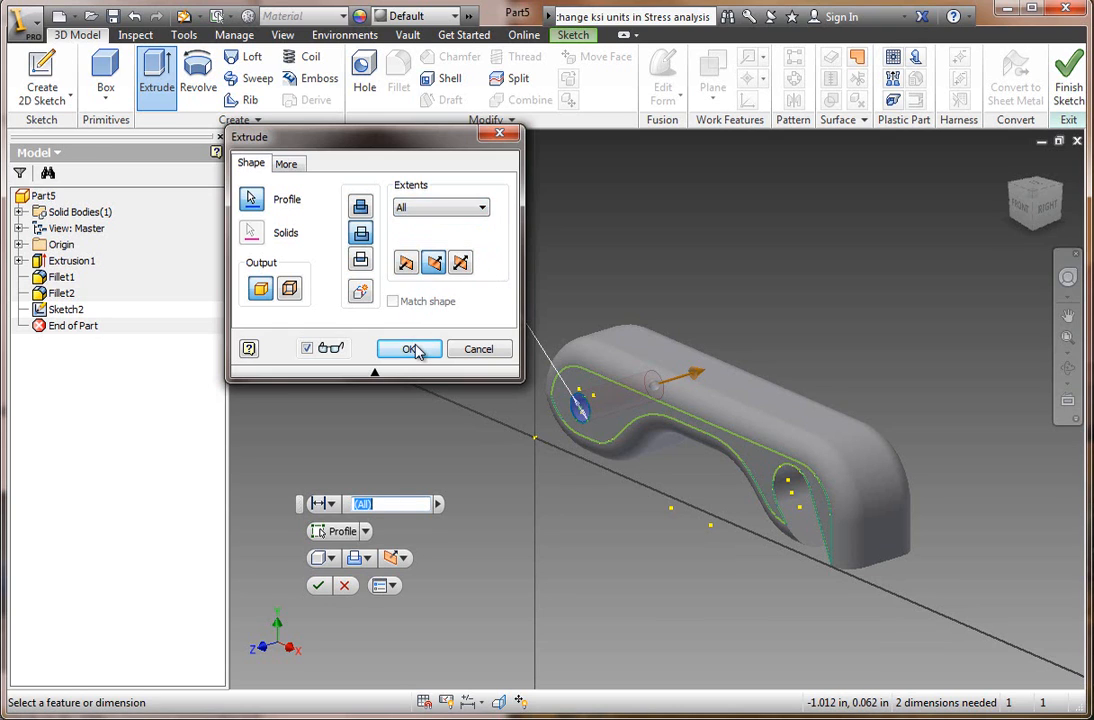
left_click(415, 348)
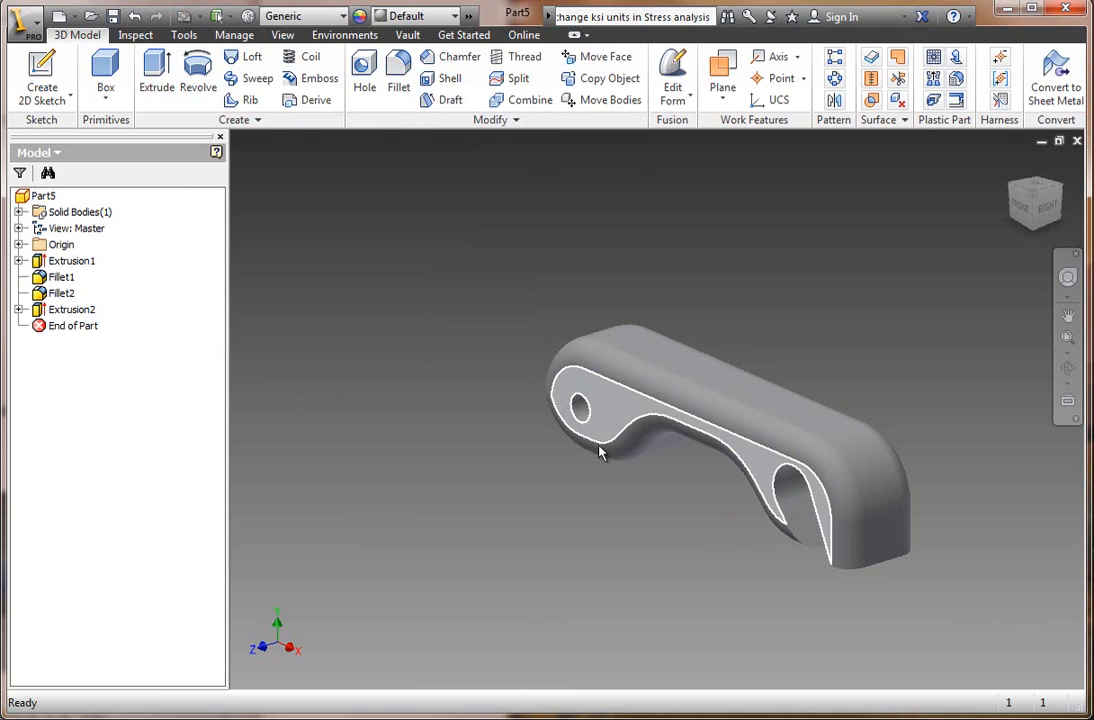
Turn on shadows and reflections and change the visual style so the shaded model displays its edges.
left_click(282, 35)
left_click(272, 82)
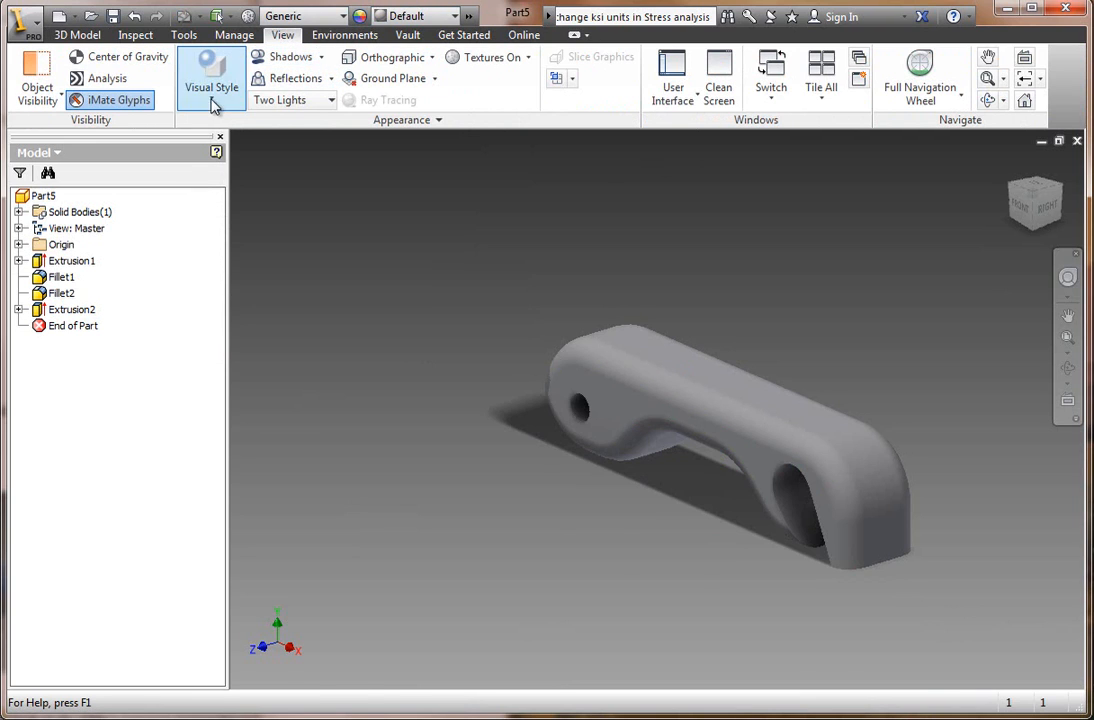
left_click(213, 98)
left_click(190, 275)
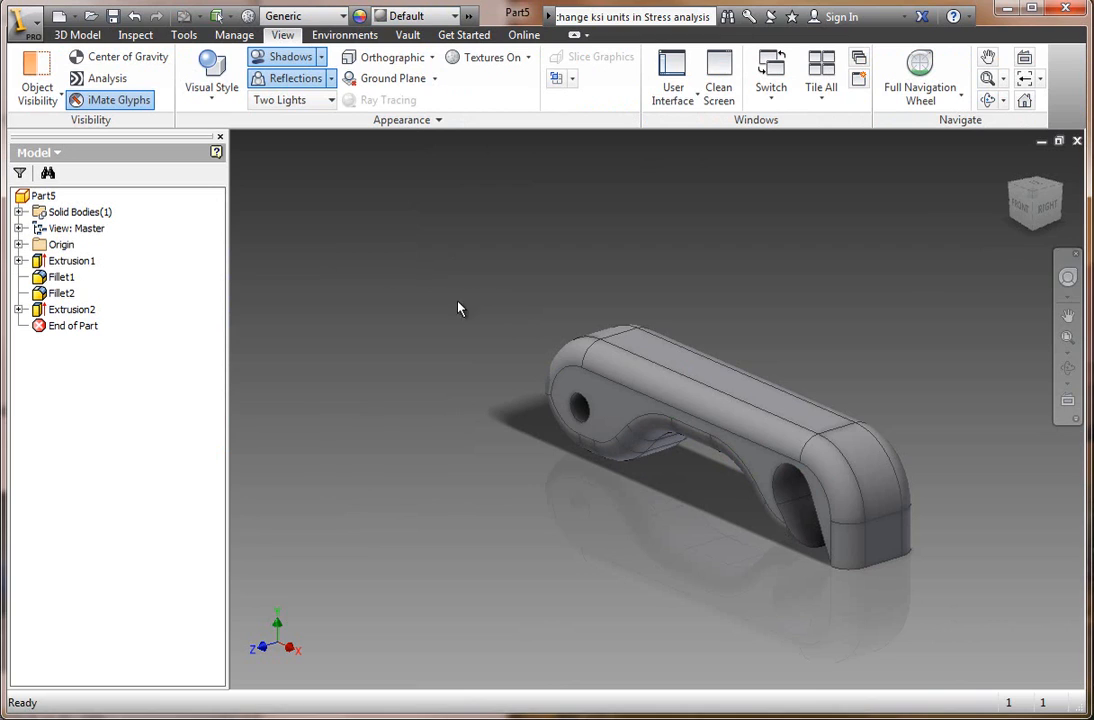
scroll(668, 462, "up", 5)
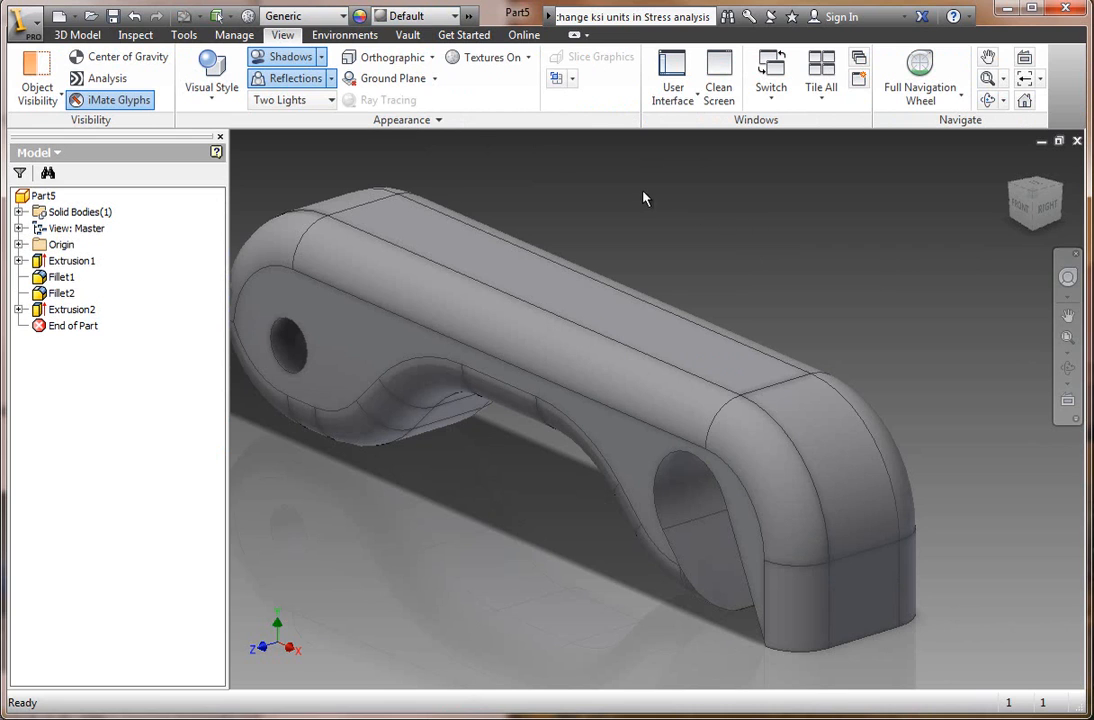
Save the part to the Desktop as E7.
left_click(113, 16)
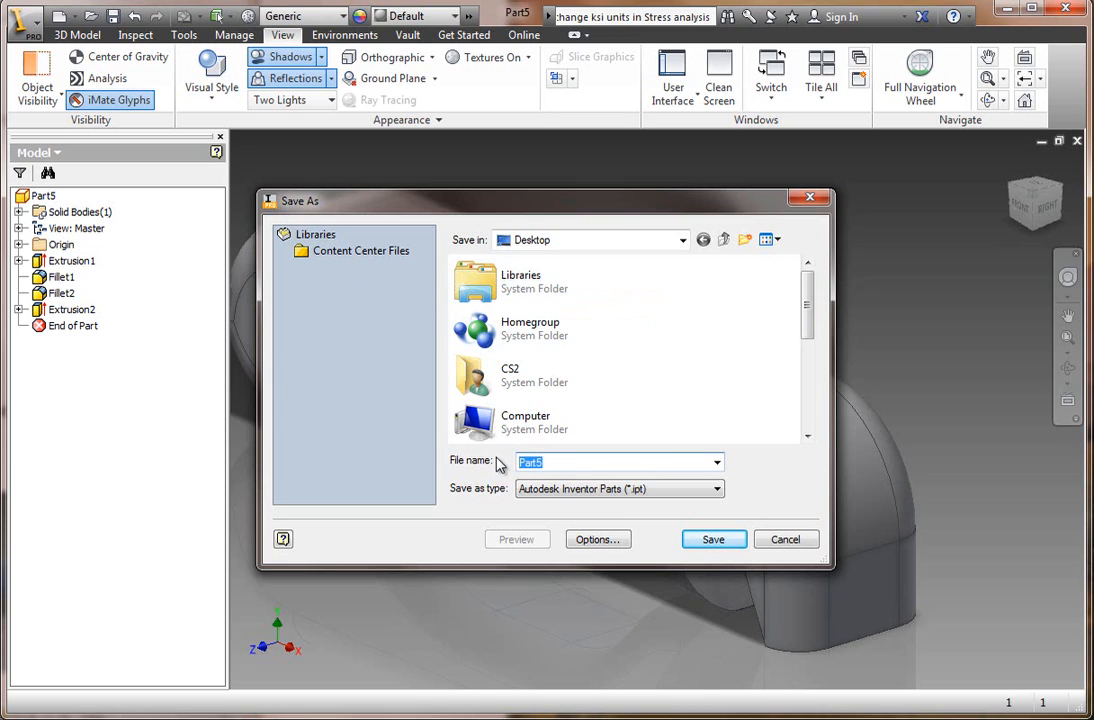
type("E7")
left_click(718, 540)
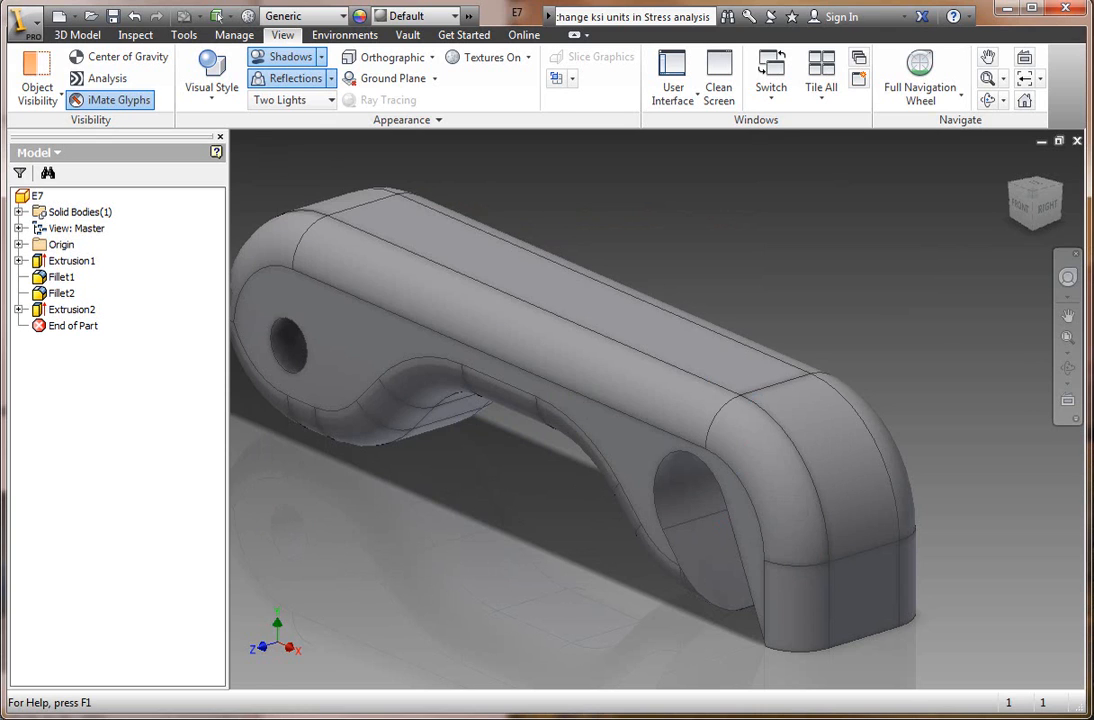
Switch to the Word instructions and read the steps for stress analysis, creating a simulation and the fixed constraint.
left_click_drag(0, 0, 613, 21)
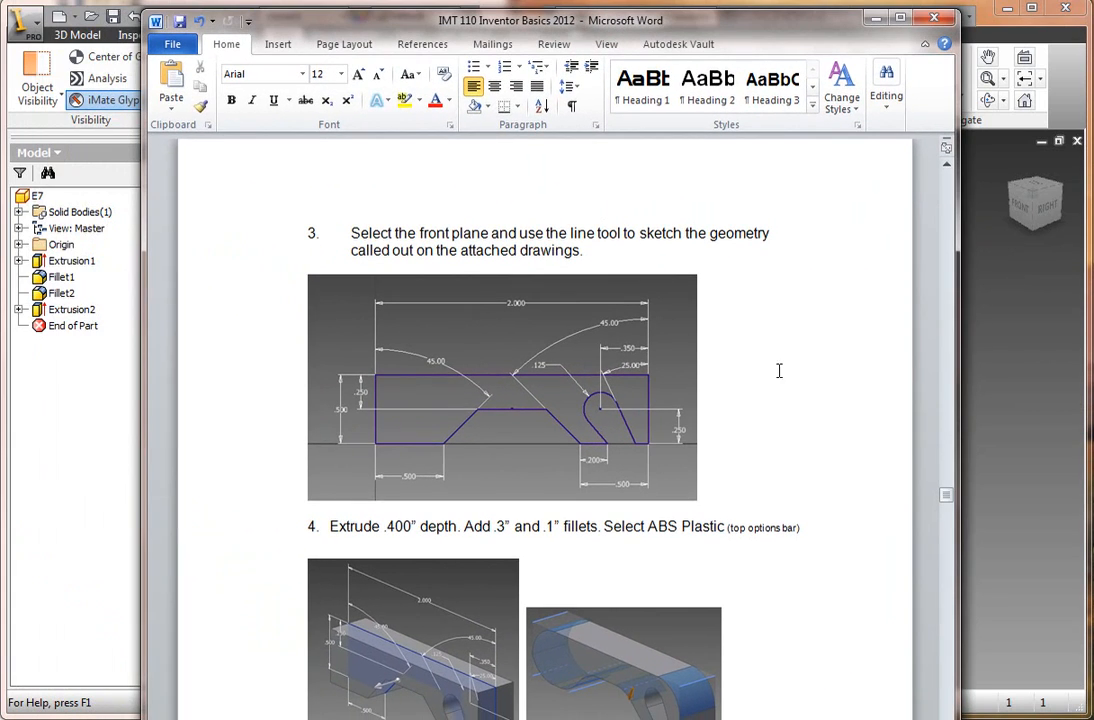
left_click_drag(948, 503, 950, 510)
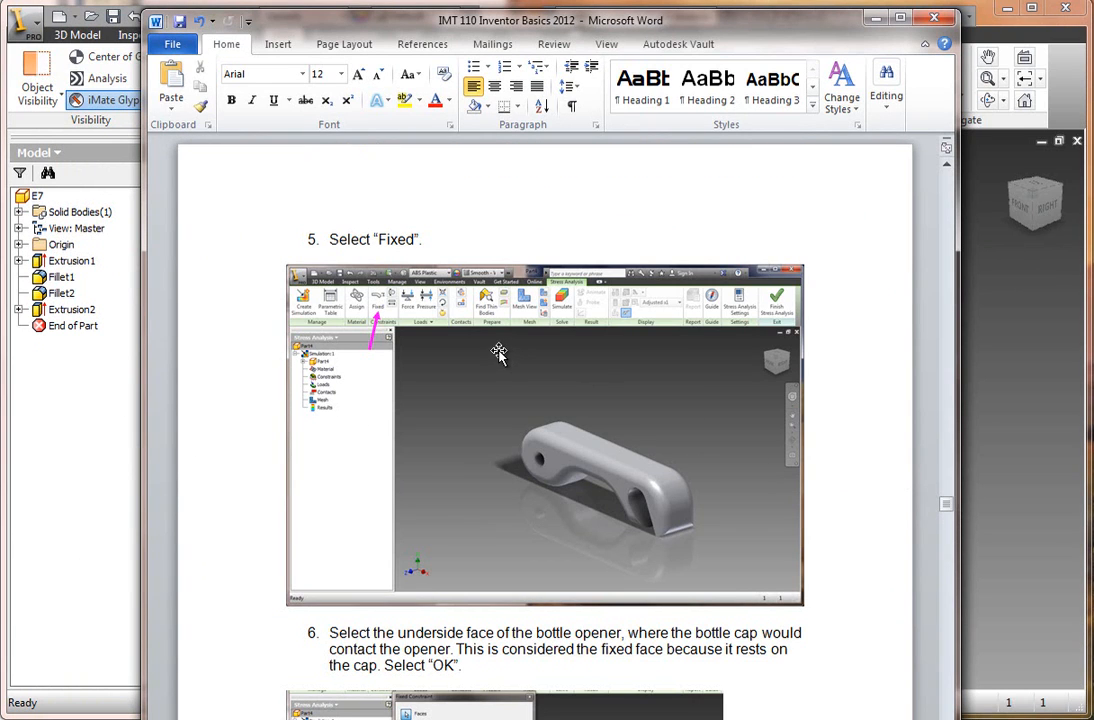
scroll(500, 352, "up", 1)
scroll(500, 351, "up", 8)
scroll(507, 368, "up", 5)
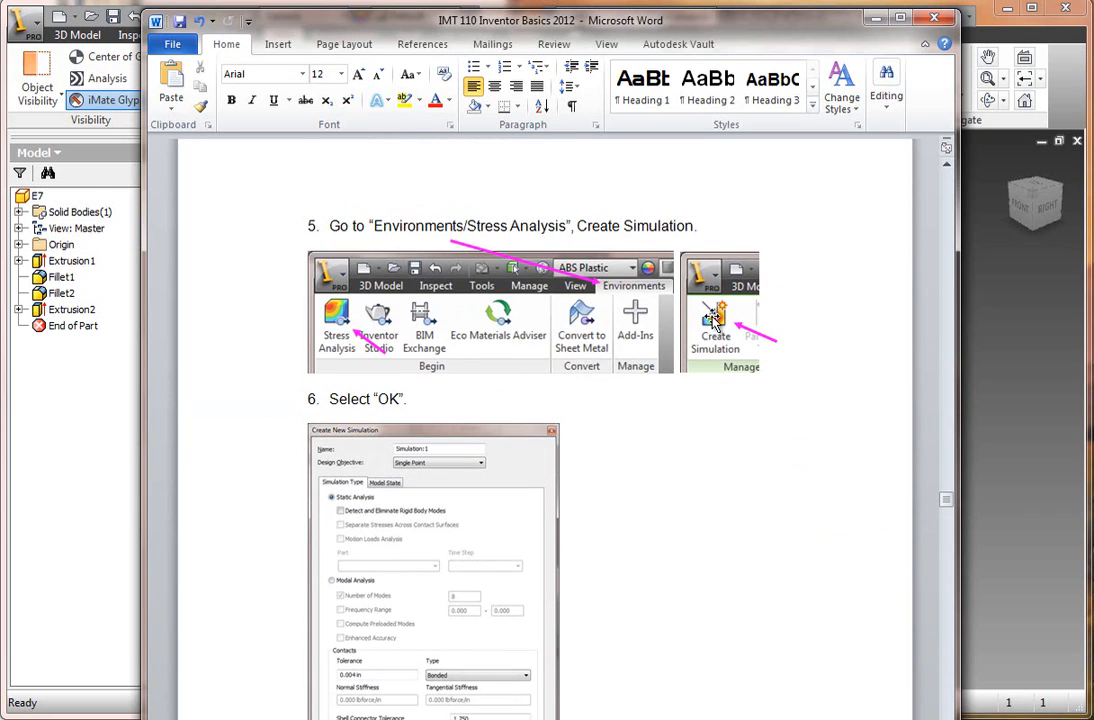
Return to Inventor, enter the Stress Analysis environment and create a Single Point, Static Analysis simulation with the default settings.
left_click(996, 386)
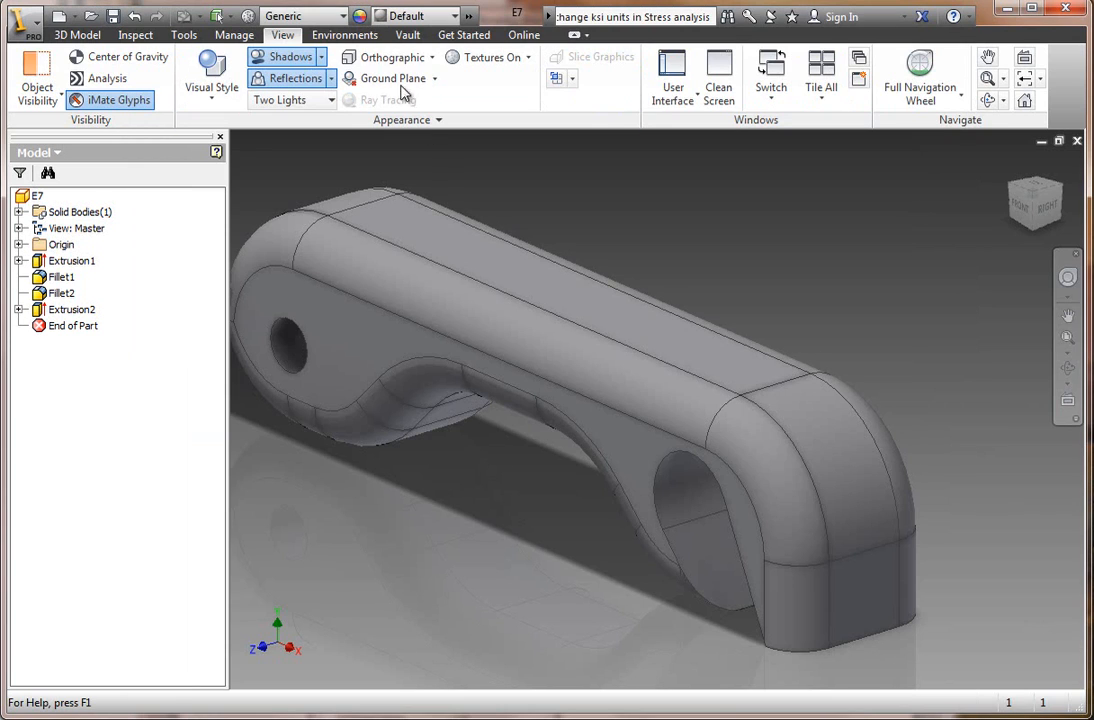
left_click(343, 36)
left_click(27, 92)
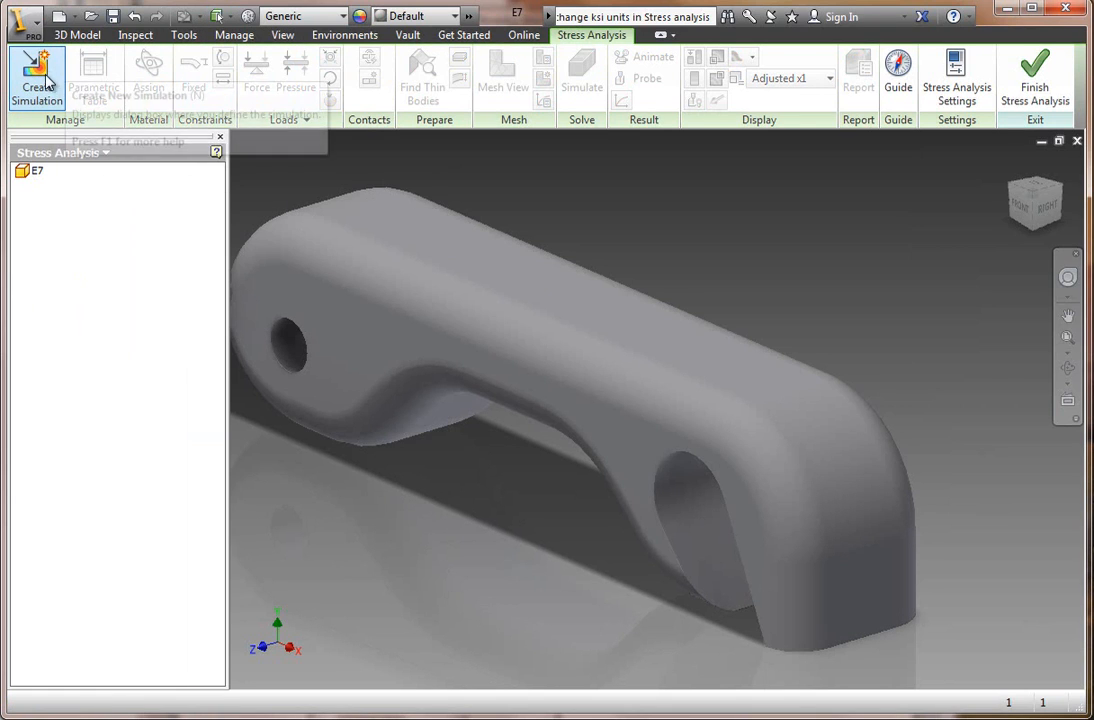
left_click(42, 88)
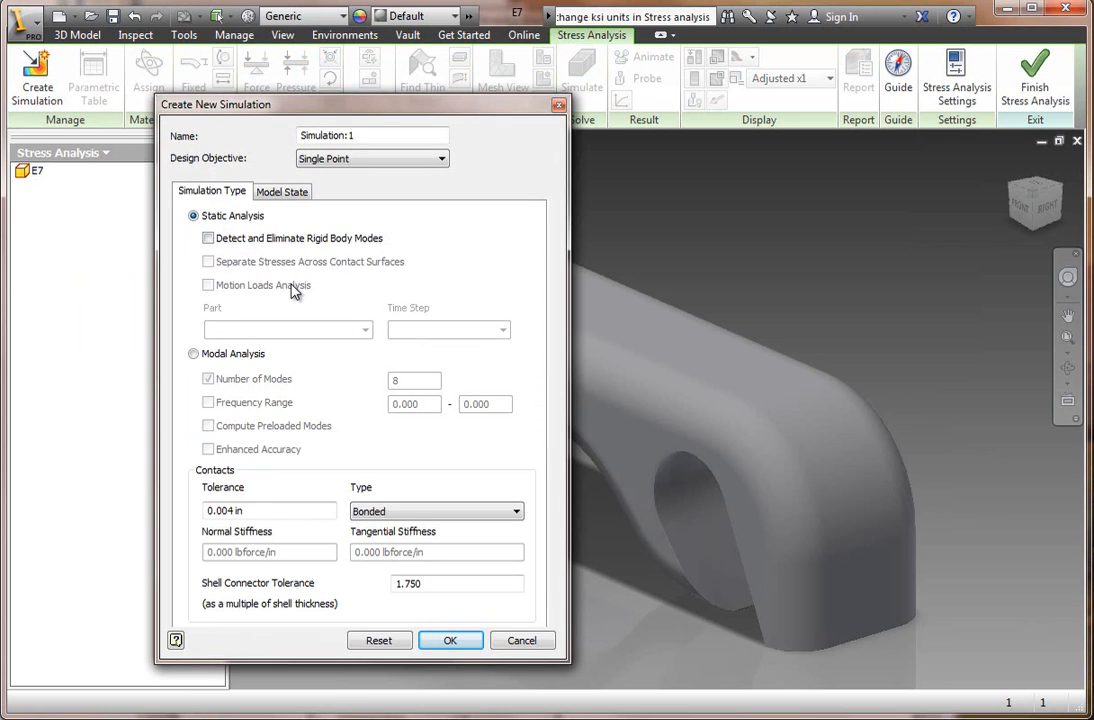
left_click(294, 194)
left_click(225, 192)
left_click(454, 641)
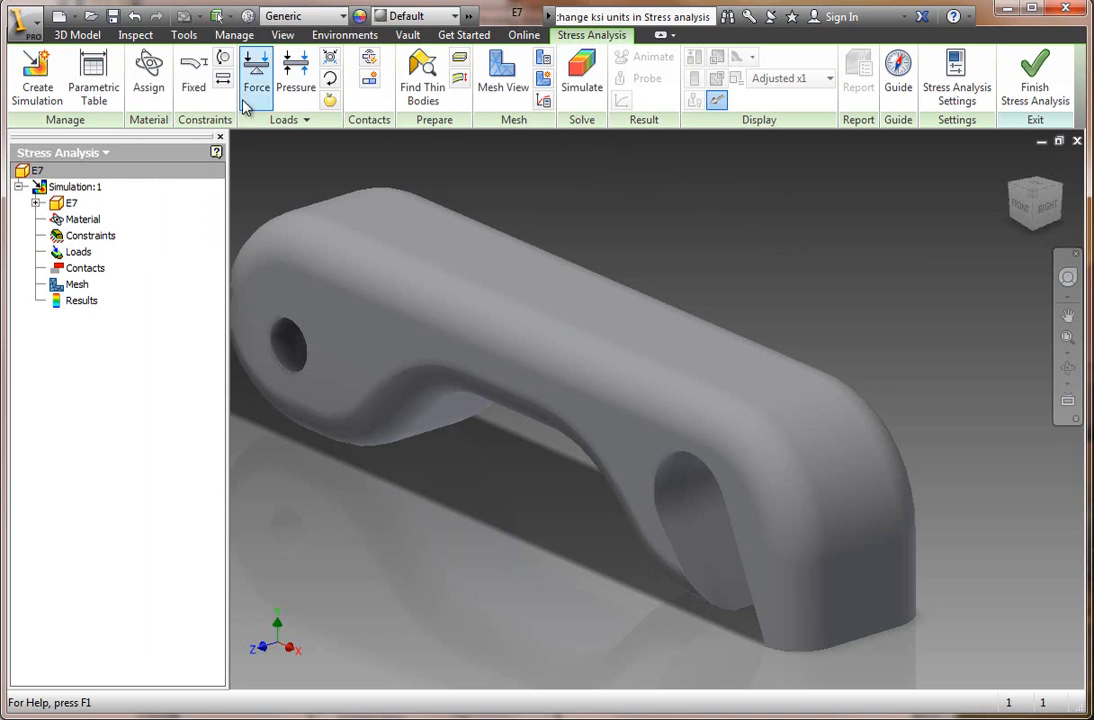
Apply a fixed constraint to the flat sloped inner face of the hook, where the bottle cap makes contact.
left_click(196, 84)
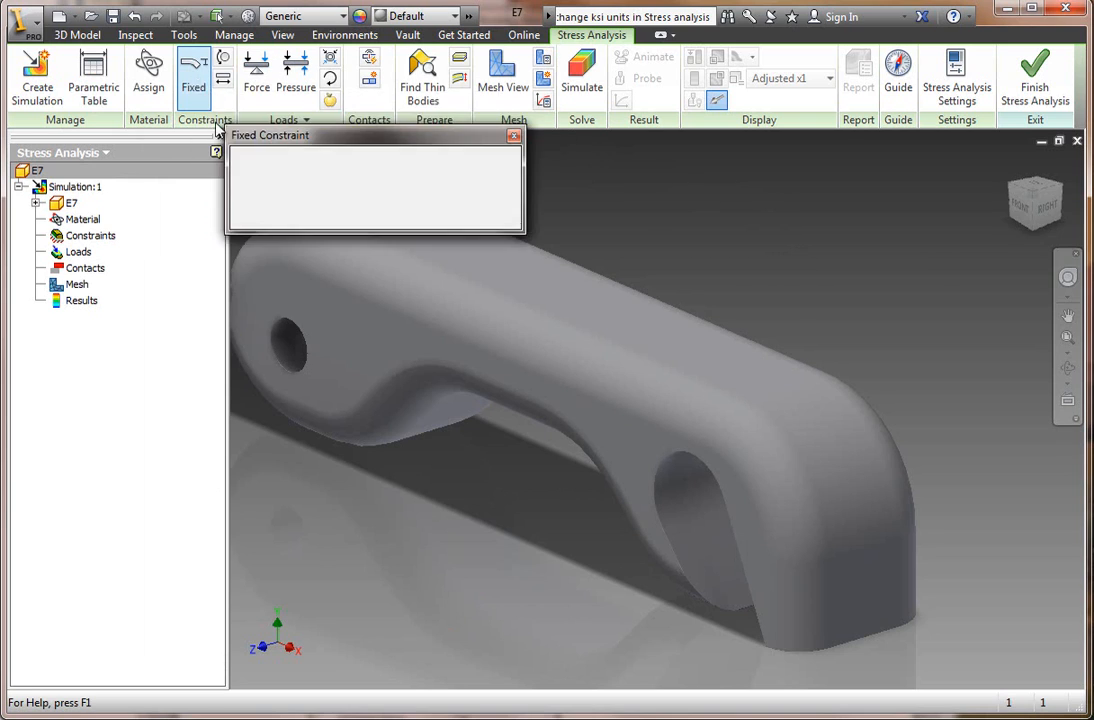
middle_click_drag(557, 549, 654, 517)
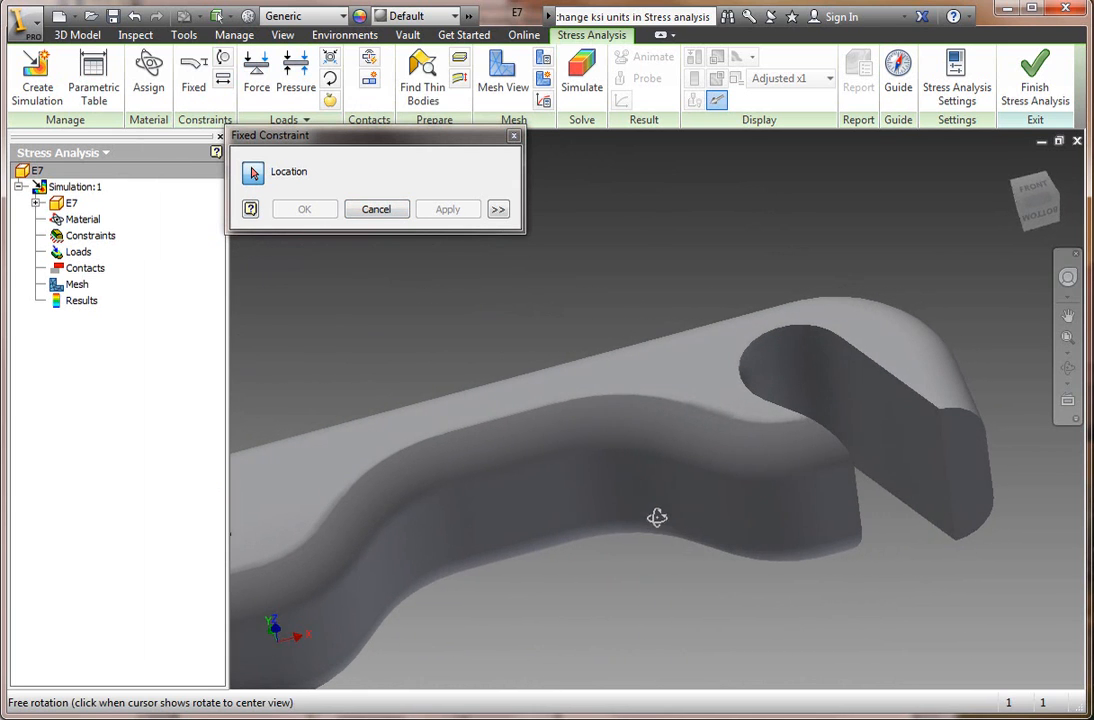
left_click(910, 466)
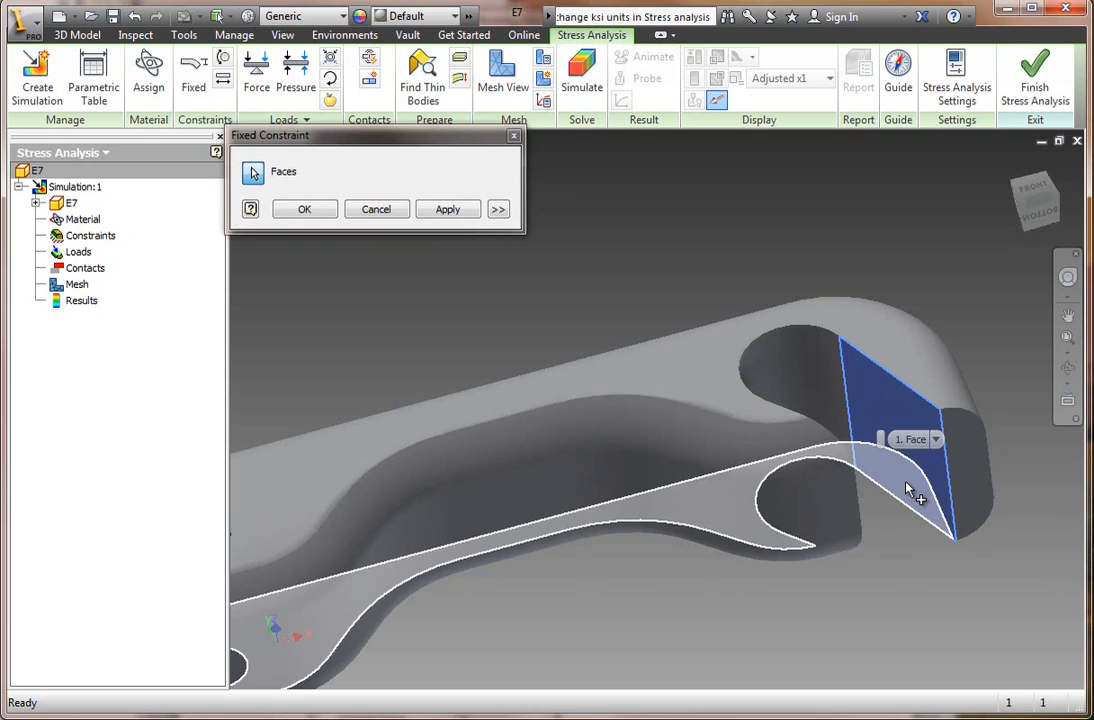
left_click(447, 209)
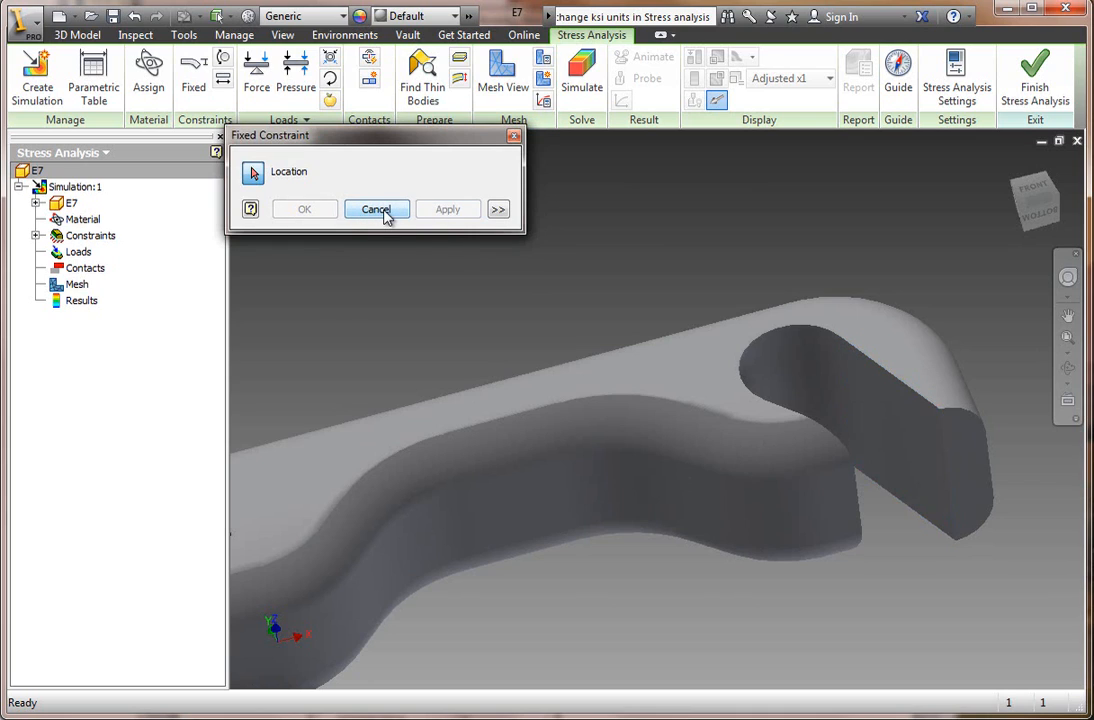
left_click(376, 210)
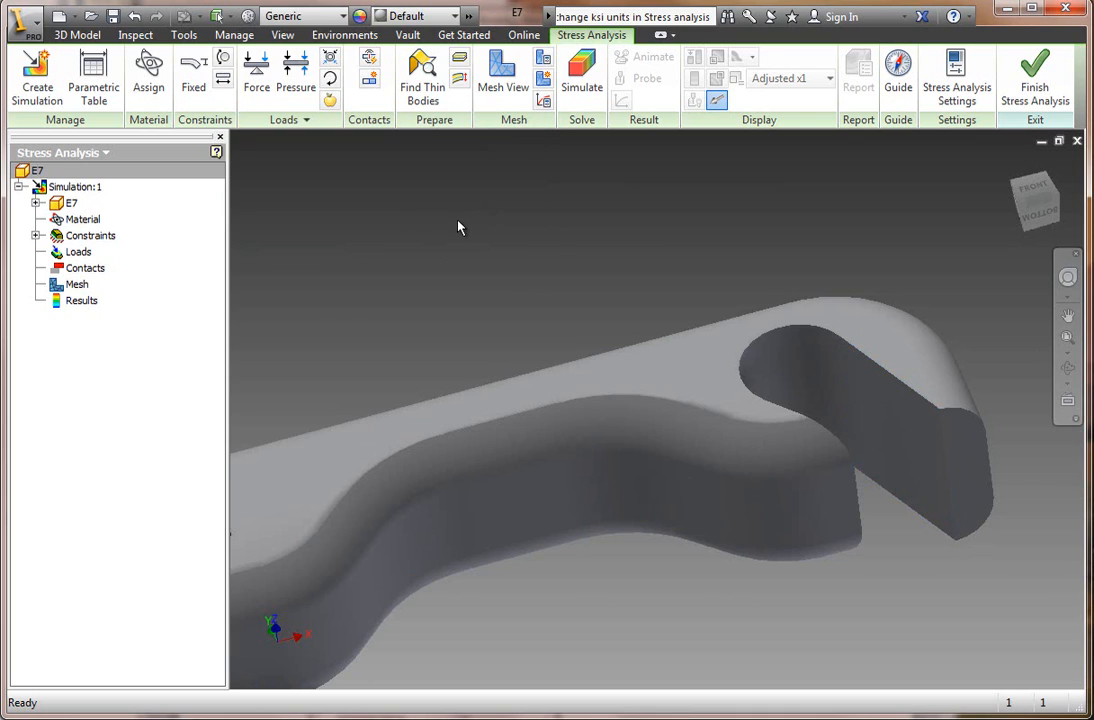
Apply a 40 lbforce force load to the curved underside face of the recess nearest the round hole.
left_click(257, 88)
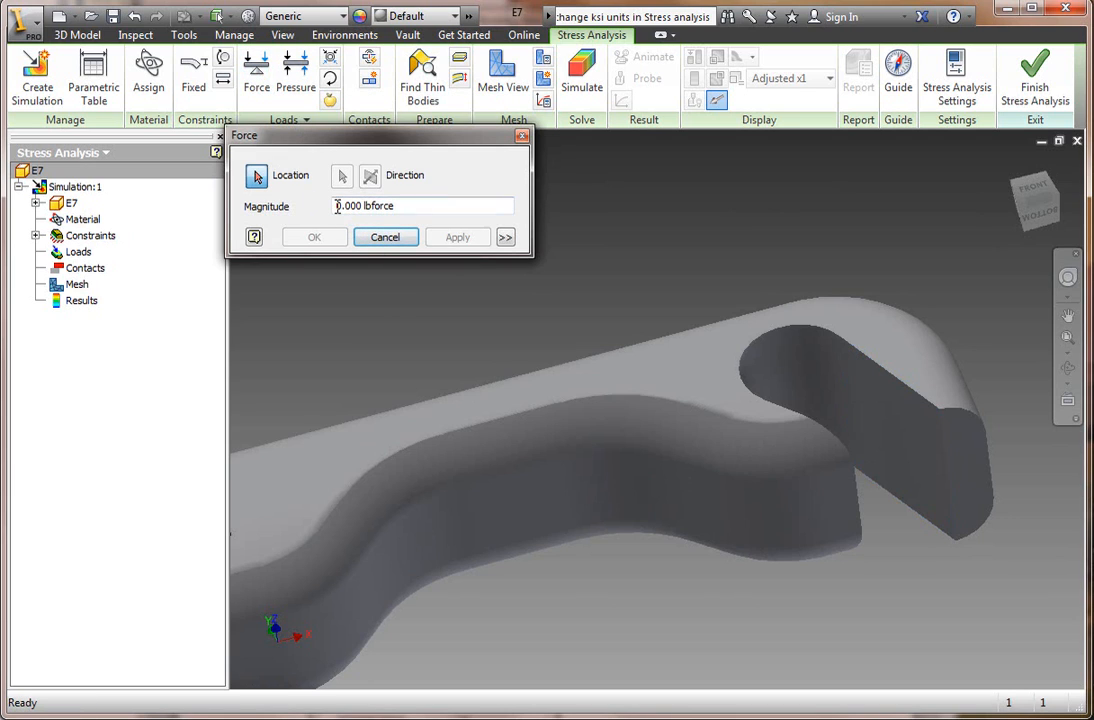
left_click(337, 206)
left_click(337, 207)
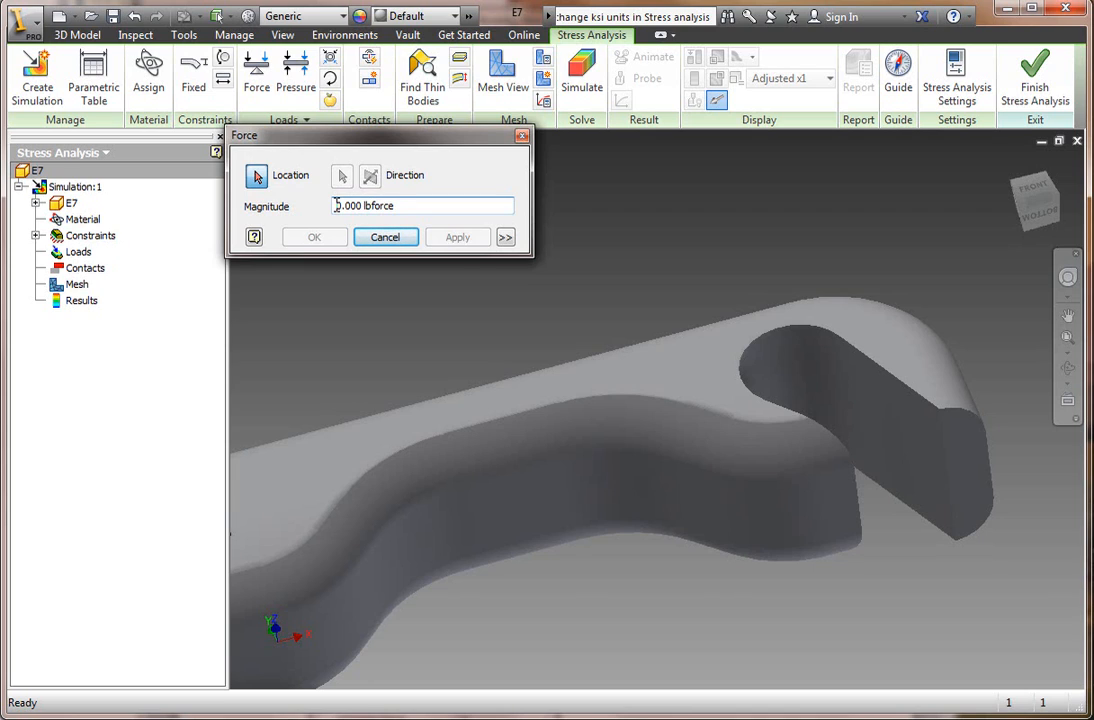
type("40")
left_click(419, 547)
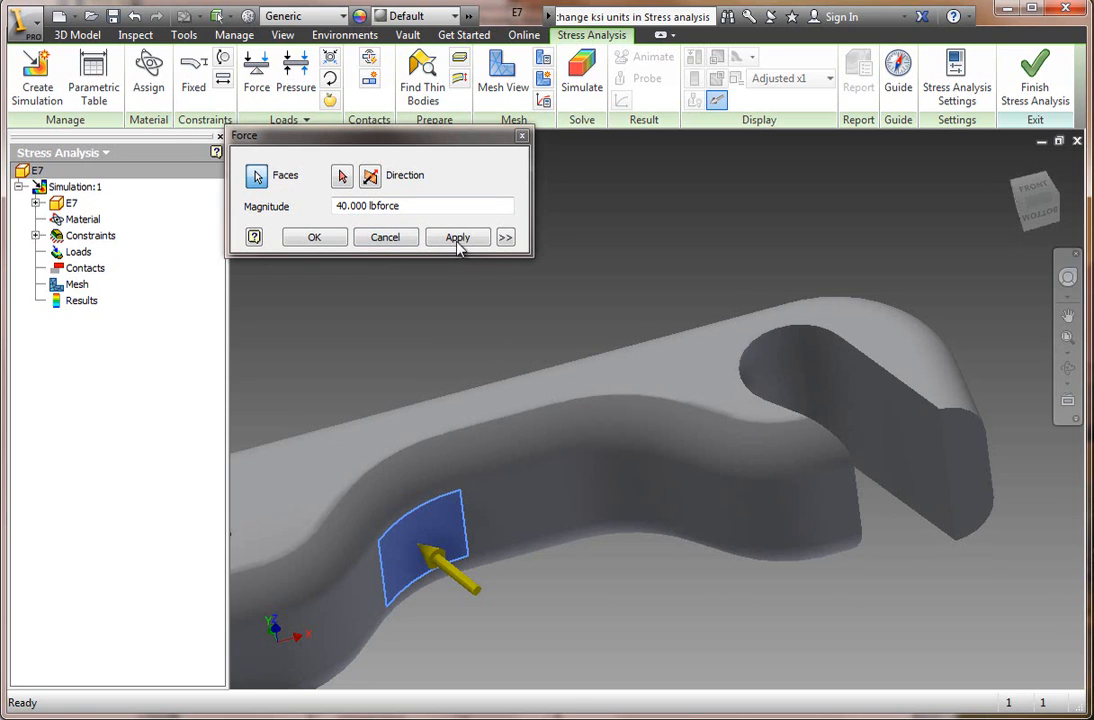
left_click(315, 242)
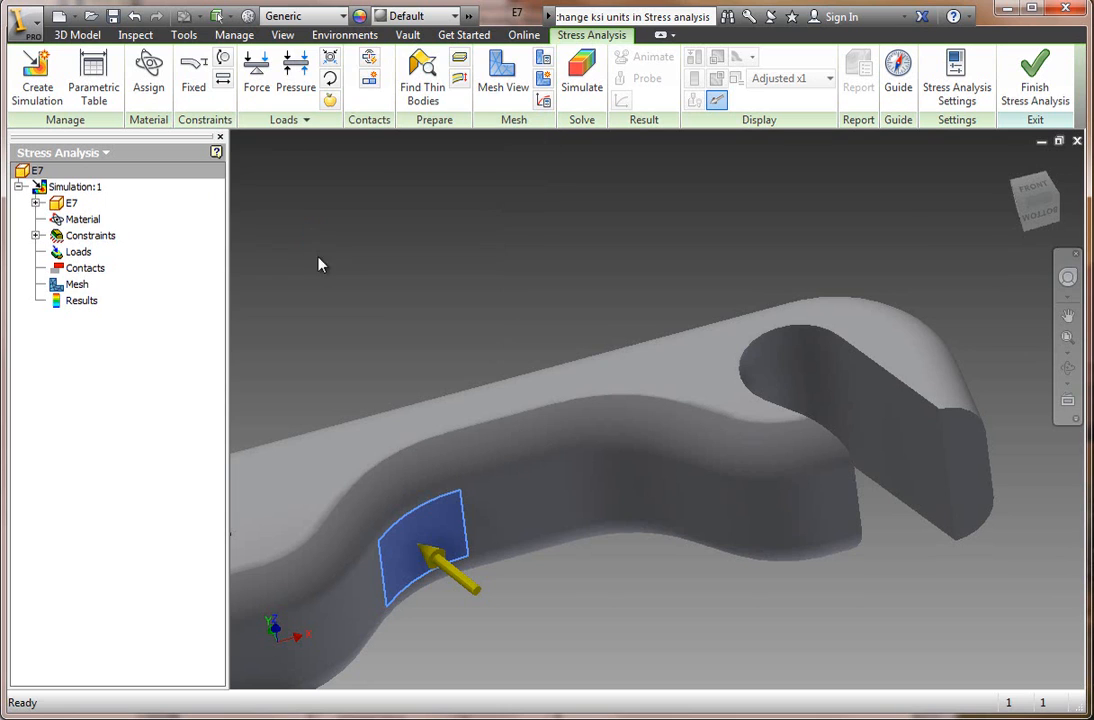
Try to run the stress simulation for the current configuration.
scroll(430, 356, "down", 3)
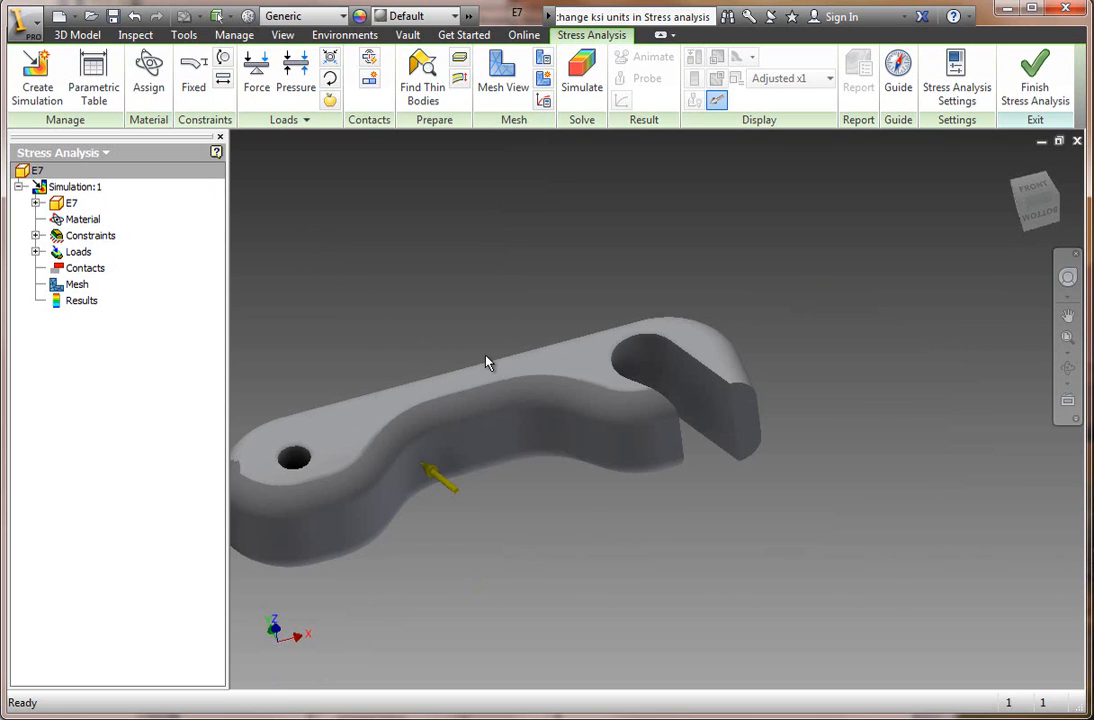
middle_click_drag(488, 437, 440, 422, "shift")
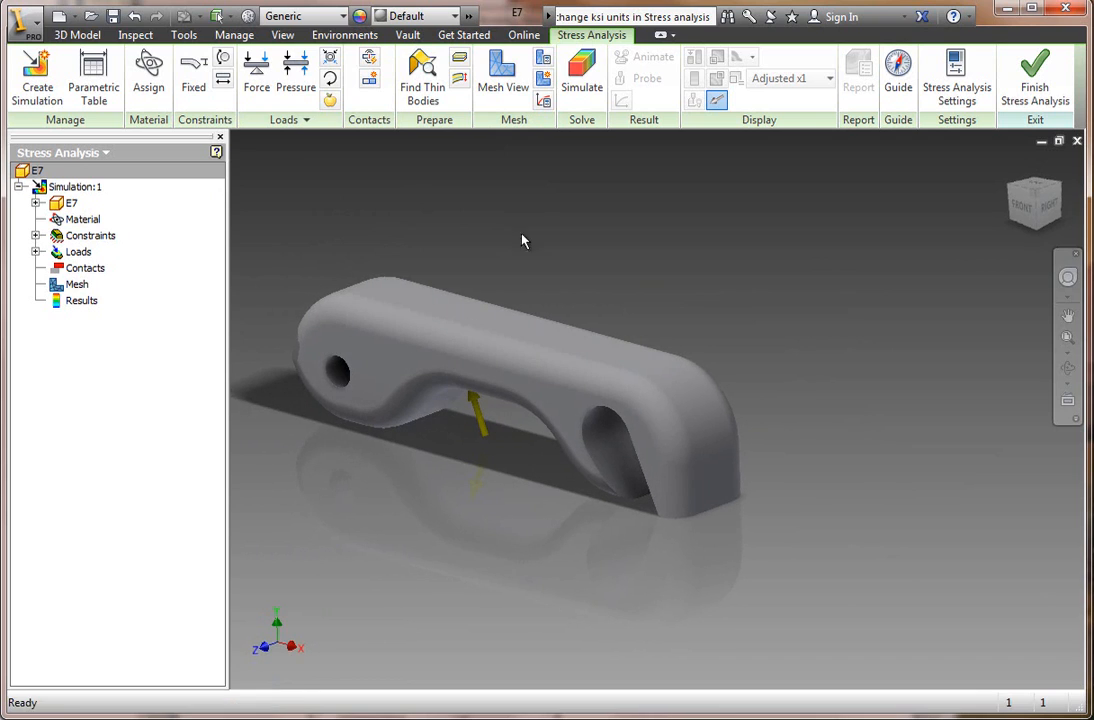
left_click(589, 88)
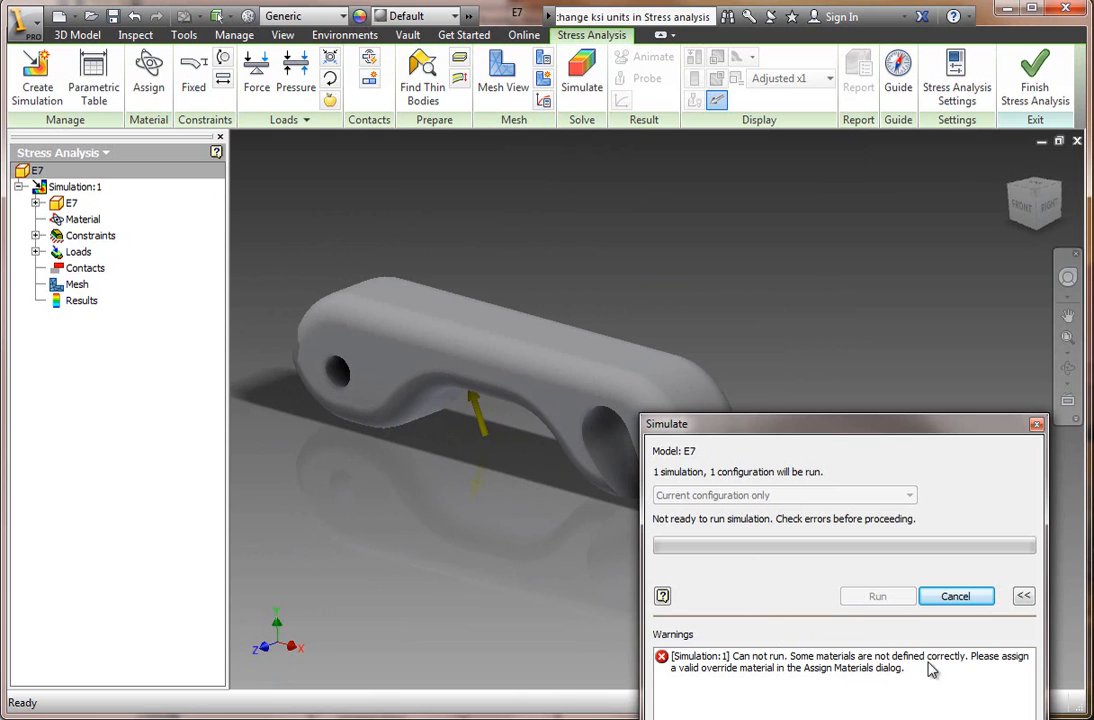
left_click_drag(867, 425, 865, 232)
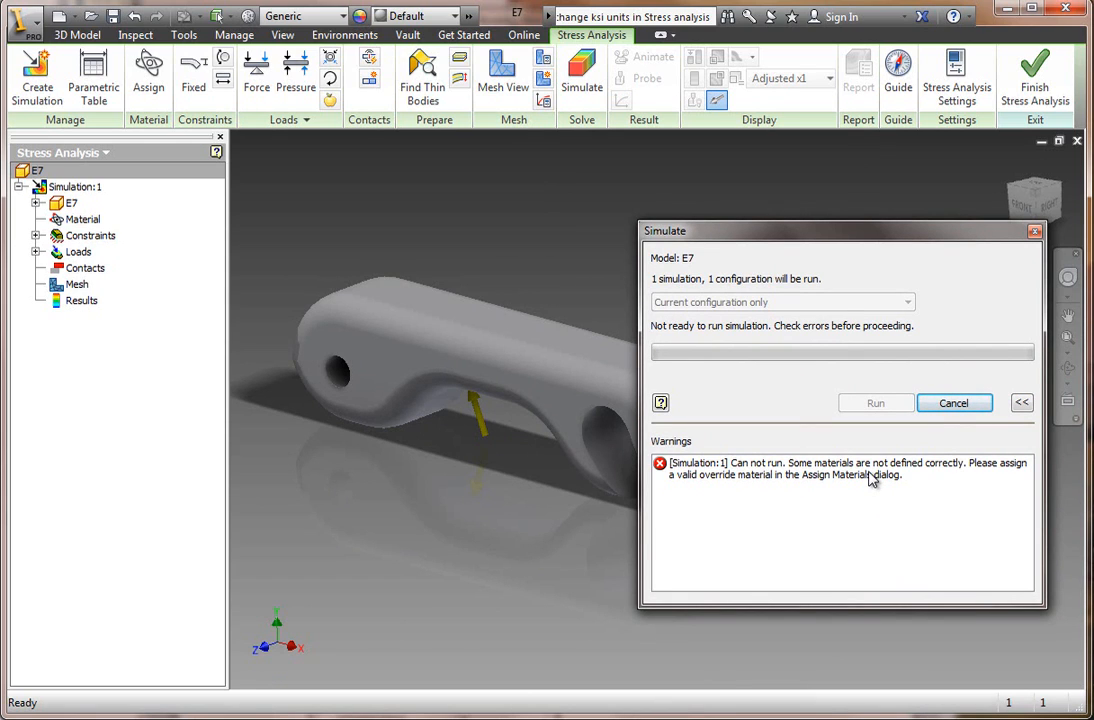
left_click(955, 404)
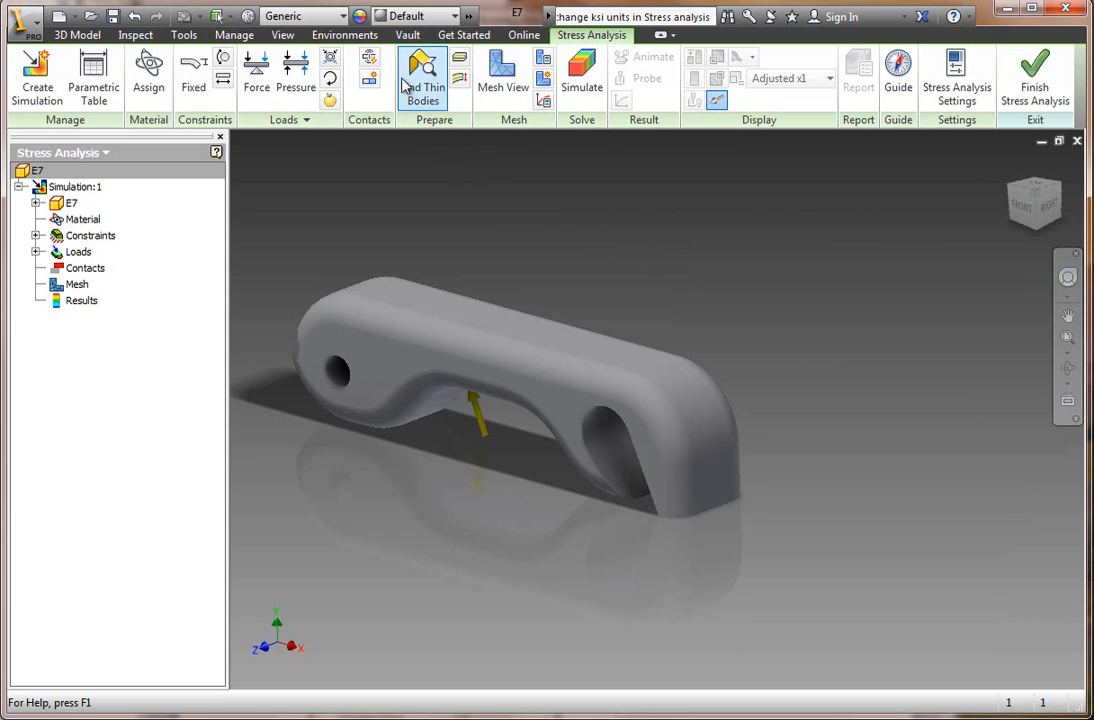
Assign the ABS Plastic material from the Inventor Material Library to the bottle opener.
left_click(343, 20)
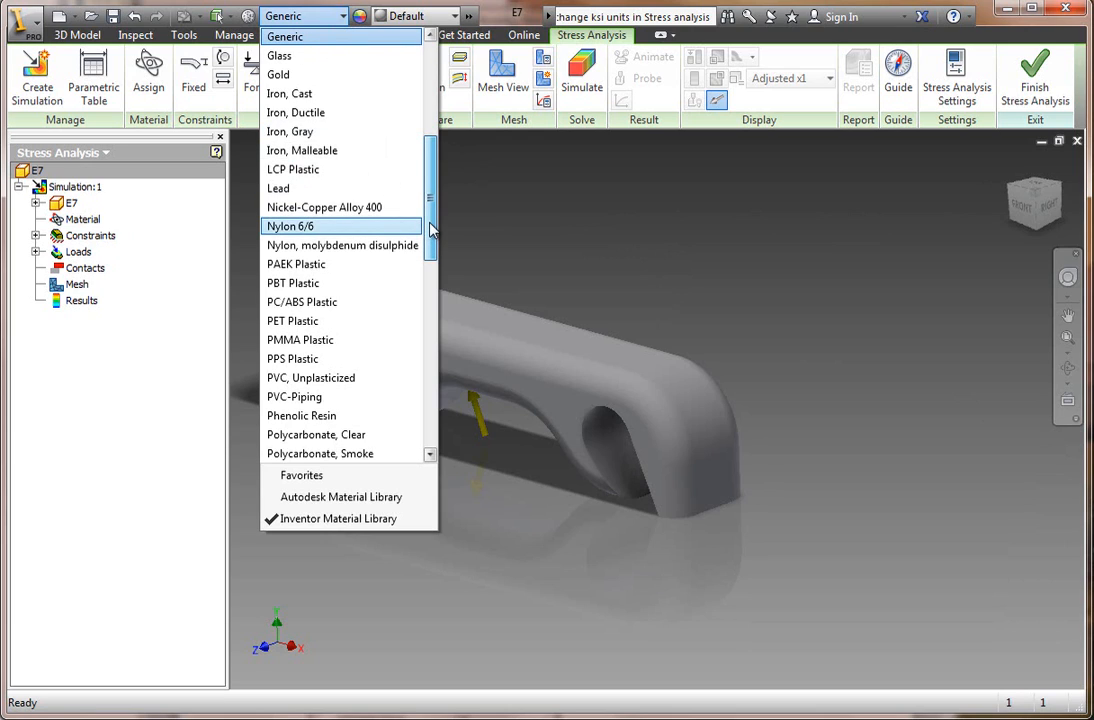
left_click_drag(432, 229, 431, 129)
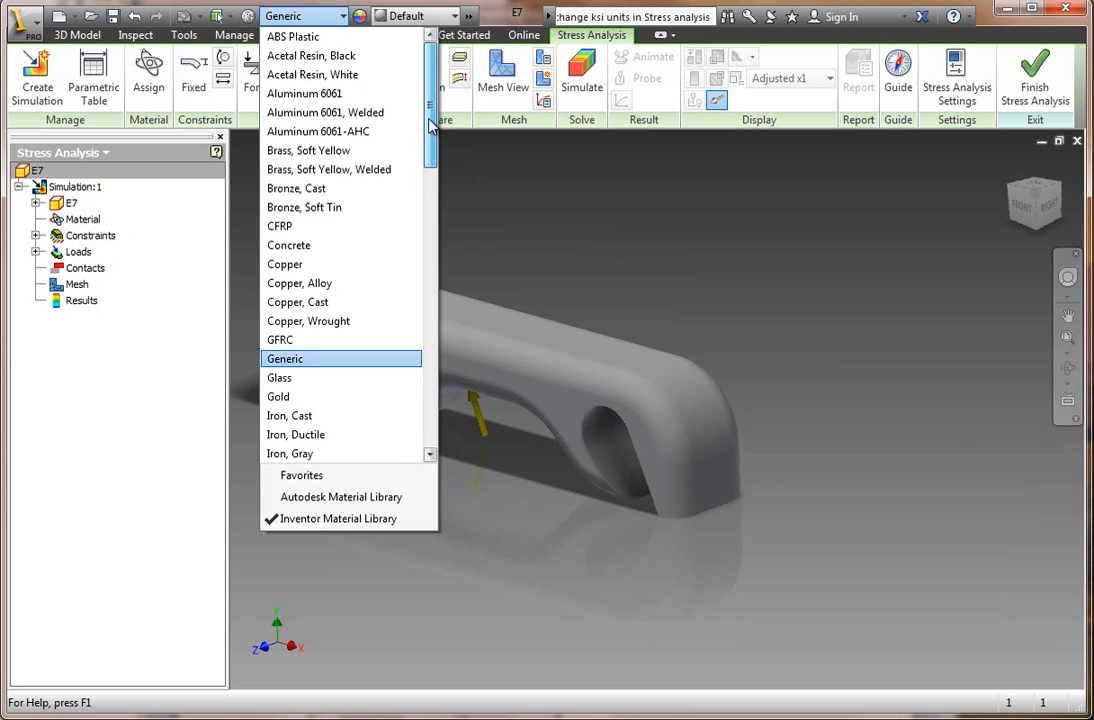
left_click(293, 37)
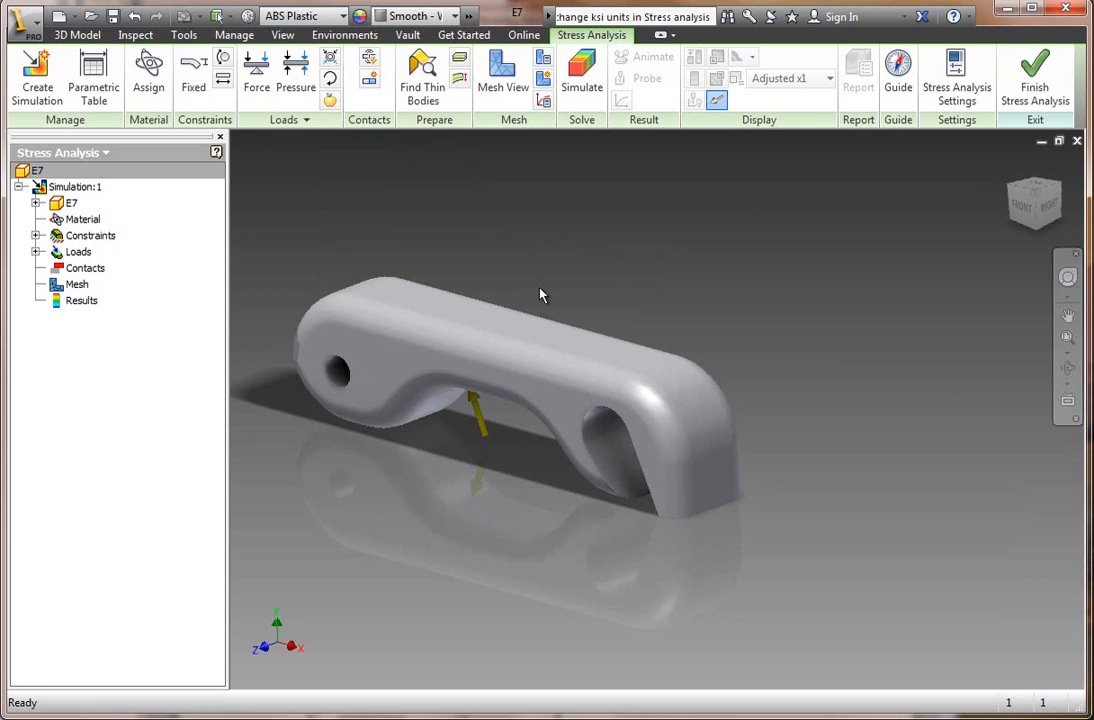
Run the stress simulation for the current configuration and close the finished simulation dialog.
left_click(582, 75)
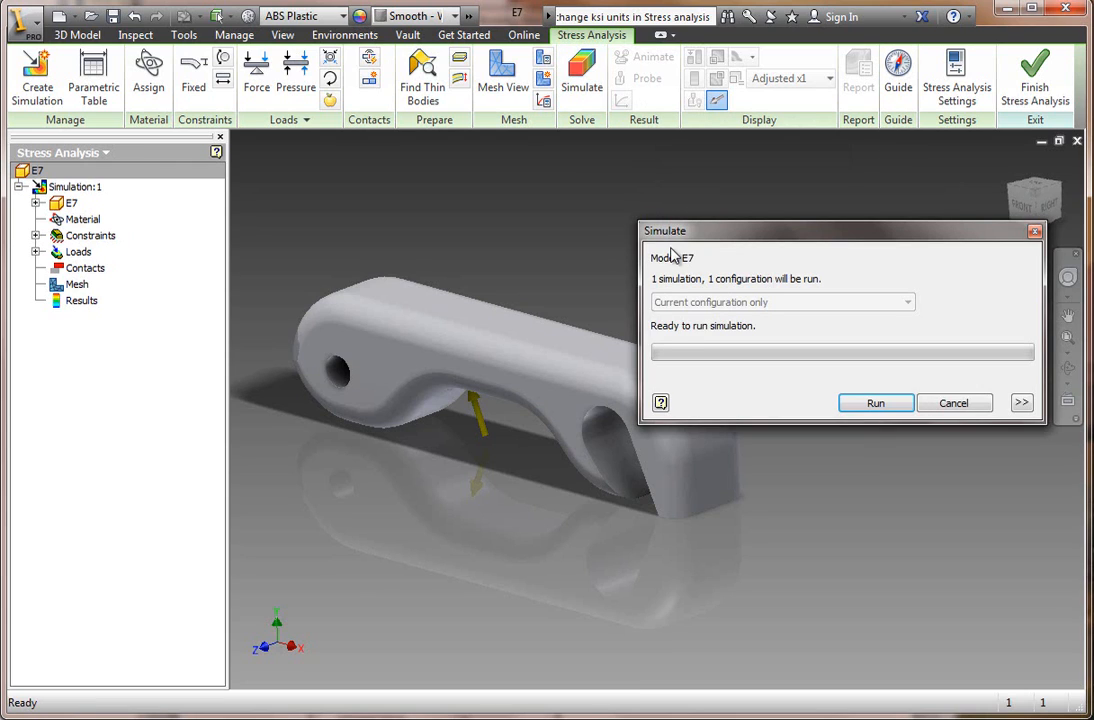
left_click(872, 405)
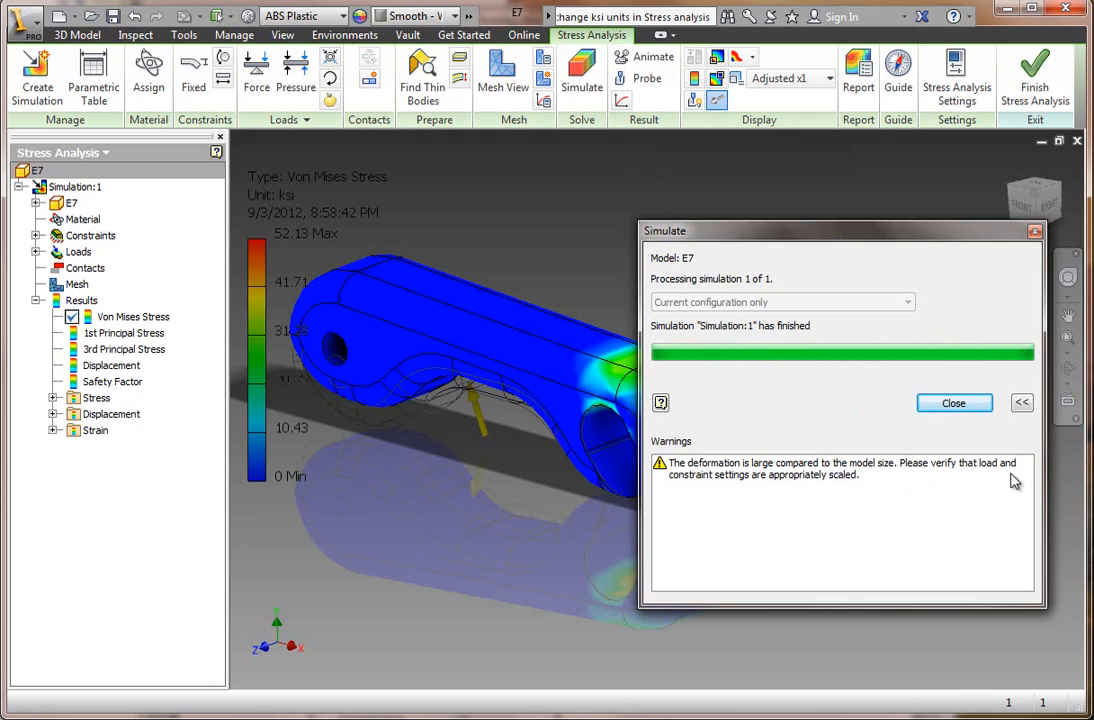
left_click(955, 404)
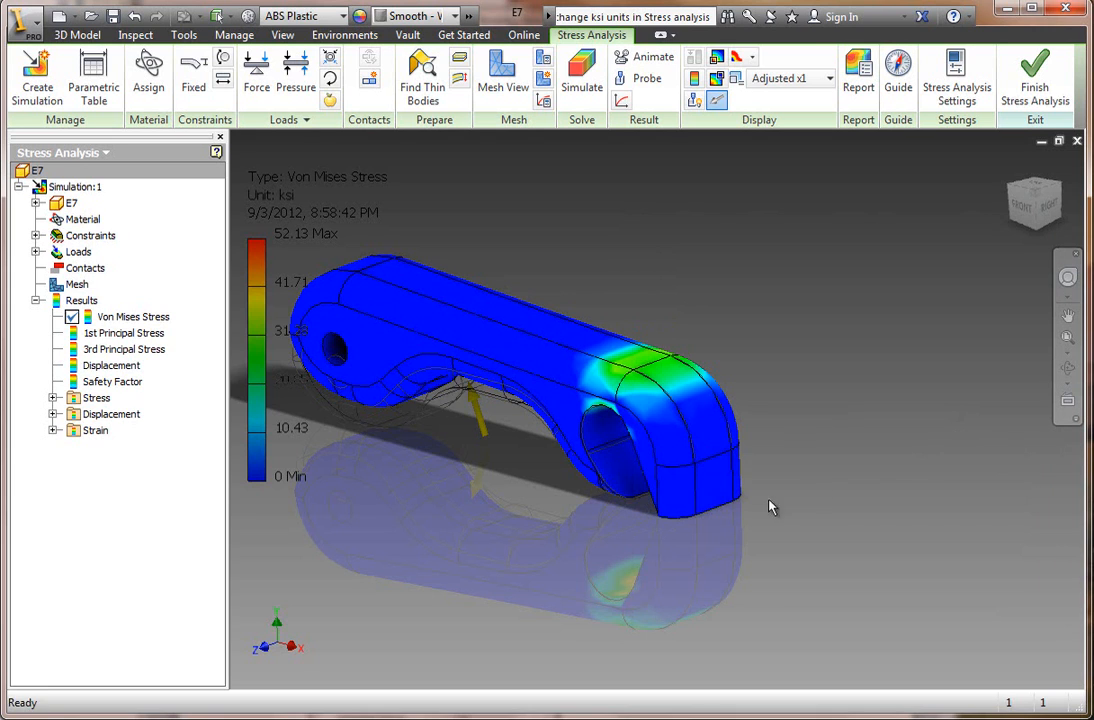
Examine the Von Mises stress distribution inside the cap slot and along the upper edge above the hook.
scroll(520, 441, "up", 3)
scroll(449, 378, "down", 4)
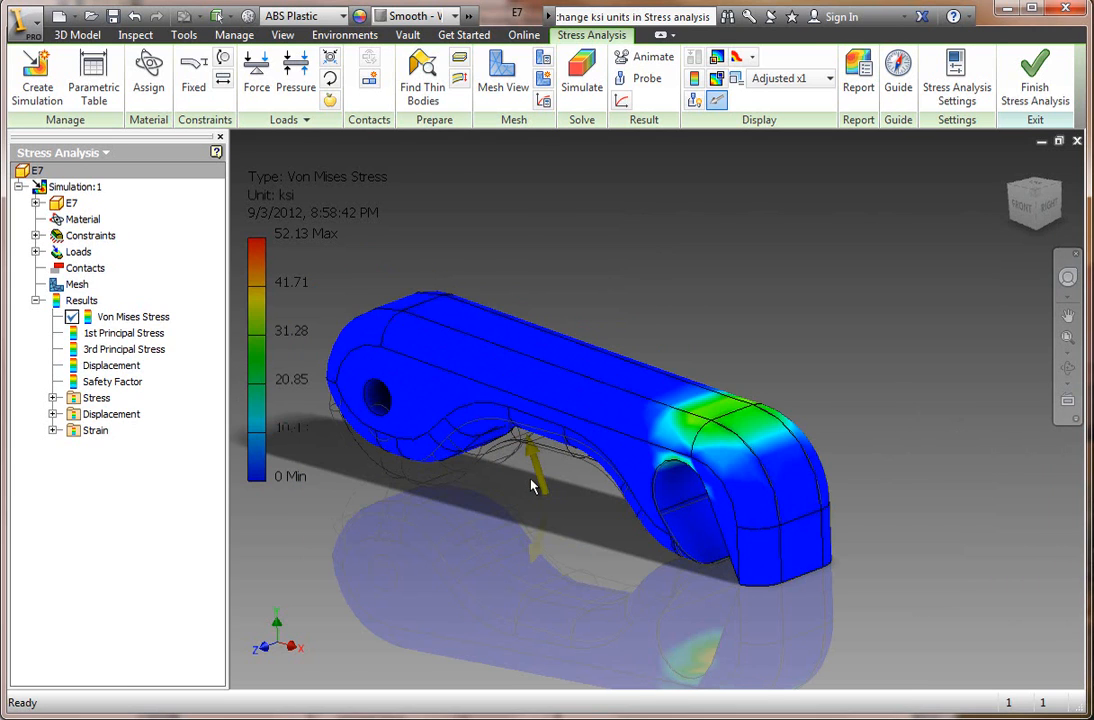
middle_click_drag(557, 496, 593, 420, "shift")
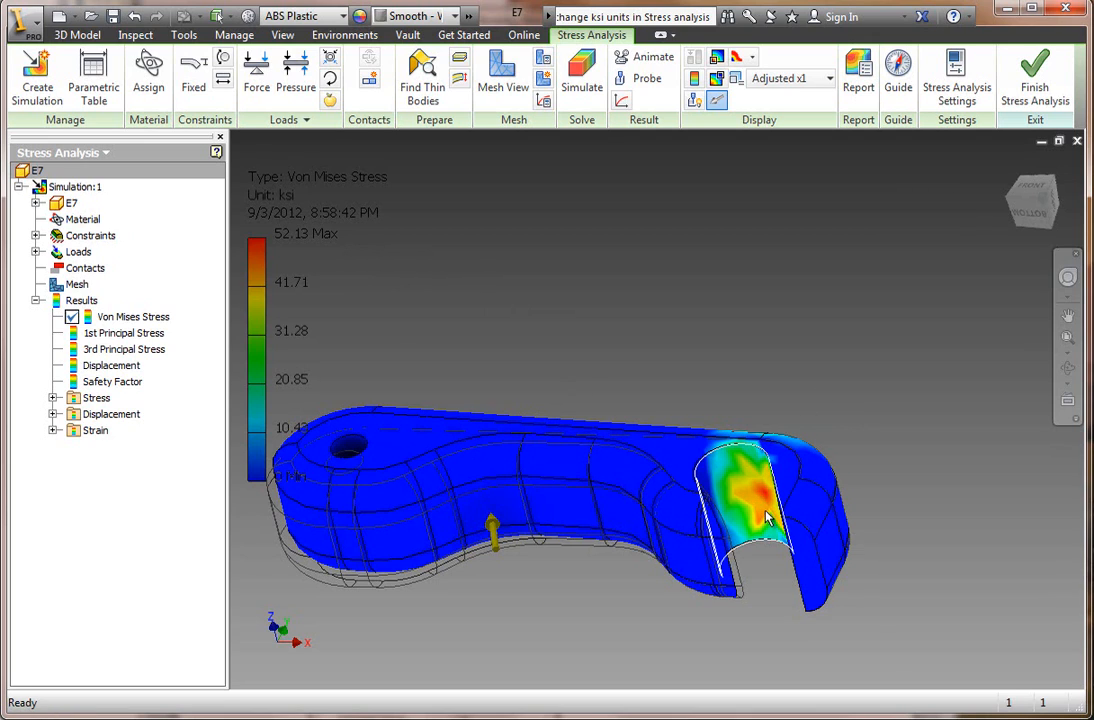
middle_click_drag(802, 417, 818, 440, "shift")
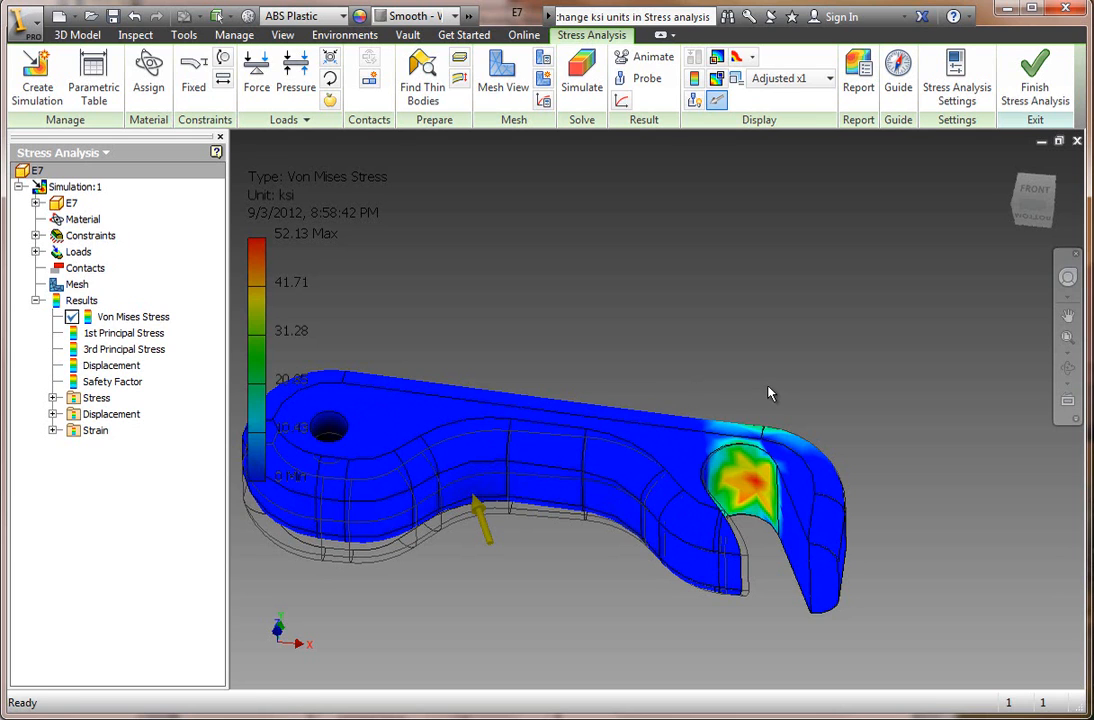
middle_click_drag(769, 393, 740, 430, "shift")
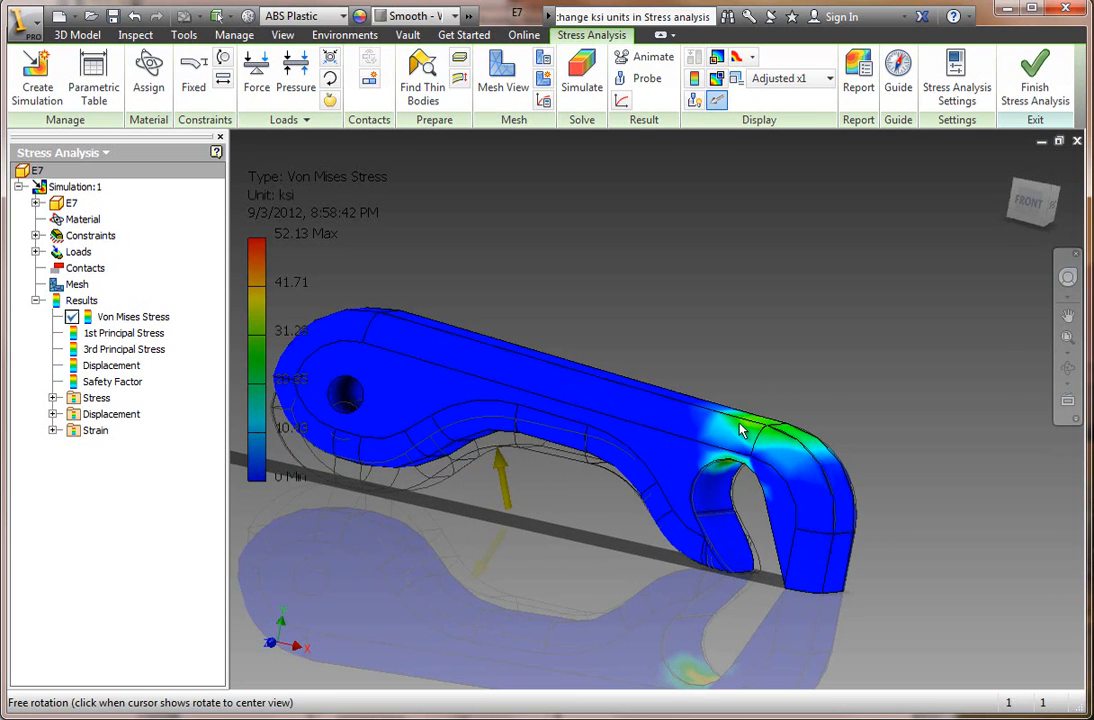
scroll(549, 495, "down", 4)
scroll(567, 494, "up", 3)
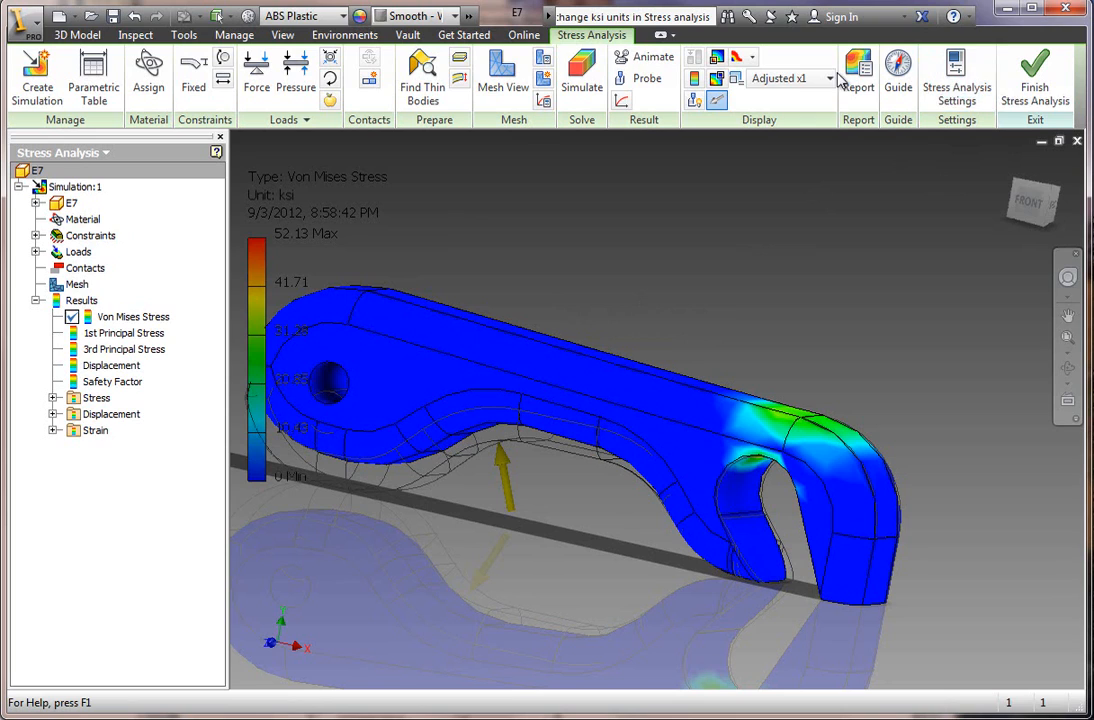
Play the deformation animation at Normal speed with 10 steps and the original shape shown, and stop and close it after viewing the underside.
left_click(645, 60)
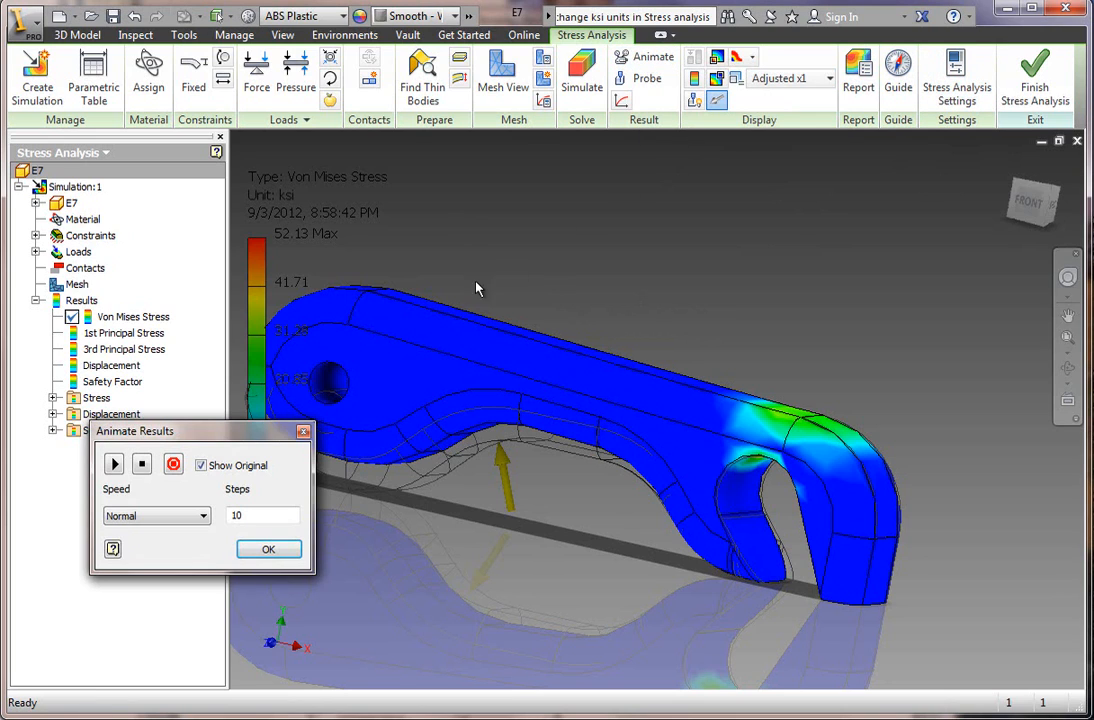
left_click(114, 464)
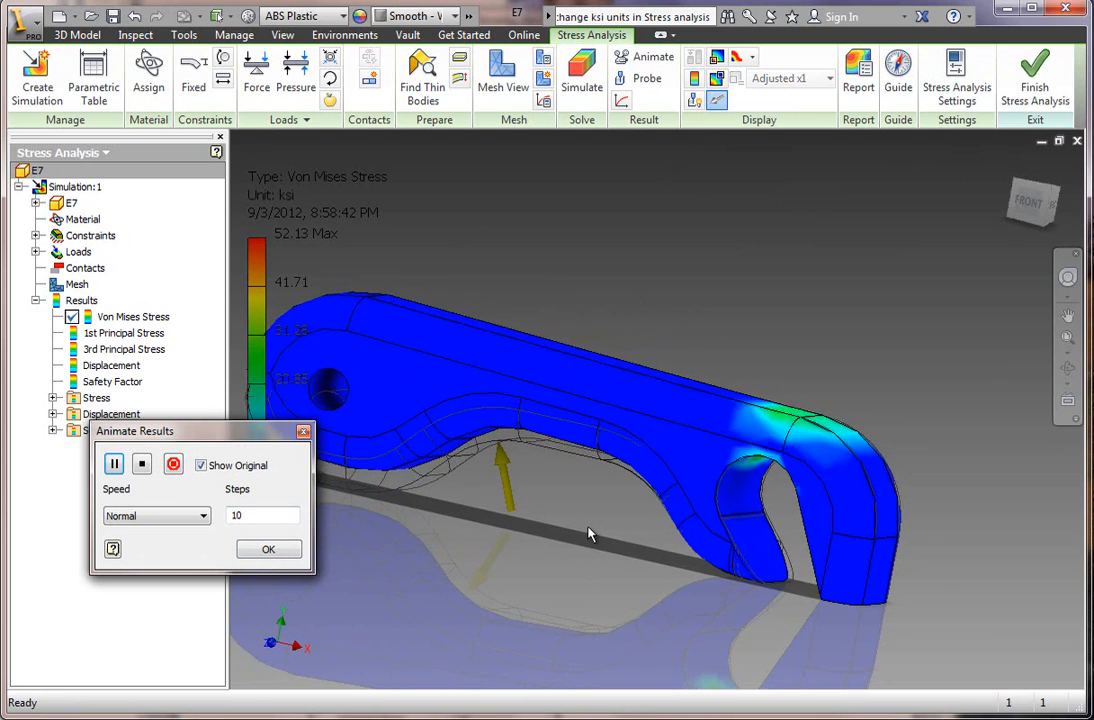
middle_click_drag(588, 535, 615, 481, "shift")
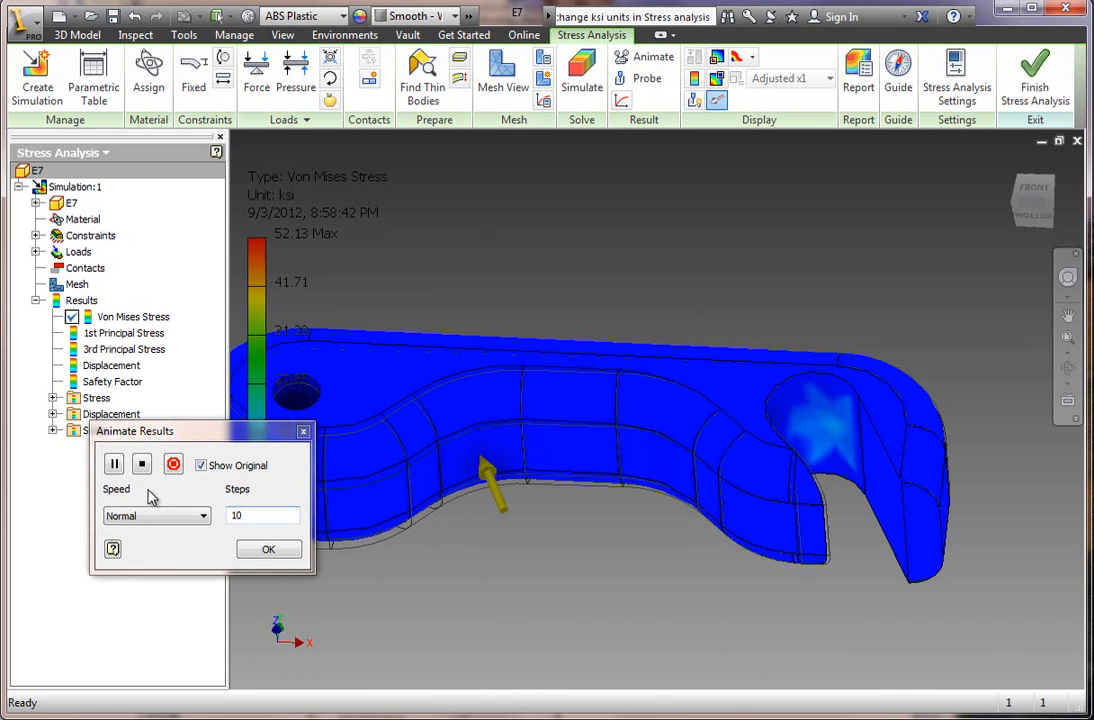
left_click(203, 516)
left_click(203, 516)
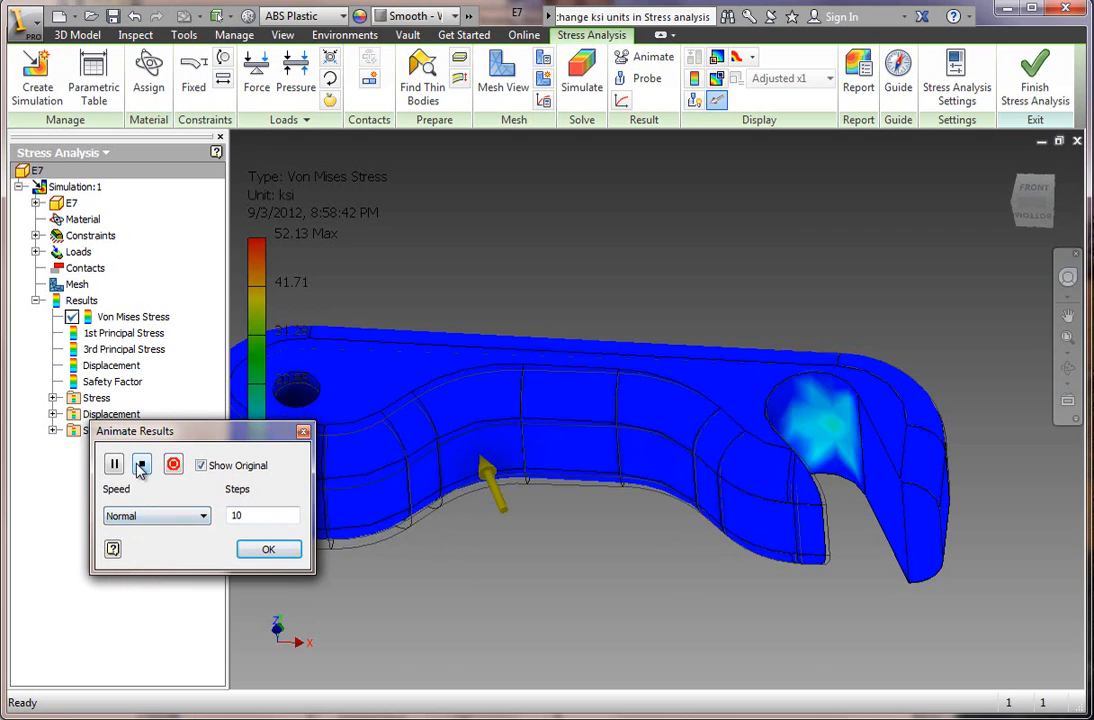
left_click(140, 466)
left_click(268, 549)
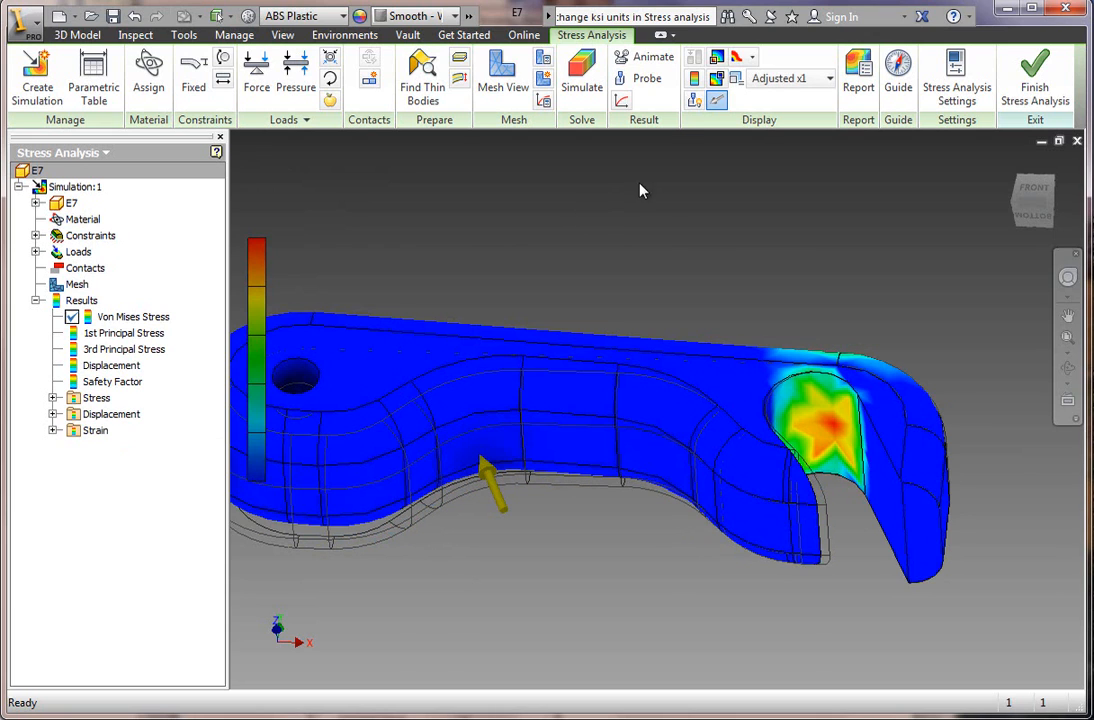
Set the deformation display scale to Actual and inspect the deformed opener against its original outline.
left_click(829, 79)
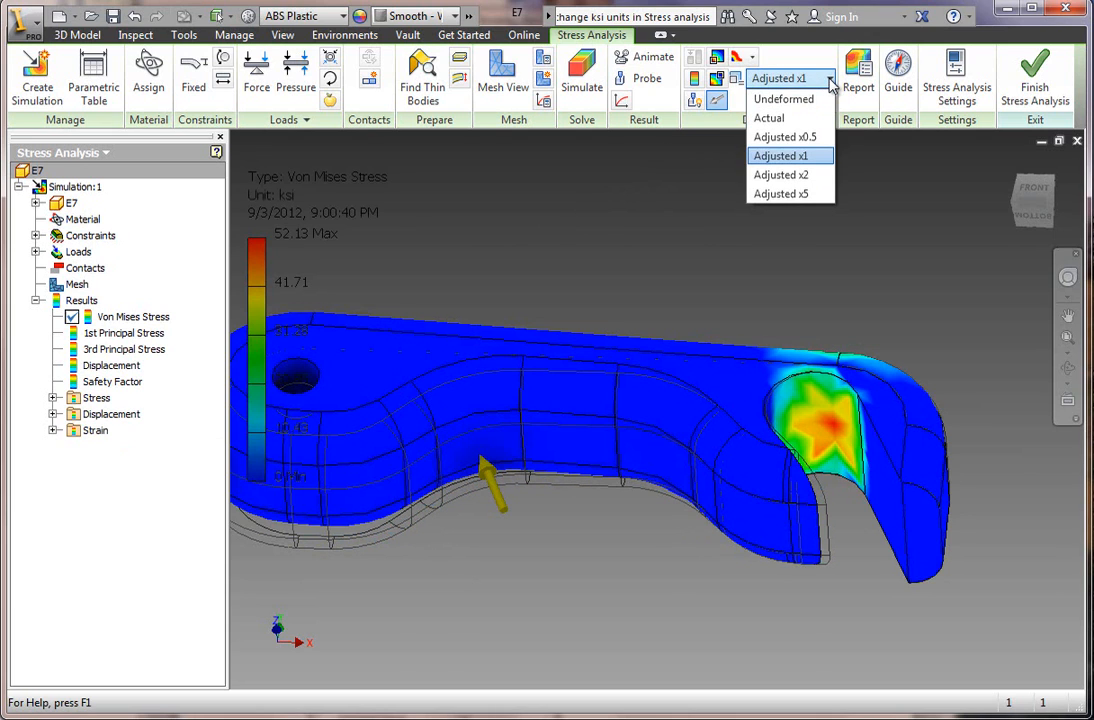
left_click(789, 120)
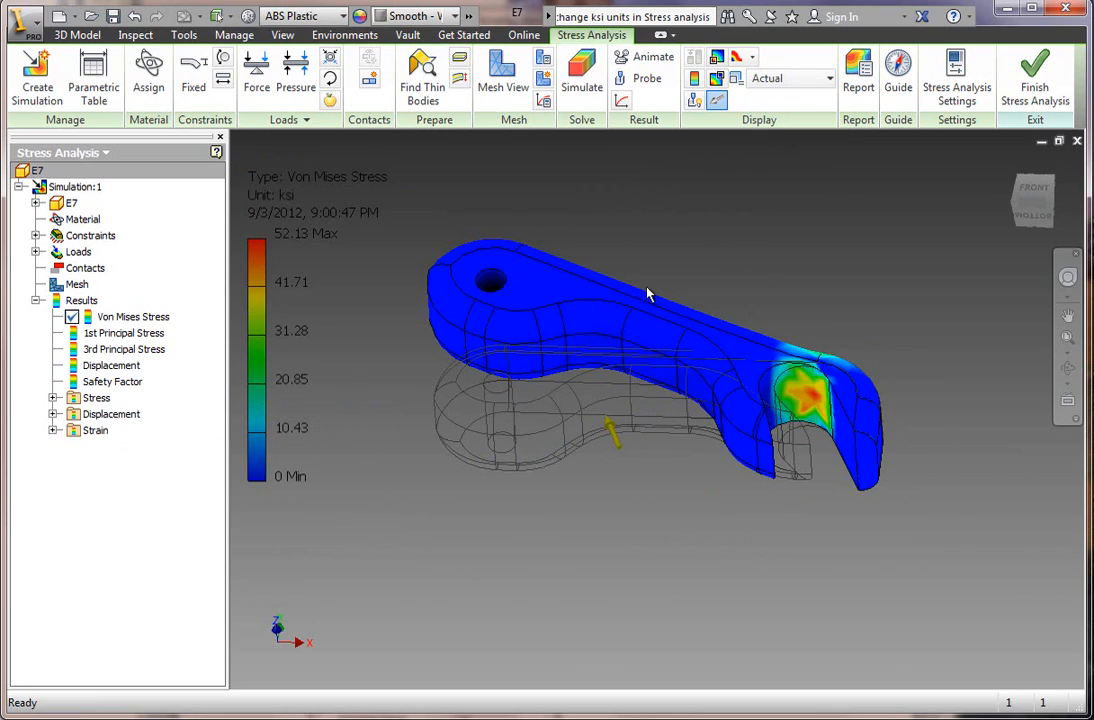
scroll(648, 293, "down", 3)
mouse_move(797, 296)
middle_mouse_down("shift")
mouse_move(774, 313)
mouse_move(779, 298)
middle_mouse_up("shift")
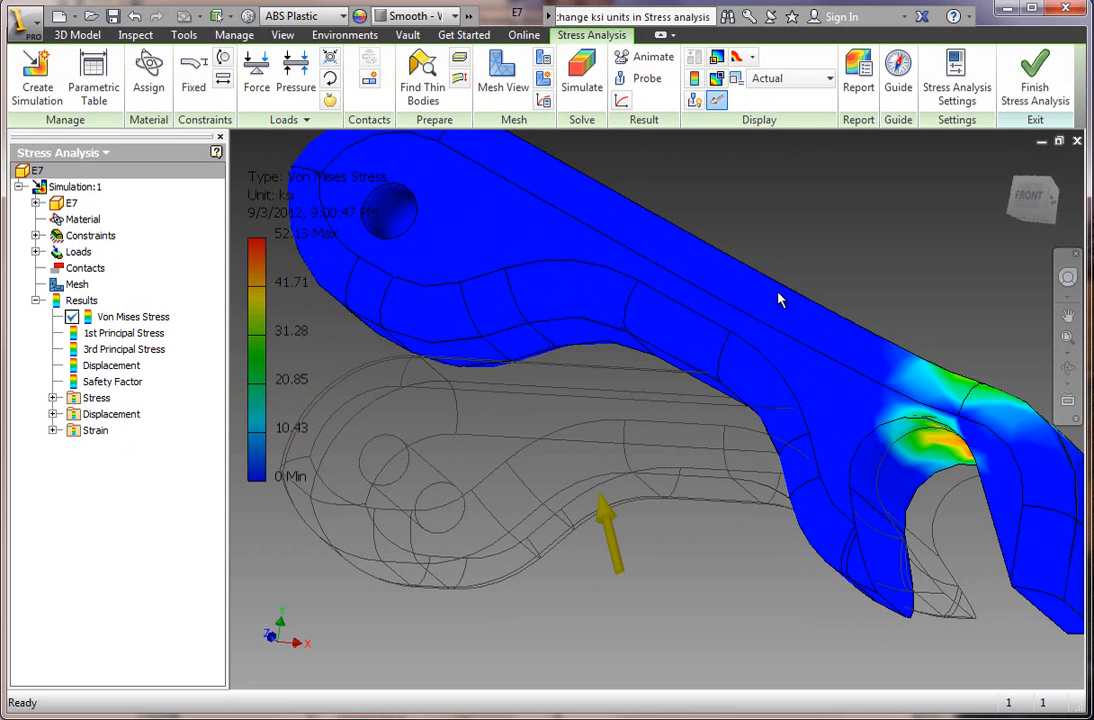
scroll(779, 298, "up", 3)
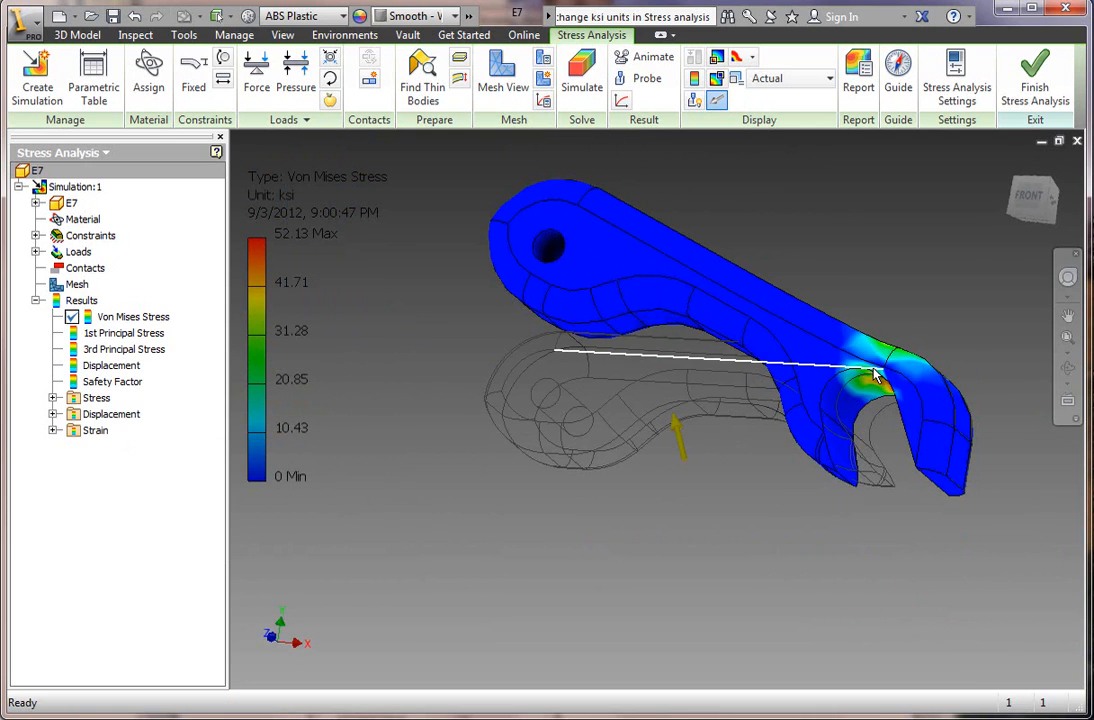
middle_click_drag(859, 295, 852, 351, "shift")
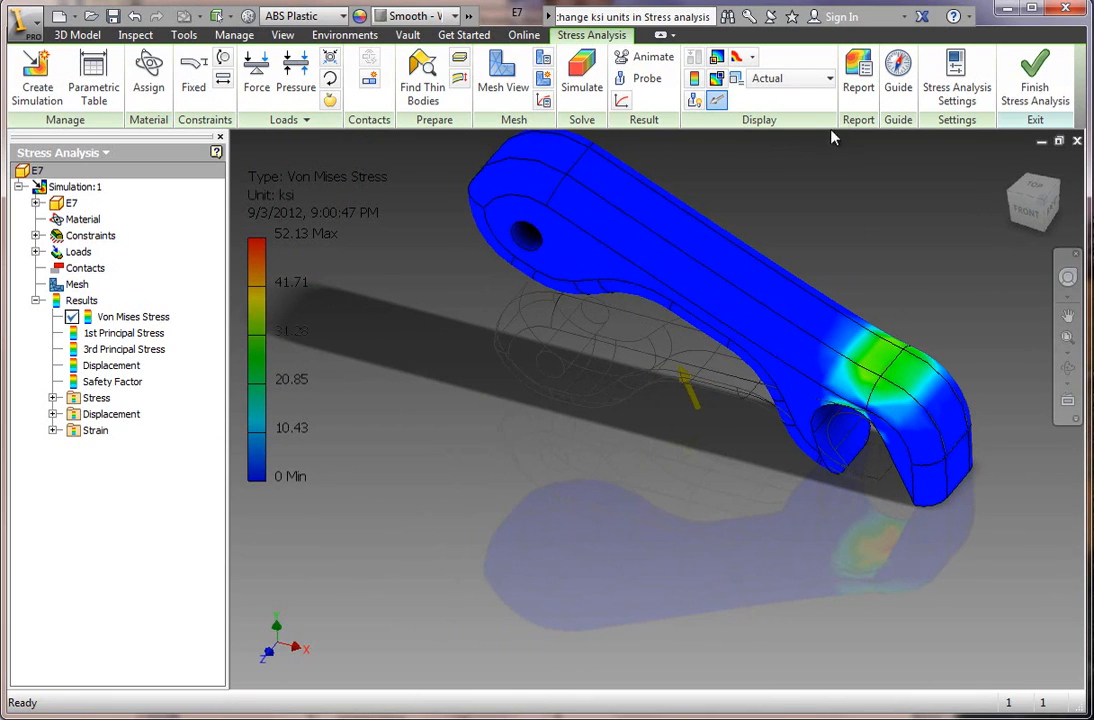
left_click(829, 78)
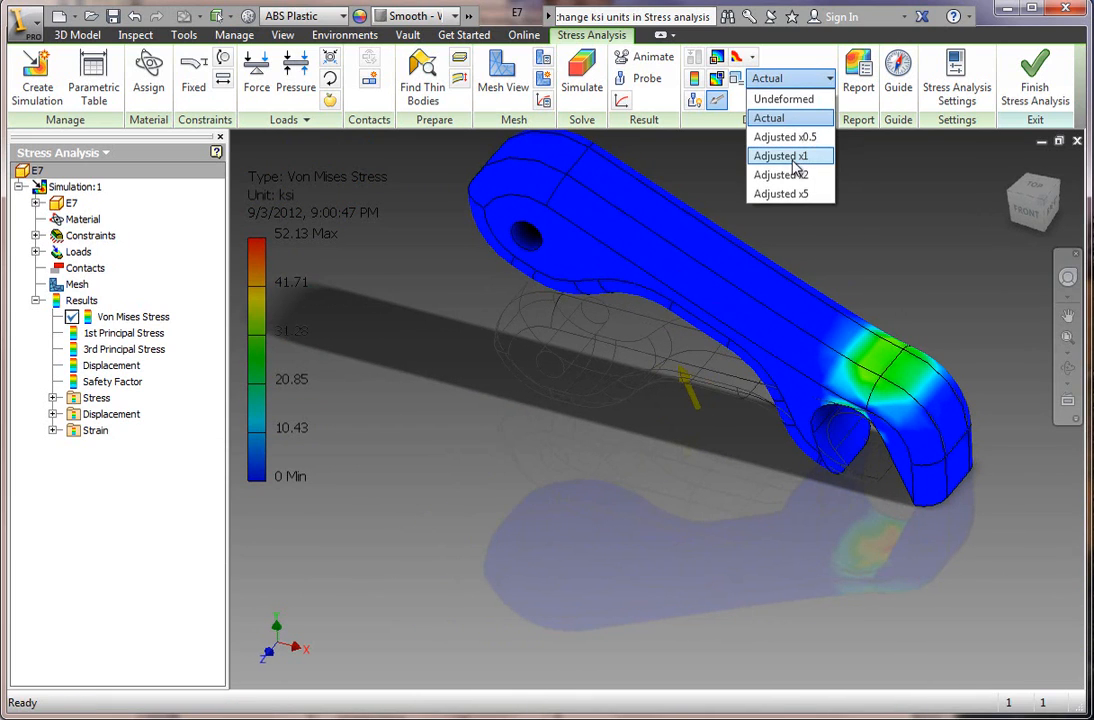
left_click(659, 500)
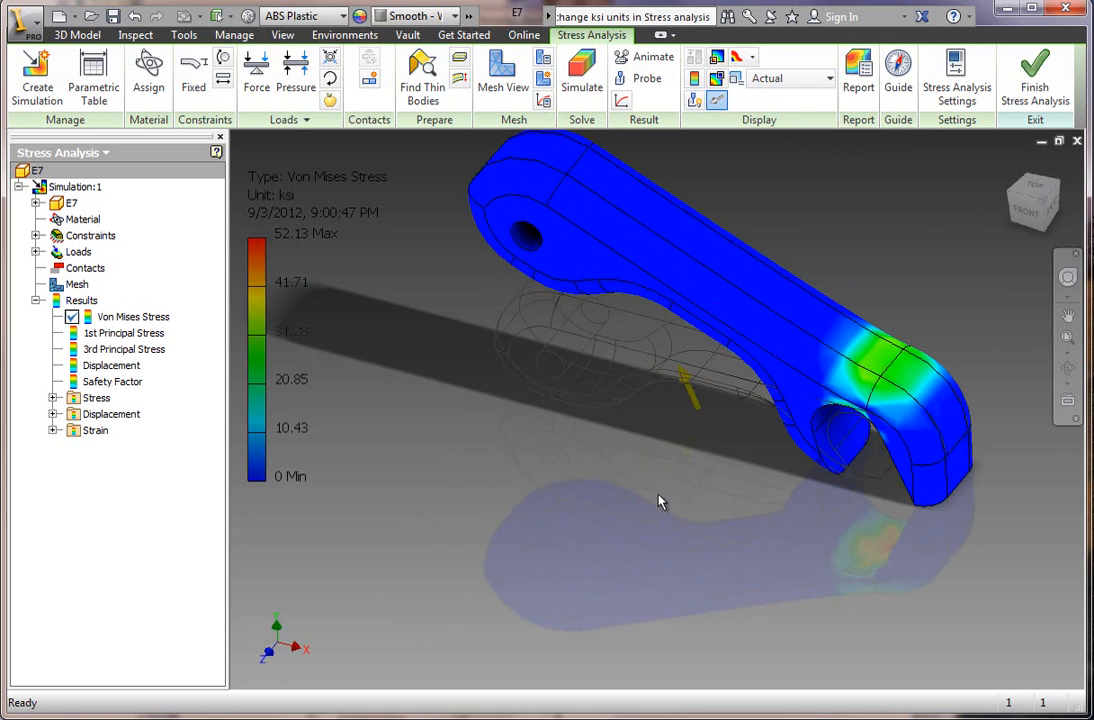
middle_click_drag(659, 500, 676, 430, "shift")
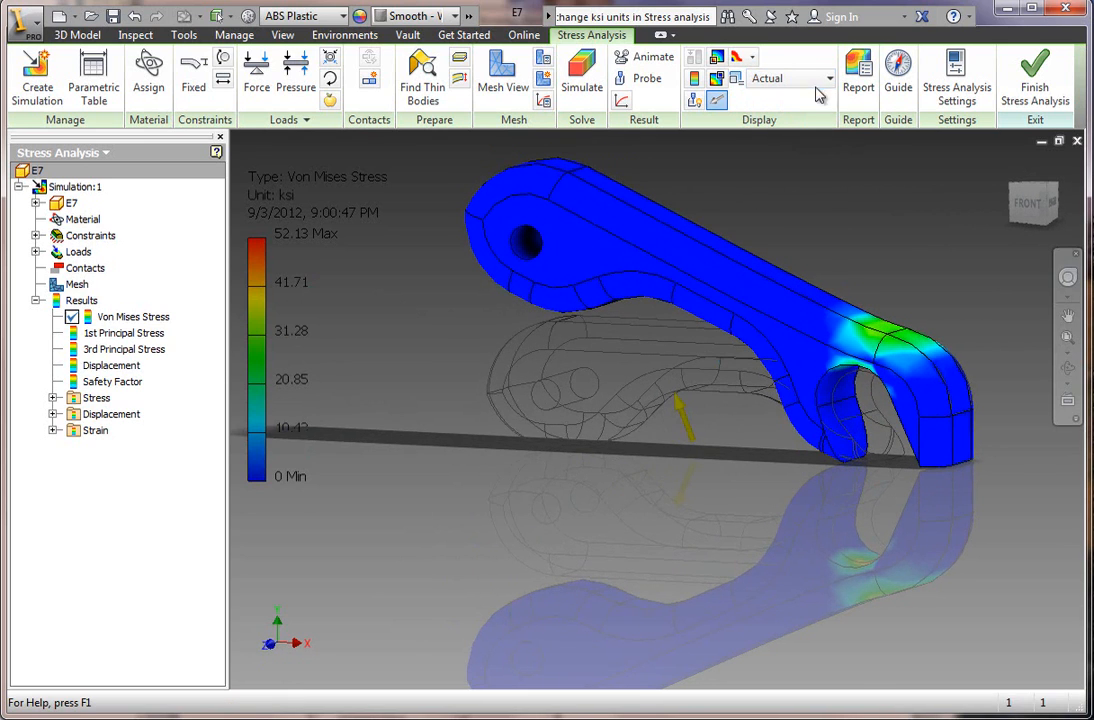